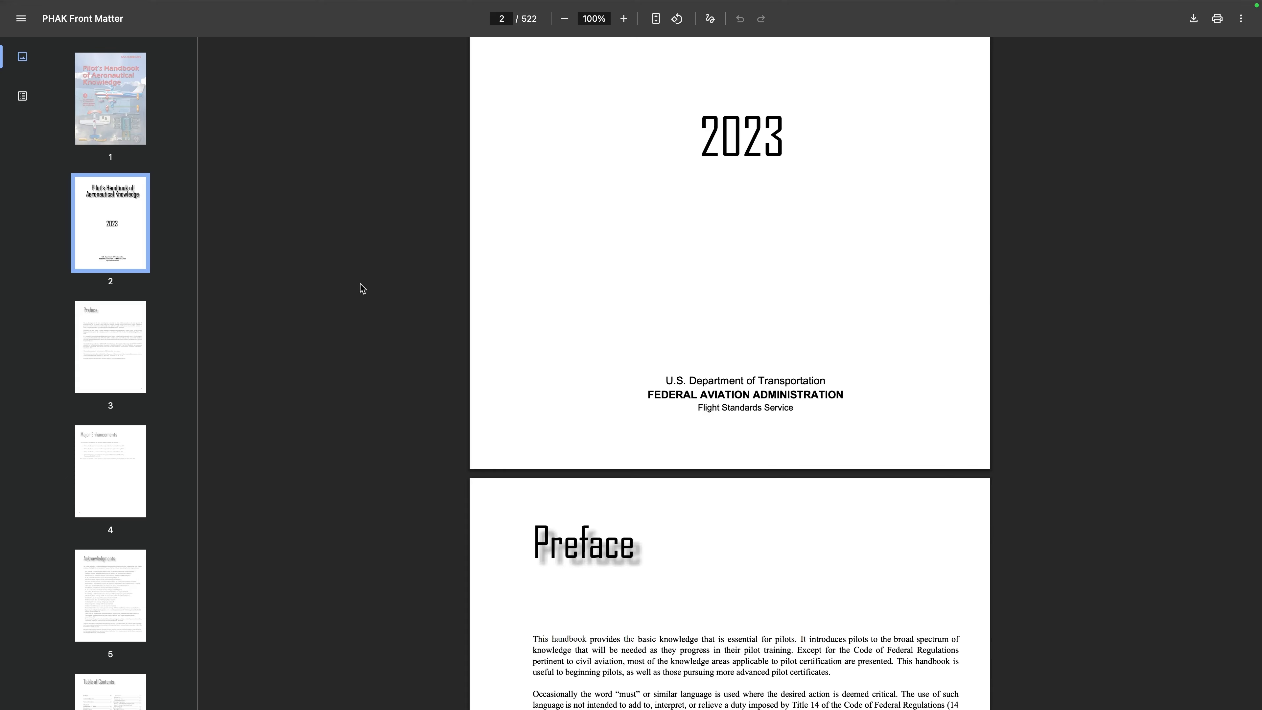
Look through the Pilot's Handbook of Aeronautical Knowledge PDF, from the table of contents to the first chapter's text and figures
{"action": "scroll", "coordinate": [362, 288], "scroll_direction": "down", "scroll_amount": 20}
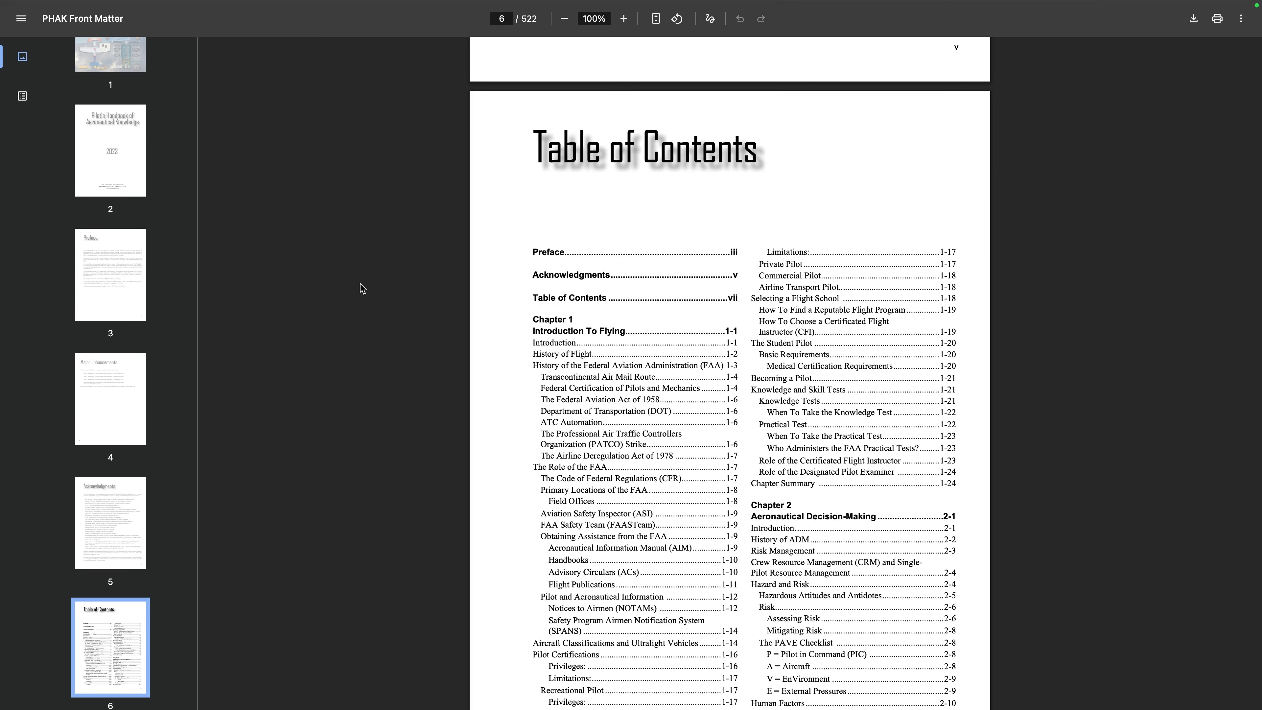
{"action": "scroll", "coordinate": [362, 289], "scroll_direction": "down", "scroll_amount": 20}
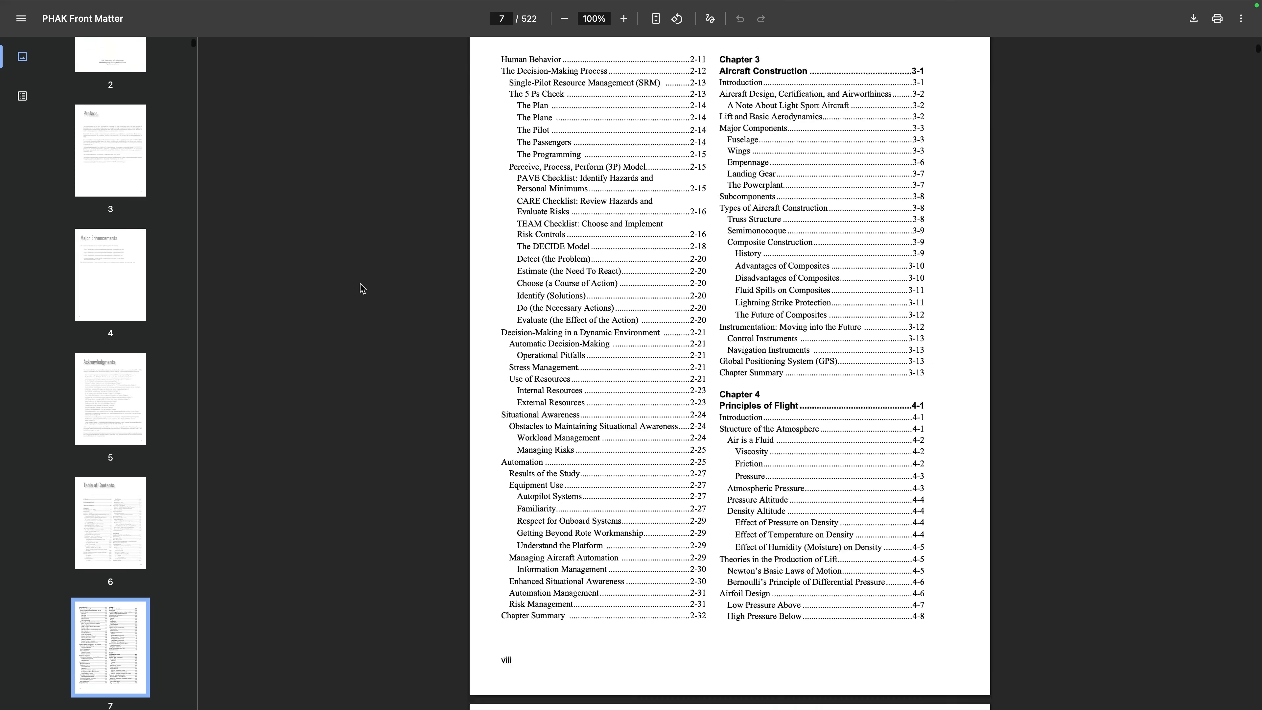
{"action": "scroll", "coordinate": [362, 288], "scroll_direction": "down", "scroll_amount": 9}
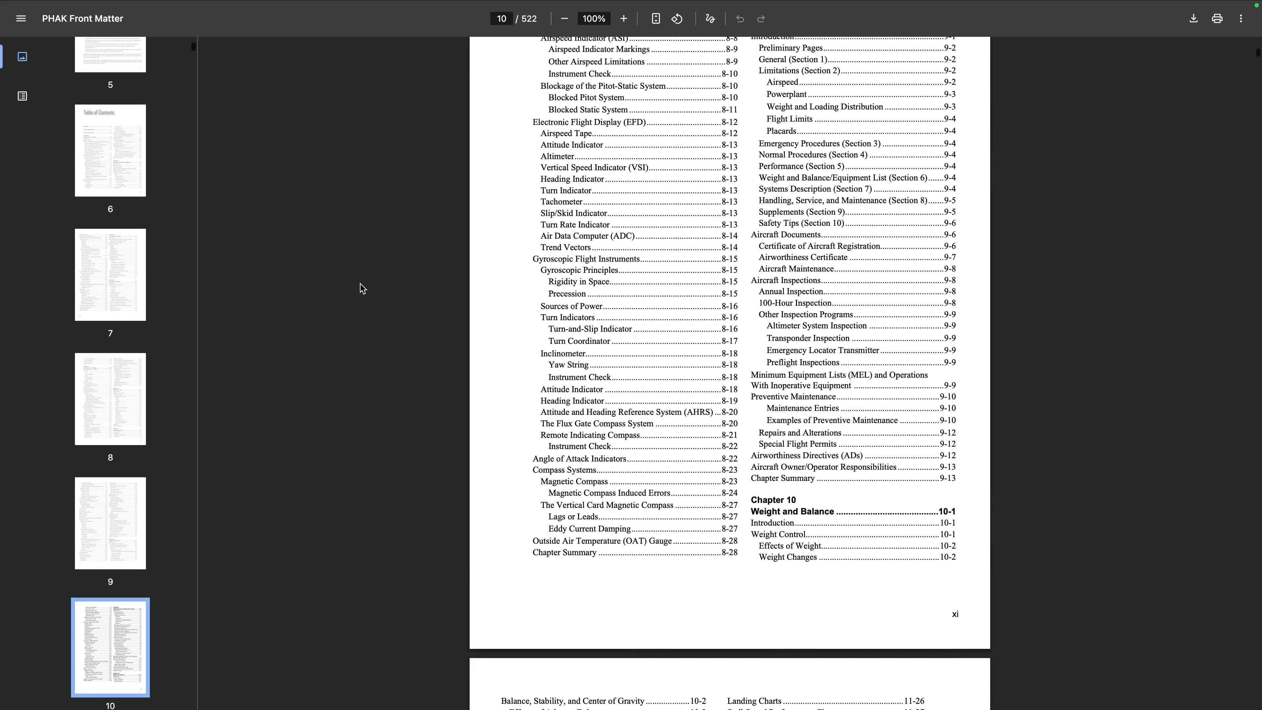
{"action": "scroll", "coordinate": [362, 288], "scroll_direction": "up", "scroll_amount": 11}
{"action": "scroll", "coordinate": [362, 288], "scroll_direction": "up", "scroll_amount": 15}
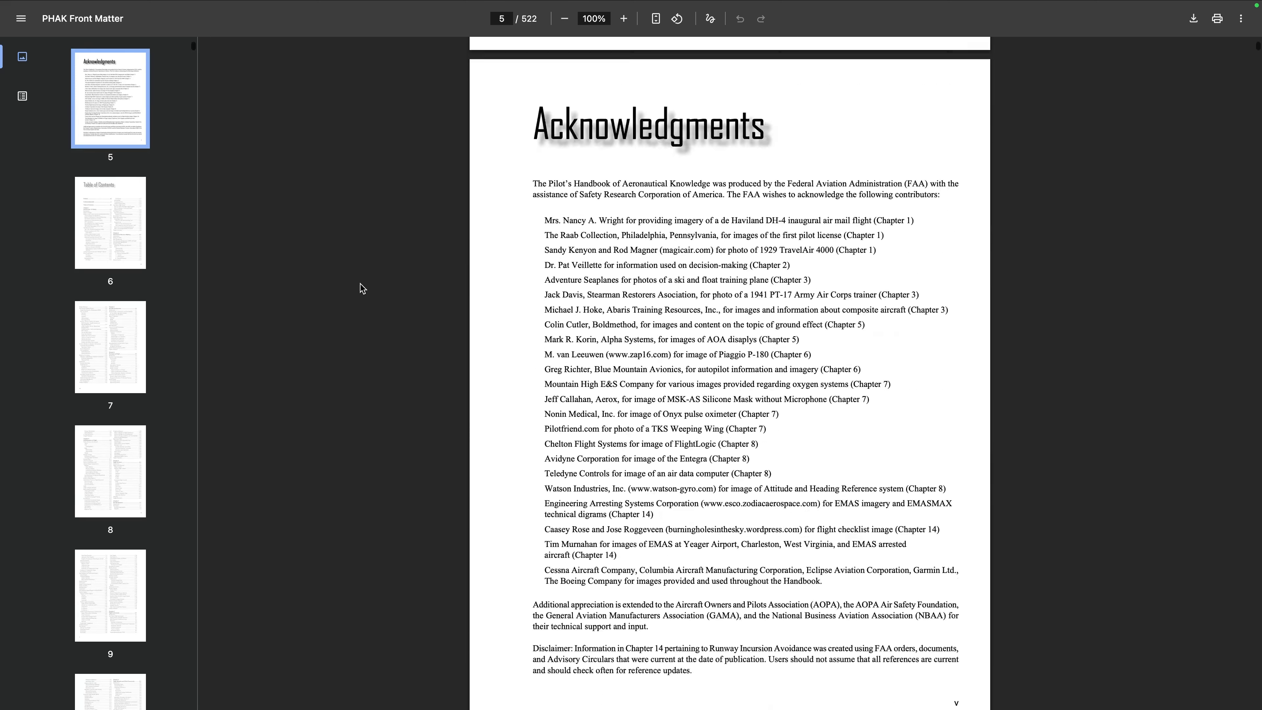
{"action": "scroll", "coordinate": [362, 288], "scroll_direction": "down", "scroll_amount": 20}
{"action": "scroll", "coordinate": [362, 288], "scroll_direction": "down", "scroll_amount": 20}
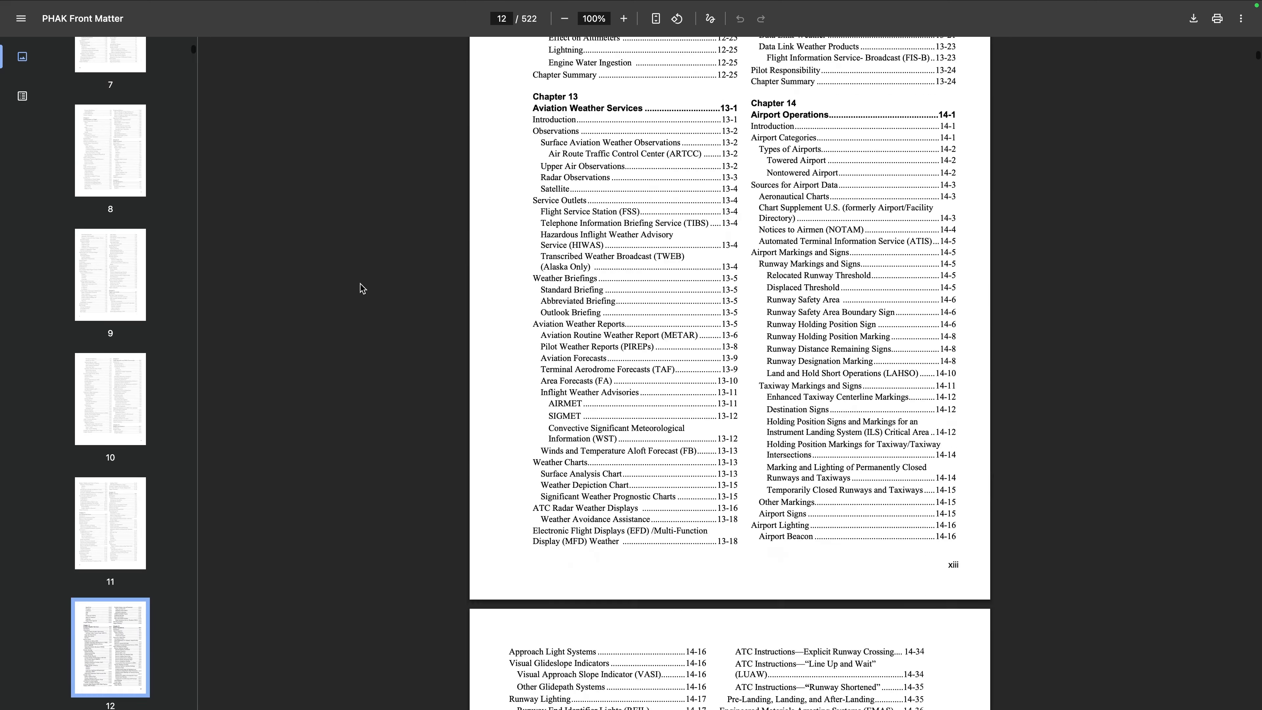
{"action": "scroll", "coordinate": [361, 288], "scroll_direction": "down", "scroll_amount": 15}
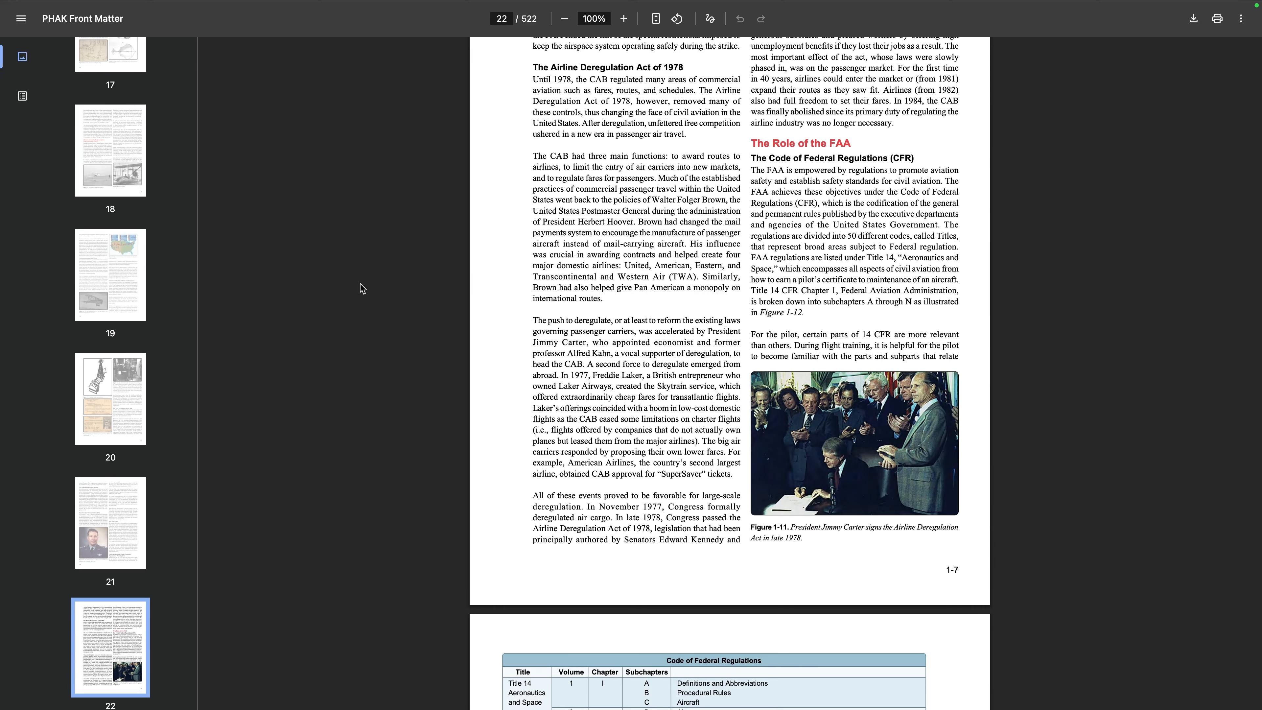
{"action": "scroll", "coordinate": [374, 231], "scroll_direction": "down", "scroll_amount": 7}
{"action": "scroll", "coordinate": [375, 231], "scroll_direction": "up", "scroll_amount": 20}
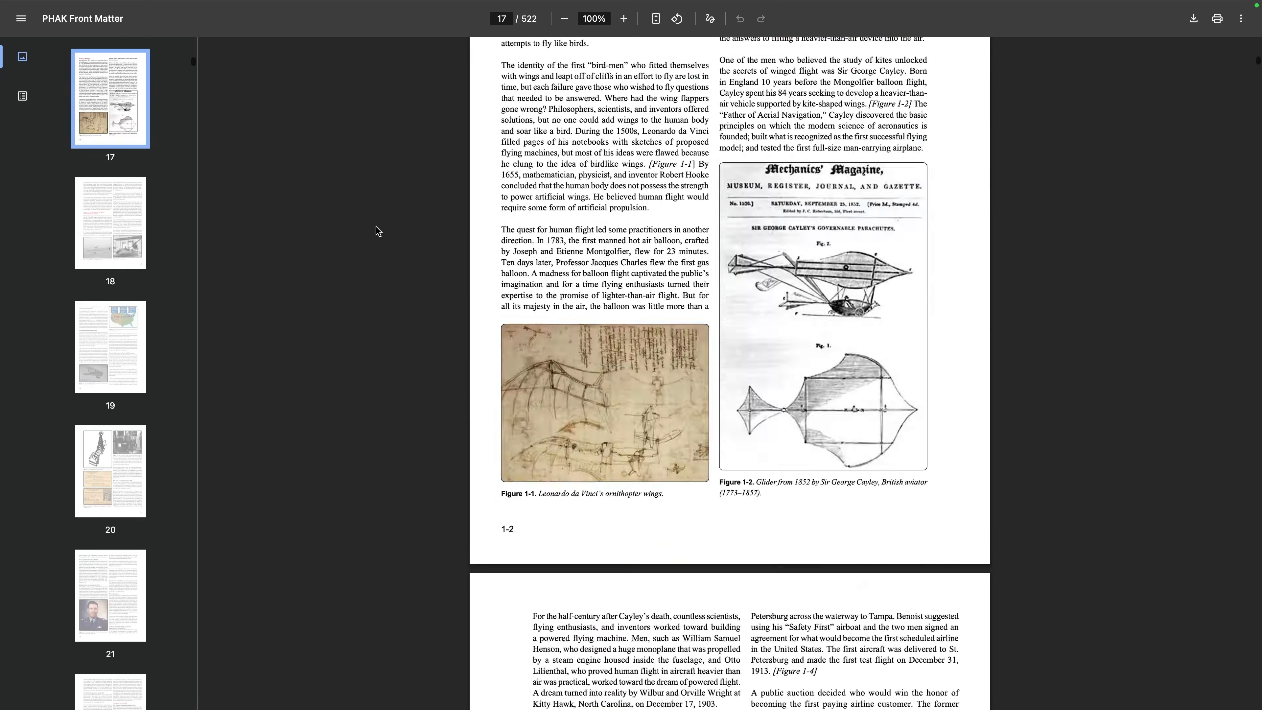
{"action": "scroll", "coordinate": [376, 231], "scroll_direction": "up", "scroll_amount": 20}
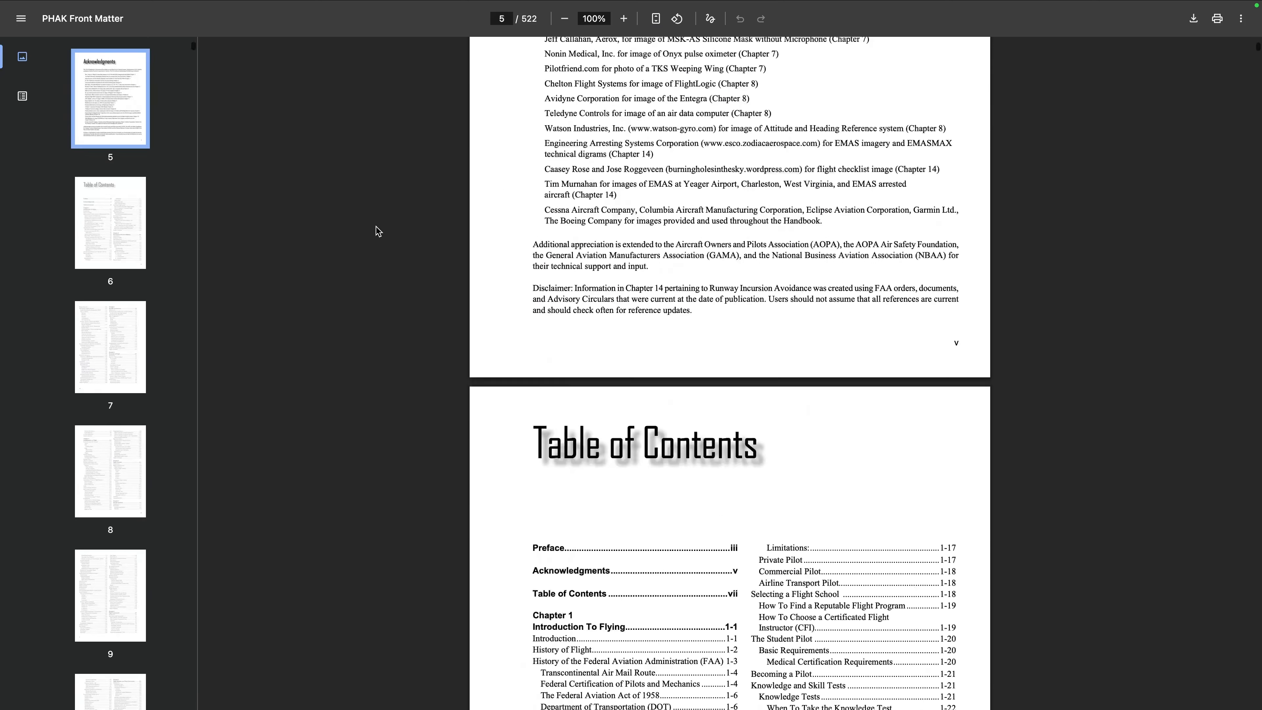
{"action": "scroll", "coordinate": [376, 231], "scroll_direction": "up", "scroll_amount": 15}
{"action": "scroll", "coordinate": [376, 231], "scroll_direction": "down", "scroll_amount": 1}
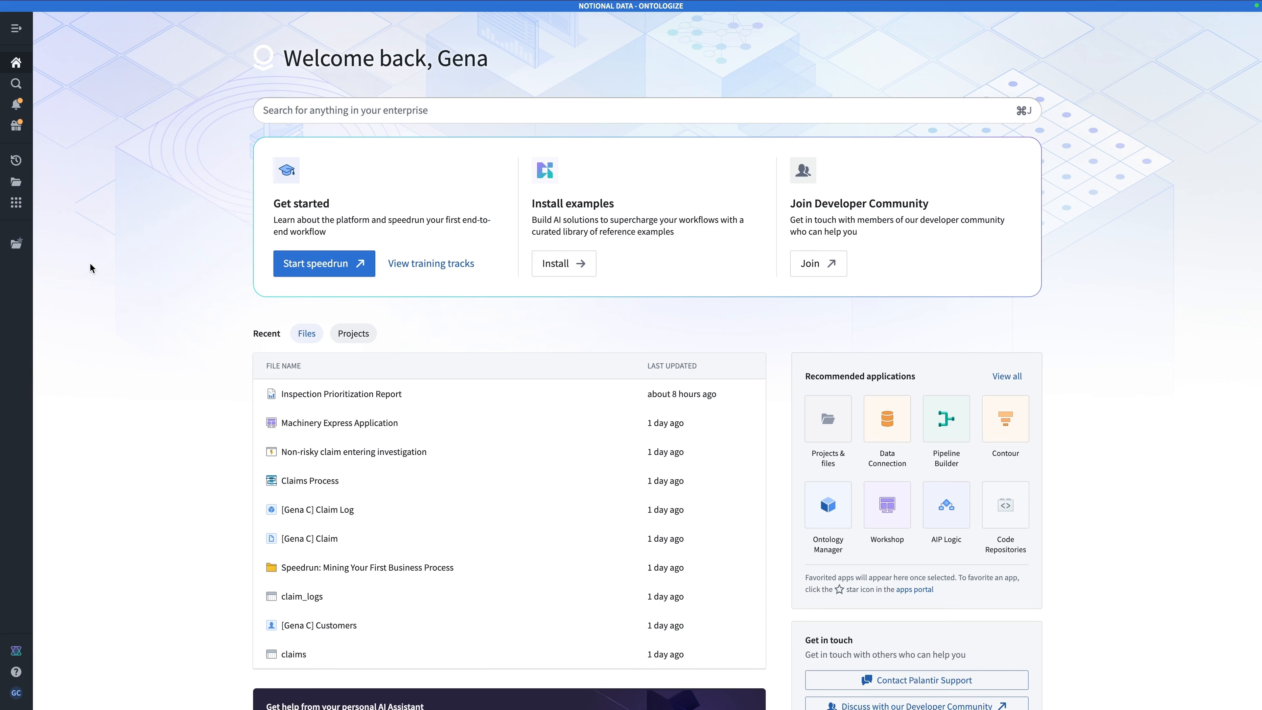
Switch to Palantir Foundry, search for "pipeline builder", open the Pipeline Builder app and start a new pipeline
{"action": "key", "text": "super+j"}
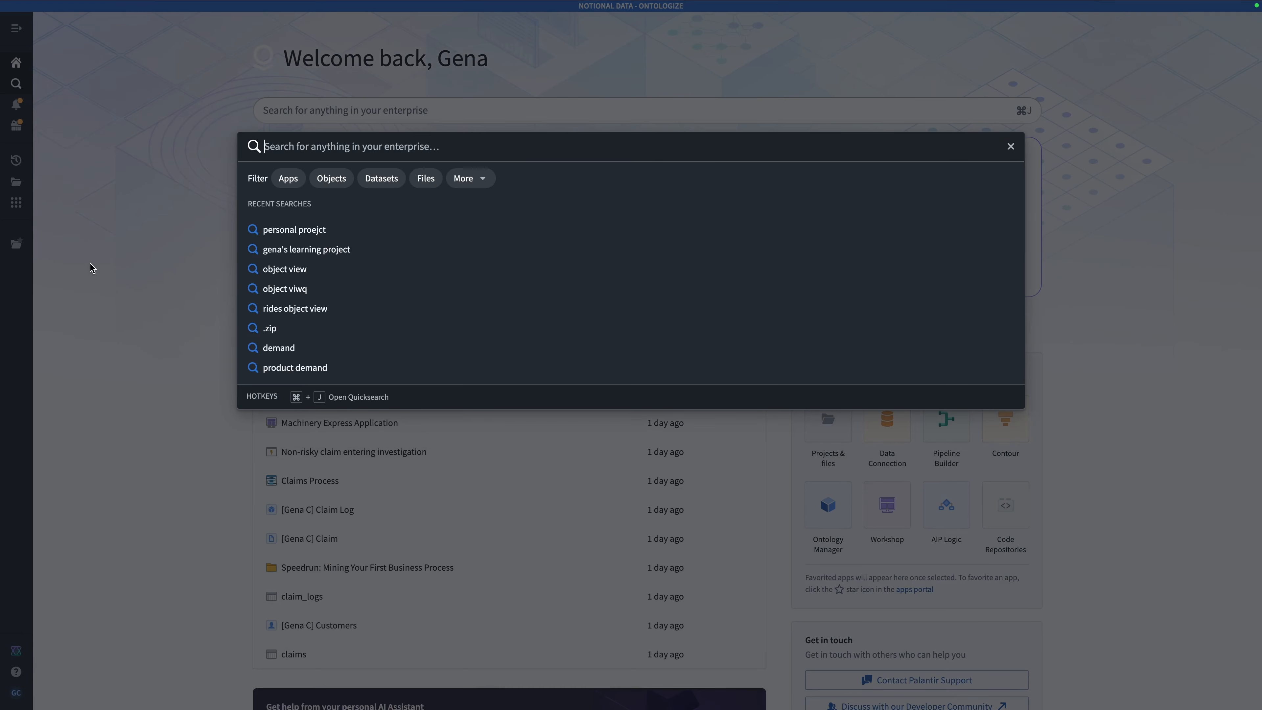
{"action": "type", "text": "pipeline builder"}
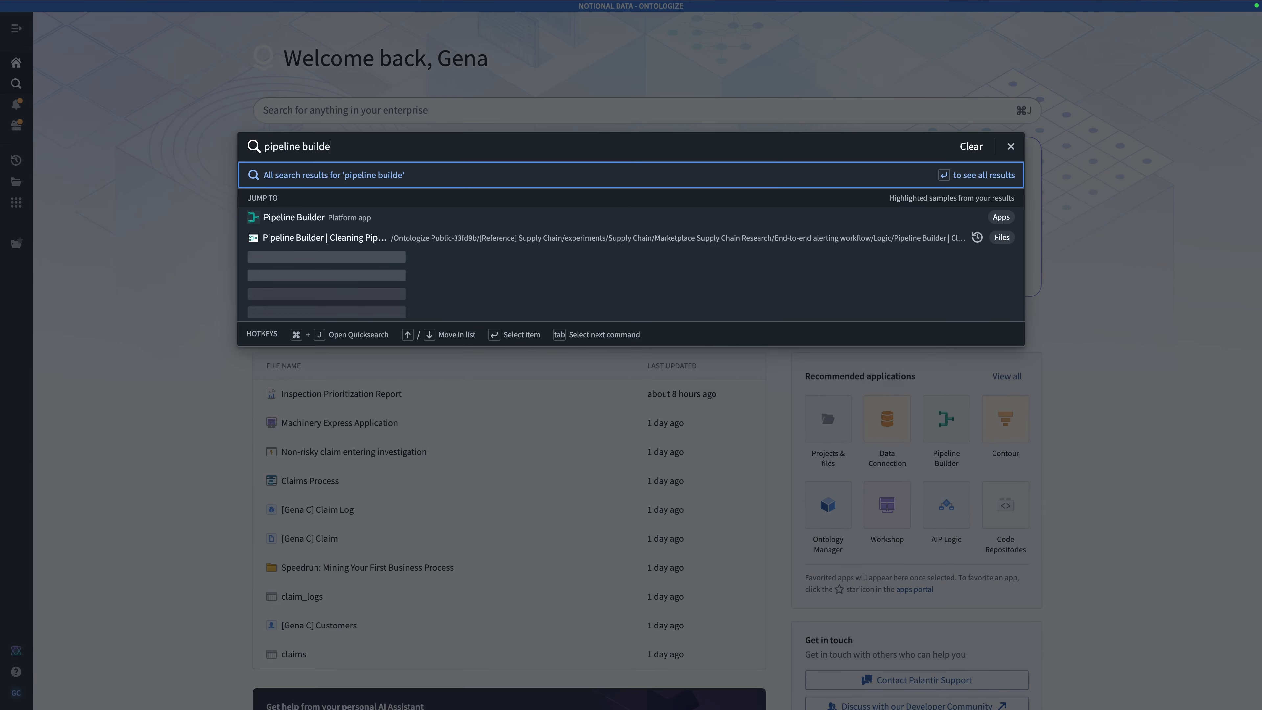
{"action": "left_click", "coordinate": [394, 220]}
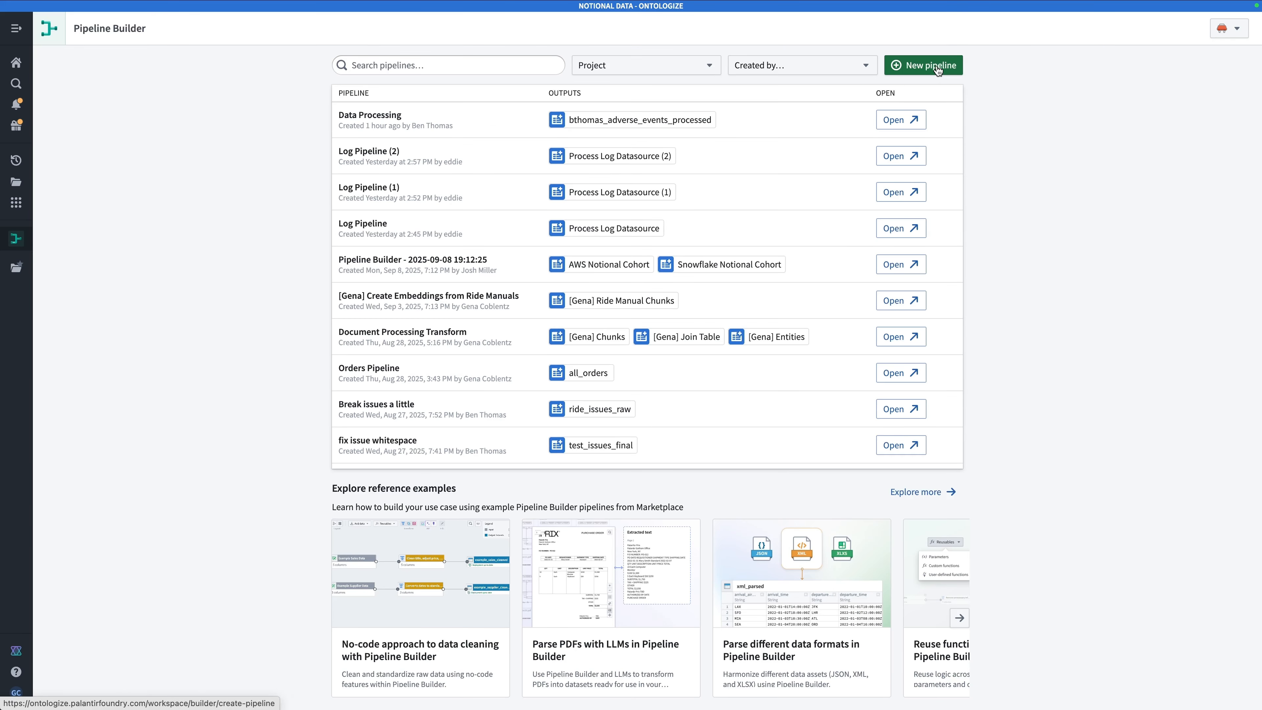
{"action": "left_click", "coordinate": [938, 70]}
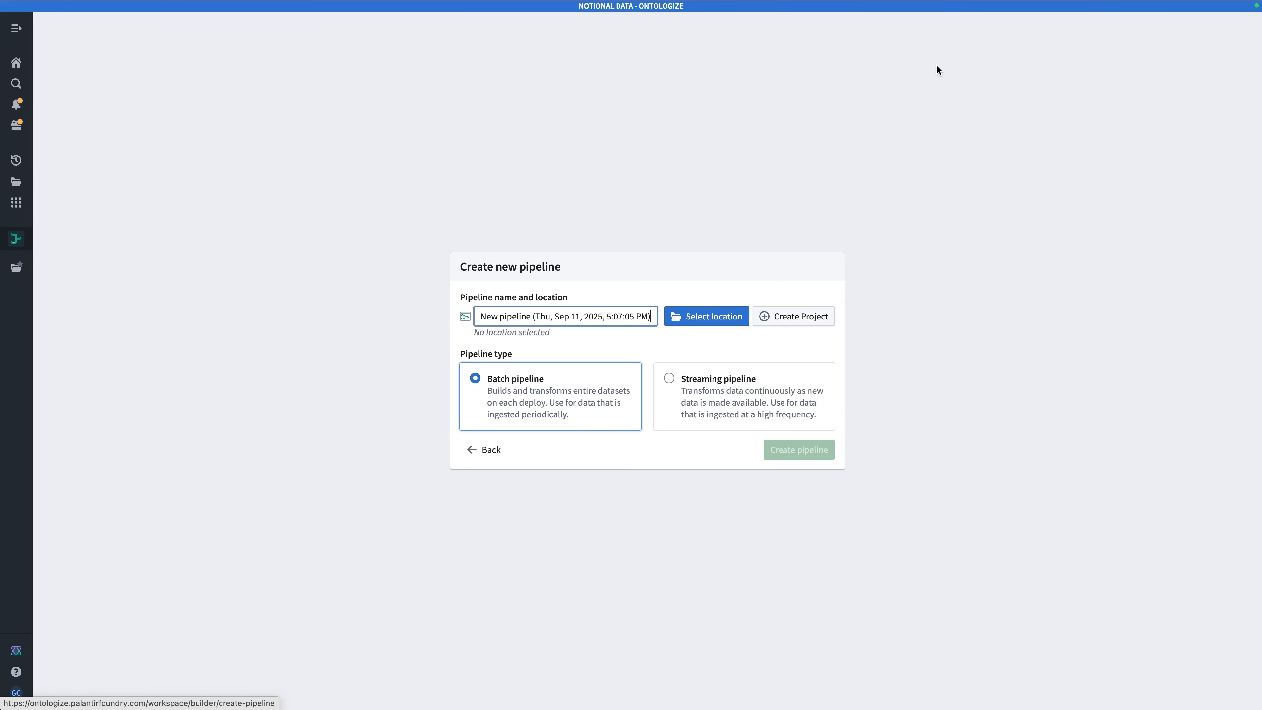
Name the new pipeline "Compute Embeddings from FAA Handbook", prefixed with the author's first name in square brackets
{"action": "left_click", "coordinate": [584, 314]}
{"action": "key", "text": "ctrl+a"}
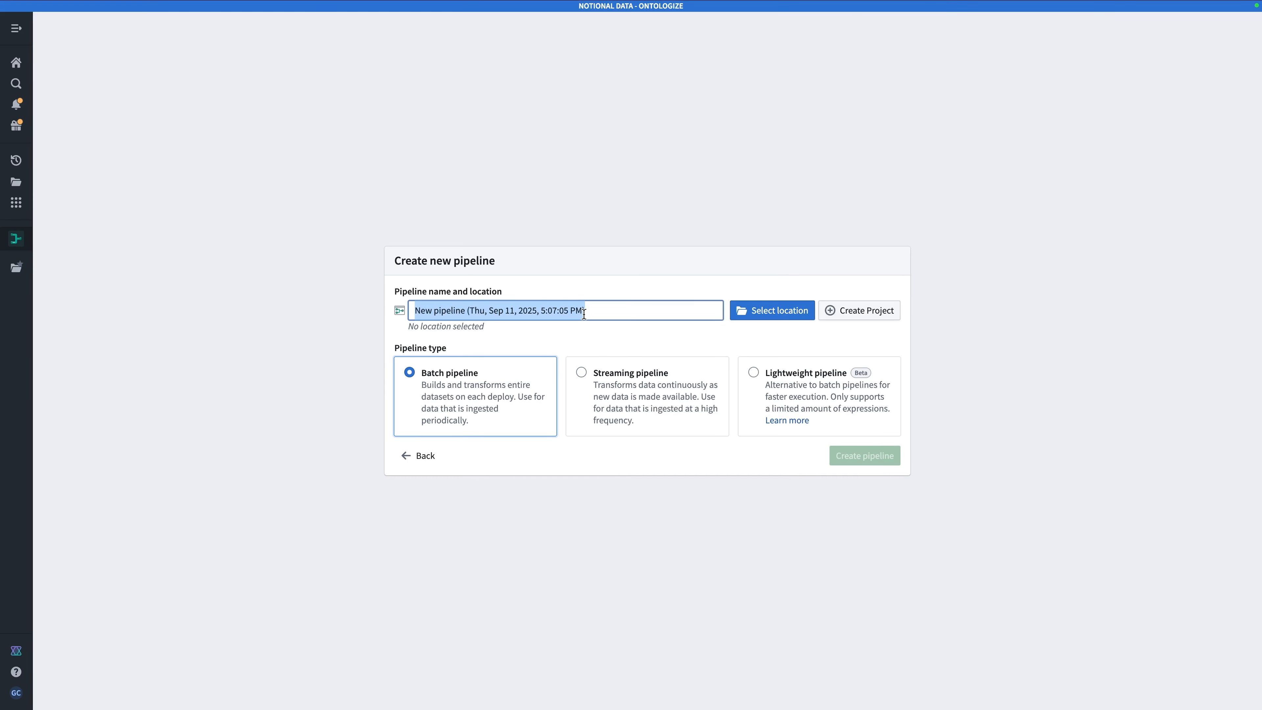
{"action": "type", "text": "[Gena]"}
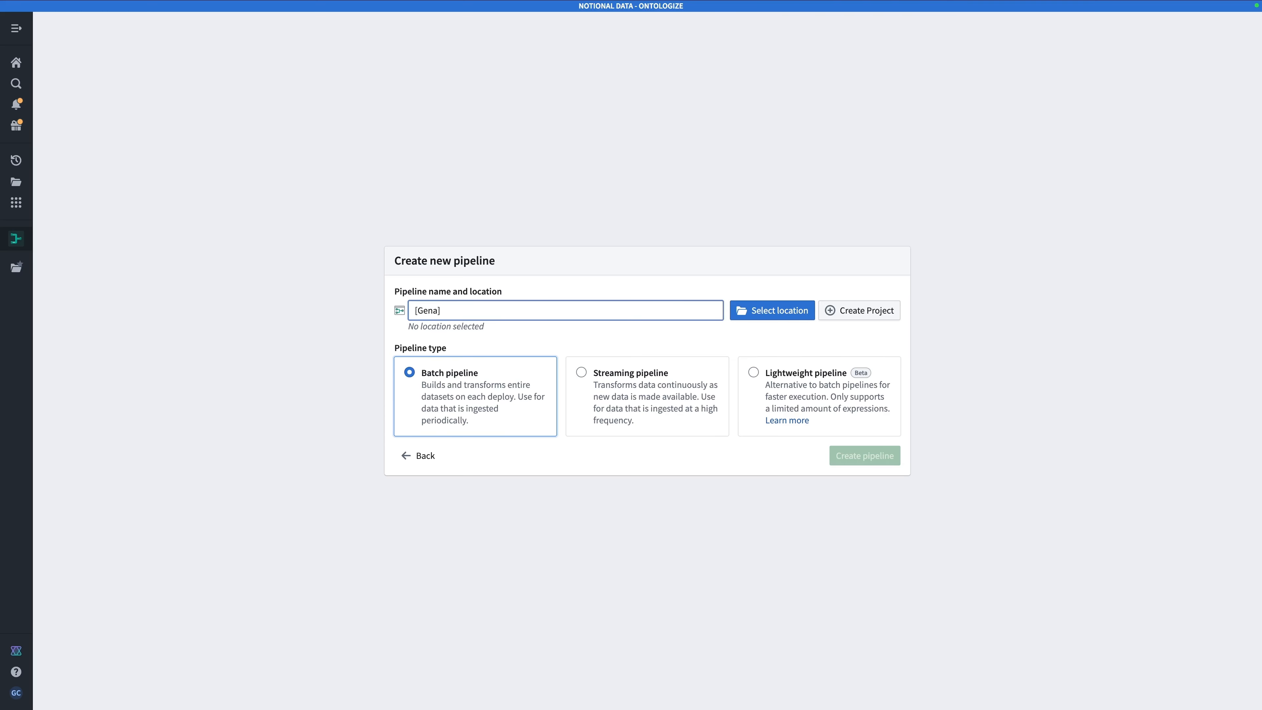
{"action": "type", "text": "Compute Embeddings from FAA Handbook"}
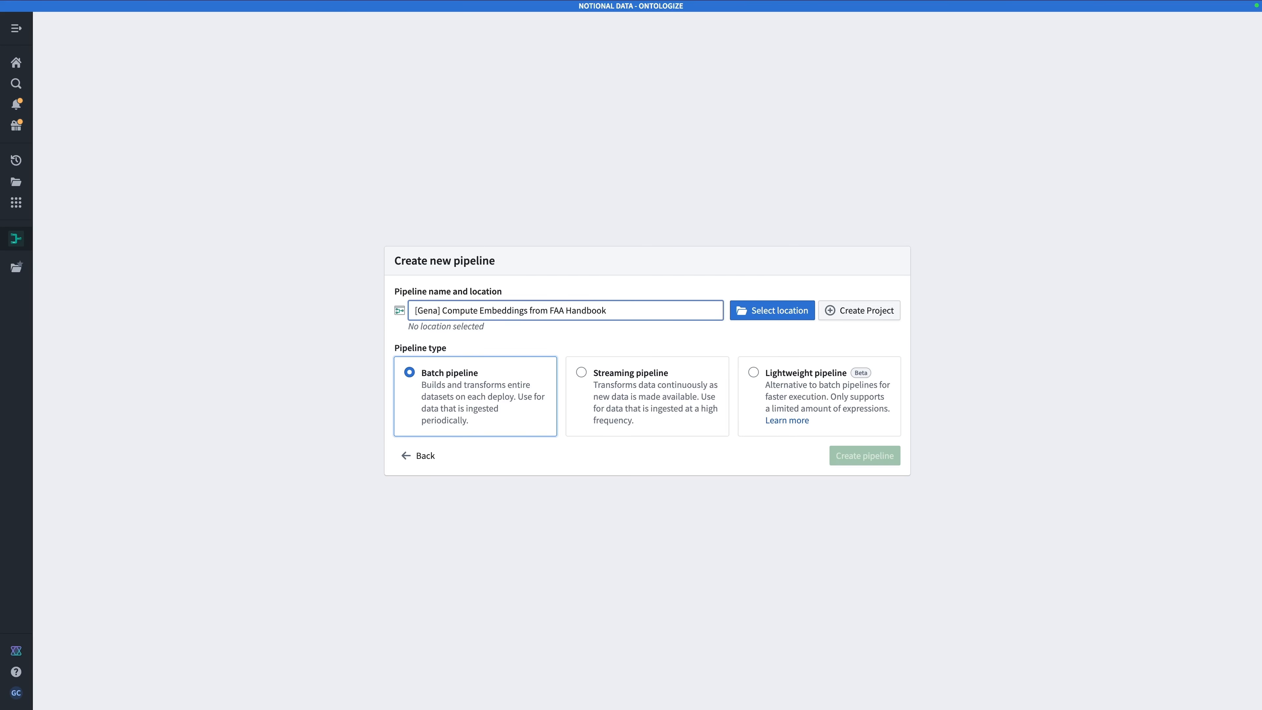
Save the pipeline in the author's Palantir Learning Project and create it as a batch pipeline
{"action": "left_click", "coordinate": [741, 317]}
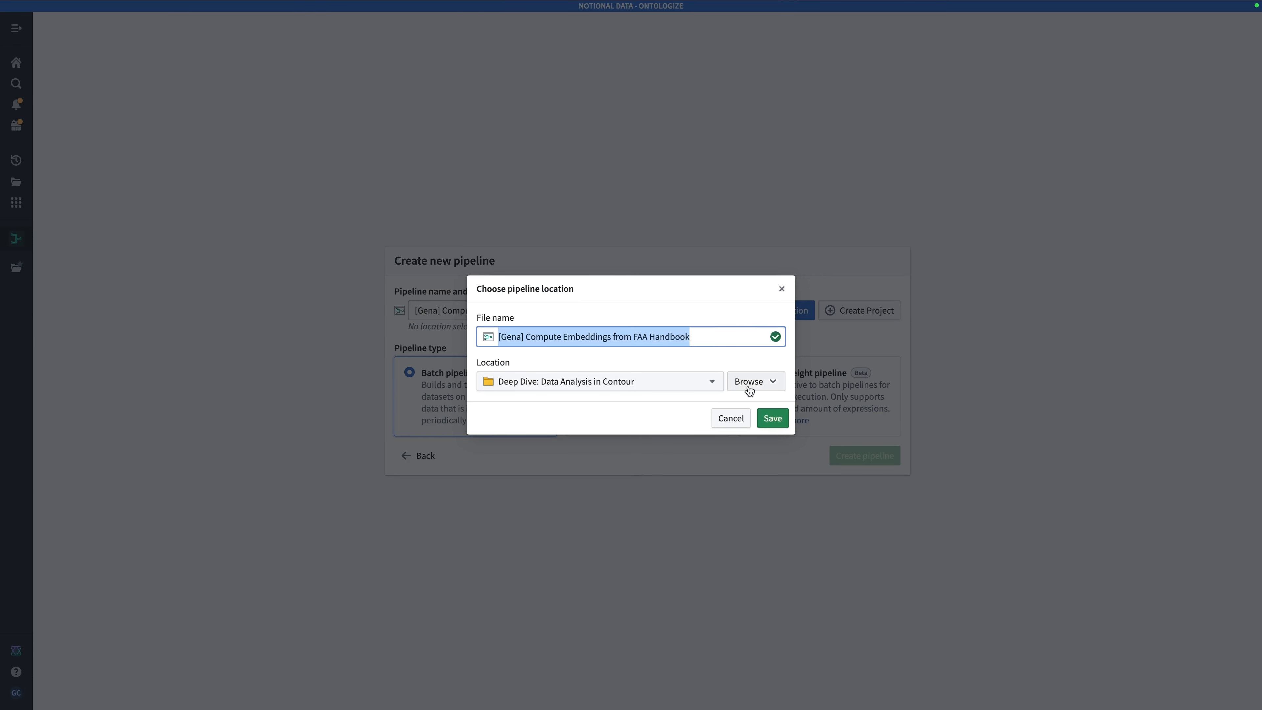
{"action": "left_click", "coordinate": [759, 388]}
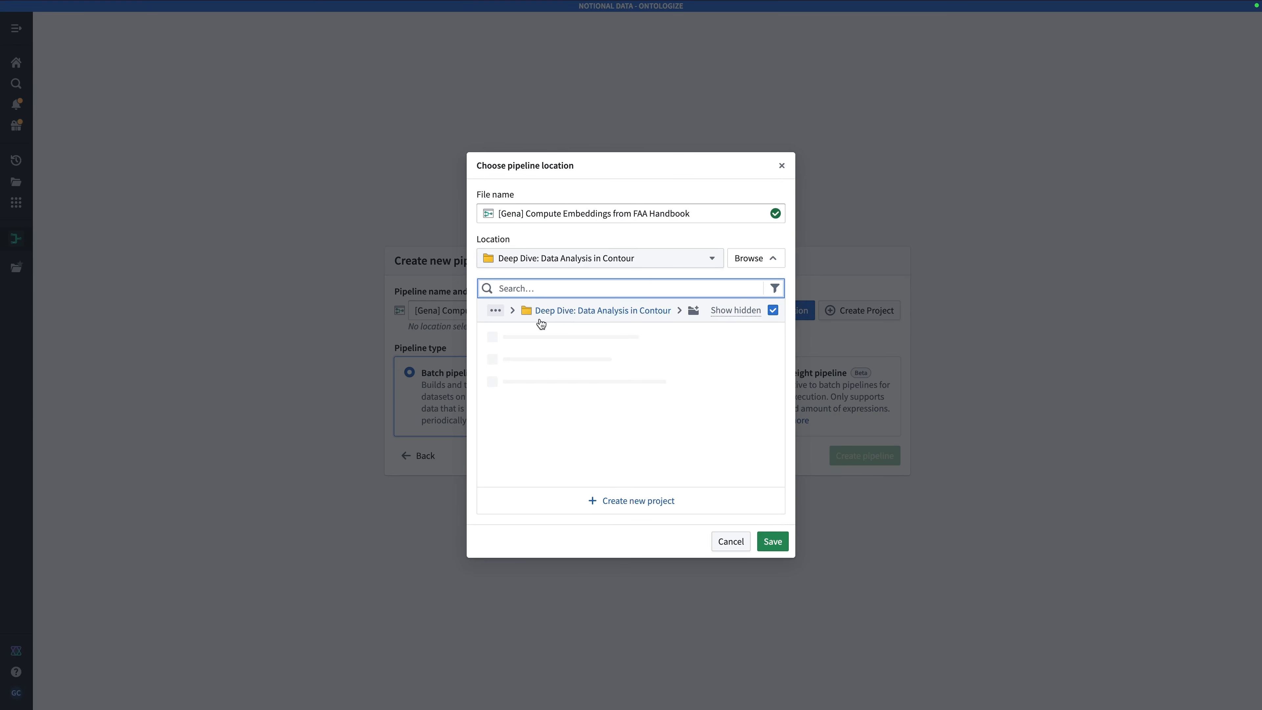
{"action": "left_click", "coordinate": [496, 312]}
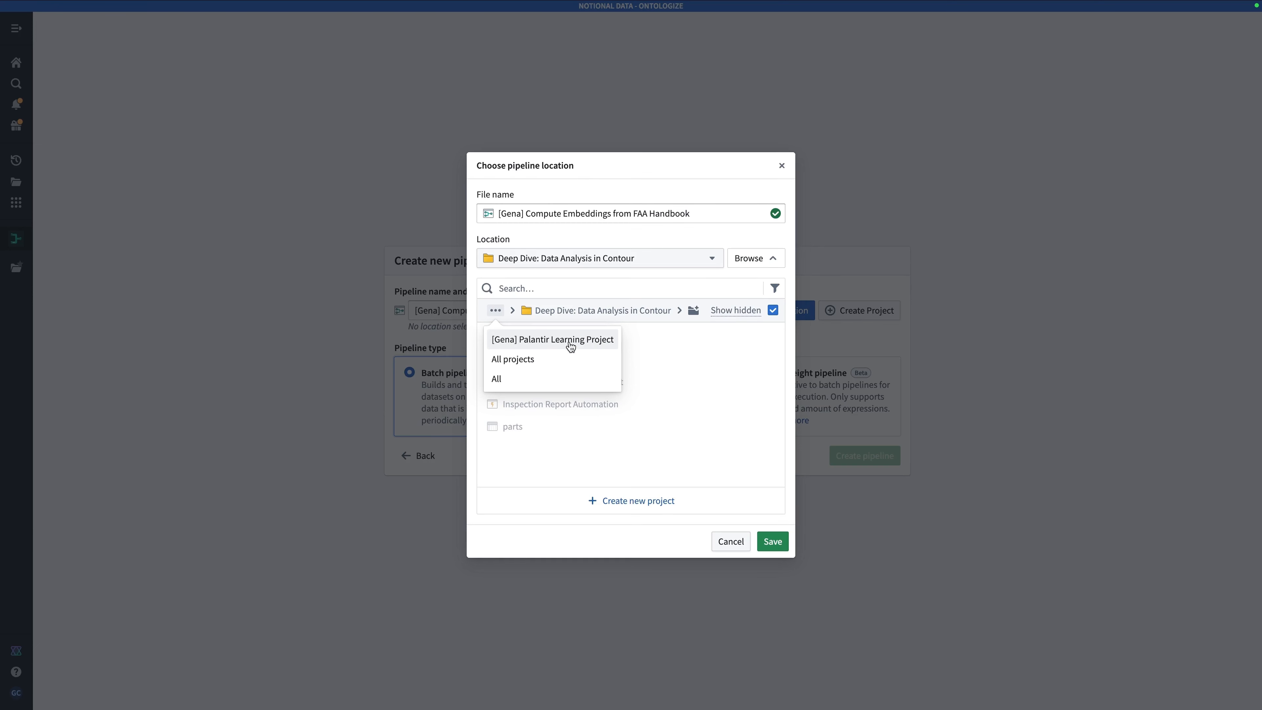
{"action": "left_click", "coordinate": [571, 343]}
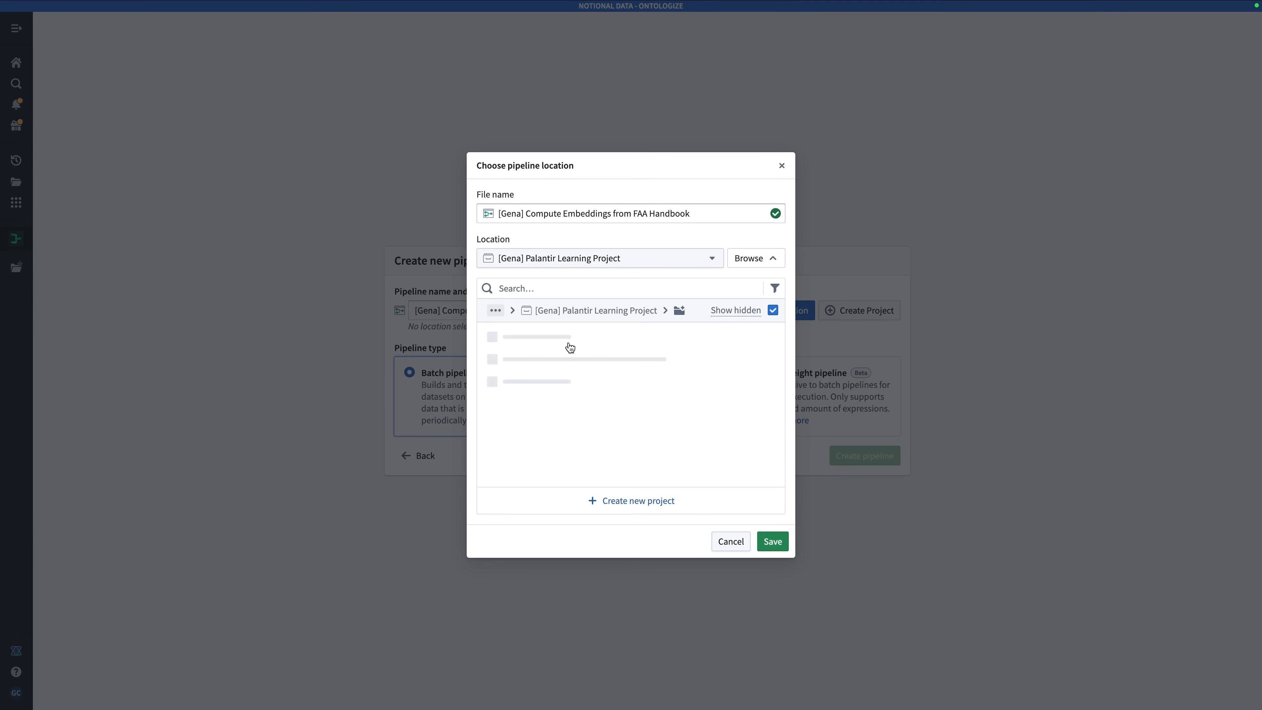
{"action": "left_click", "coordinate": [775, 543]}
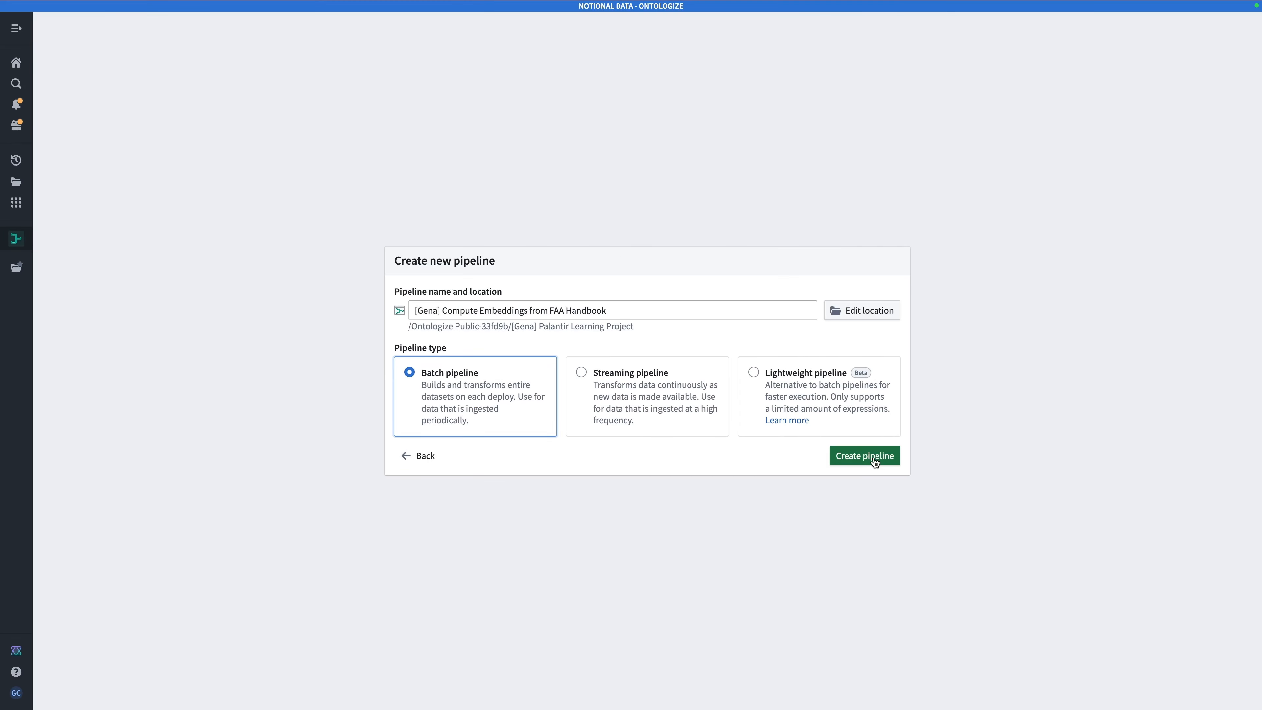
{"action": "left_click", "coordinate": [865, 456]}
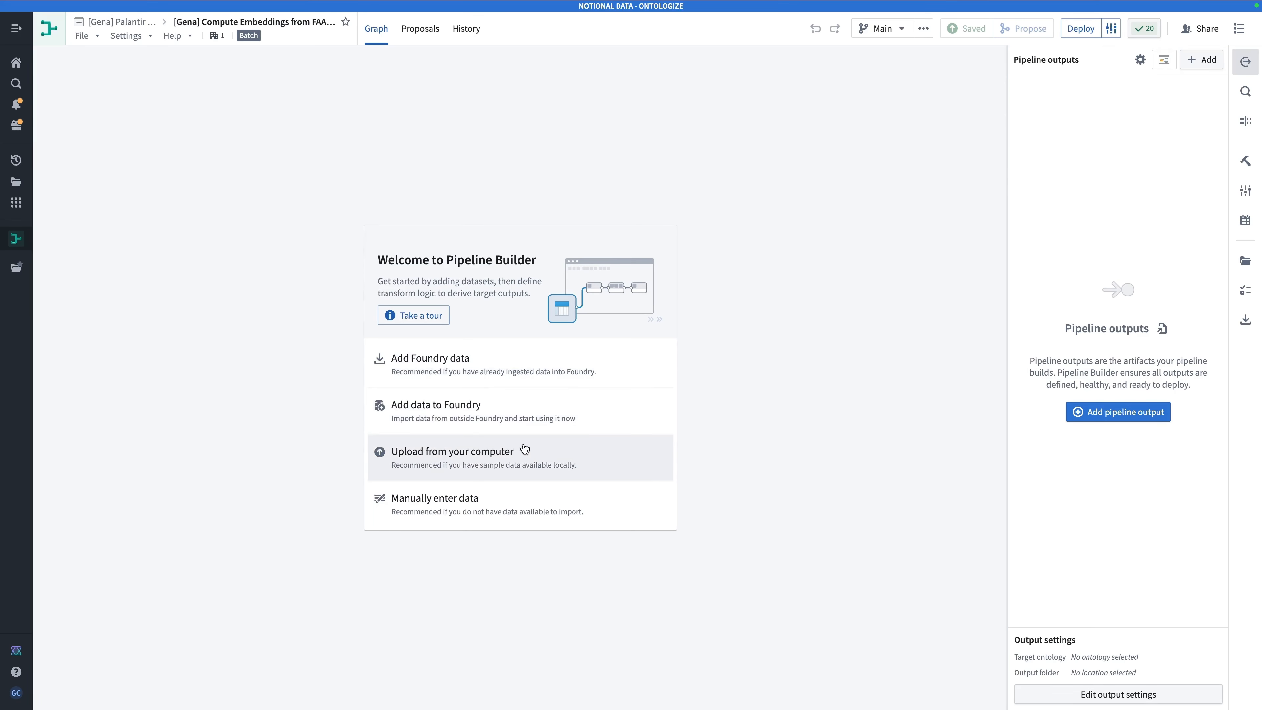
Upload faa-h-8083-25c.pdf from the Downloads folder to a new PDF media set with the transactionless write mode
{"action": "left_click", "coordinate": [540, 460]}
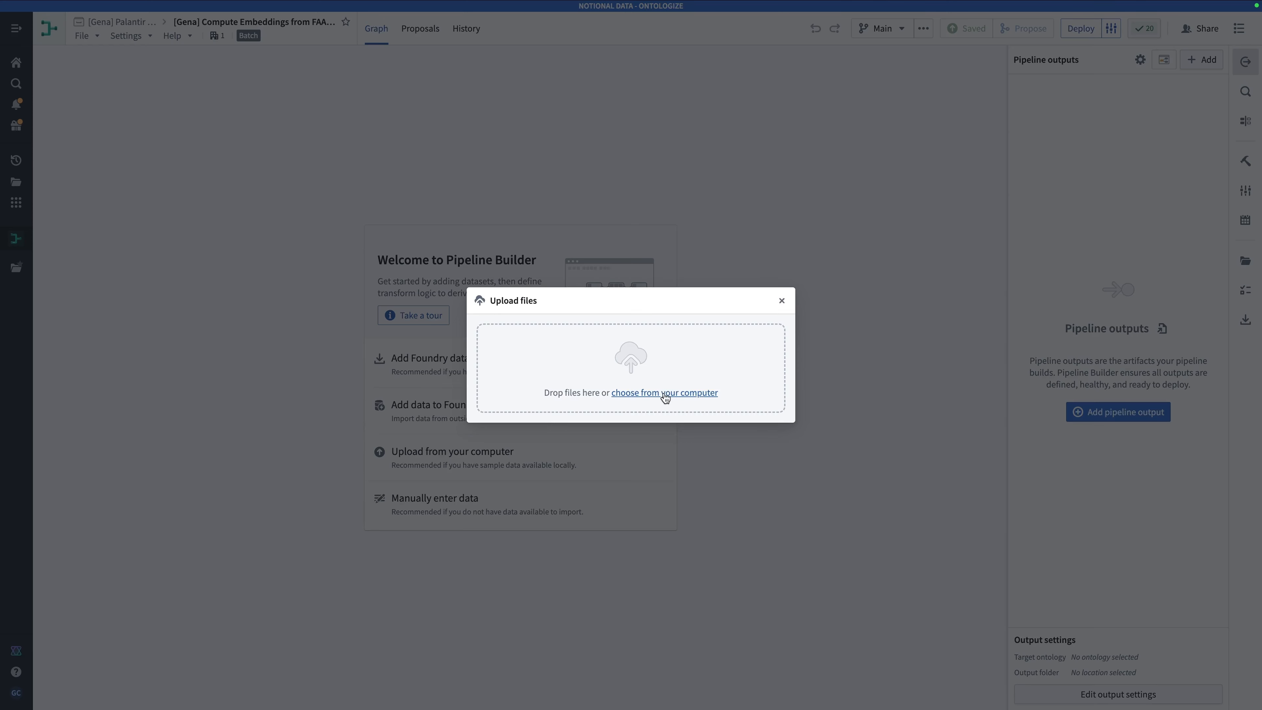
{"action": "left_click", "coordinate": [664, 393]}
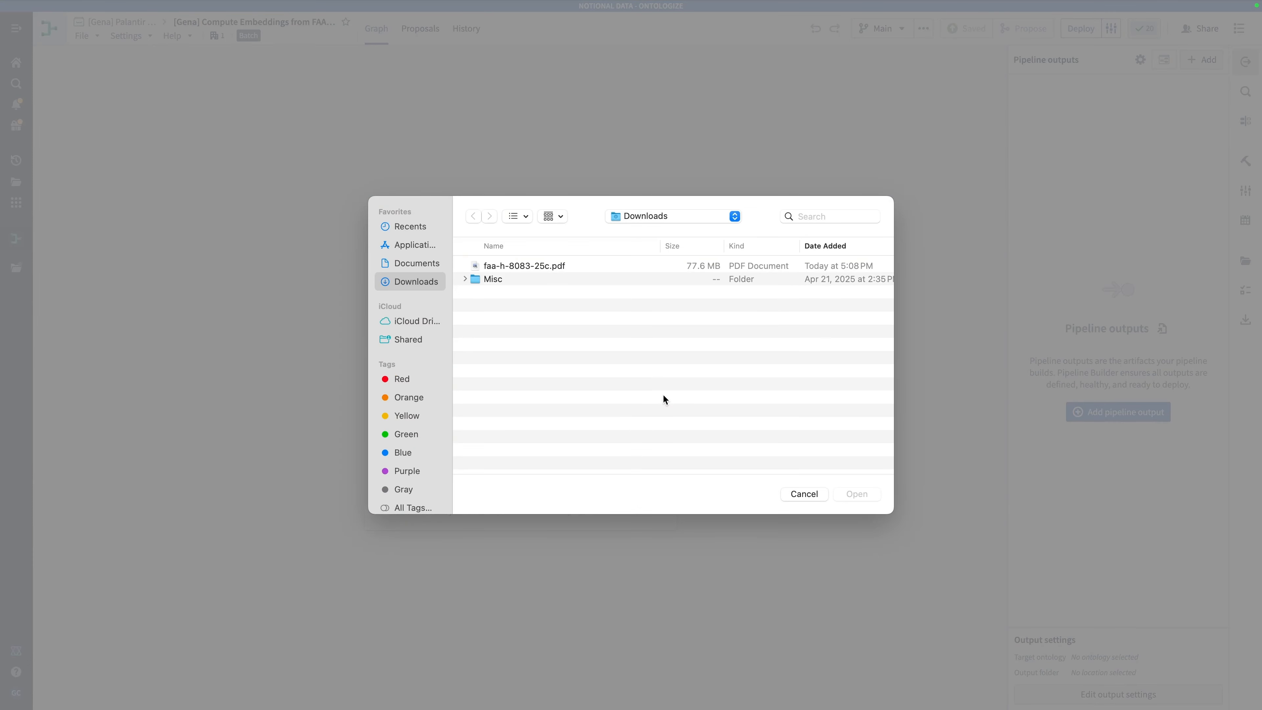
{"action": "left_click", "coordinate": [533, 269]}
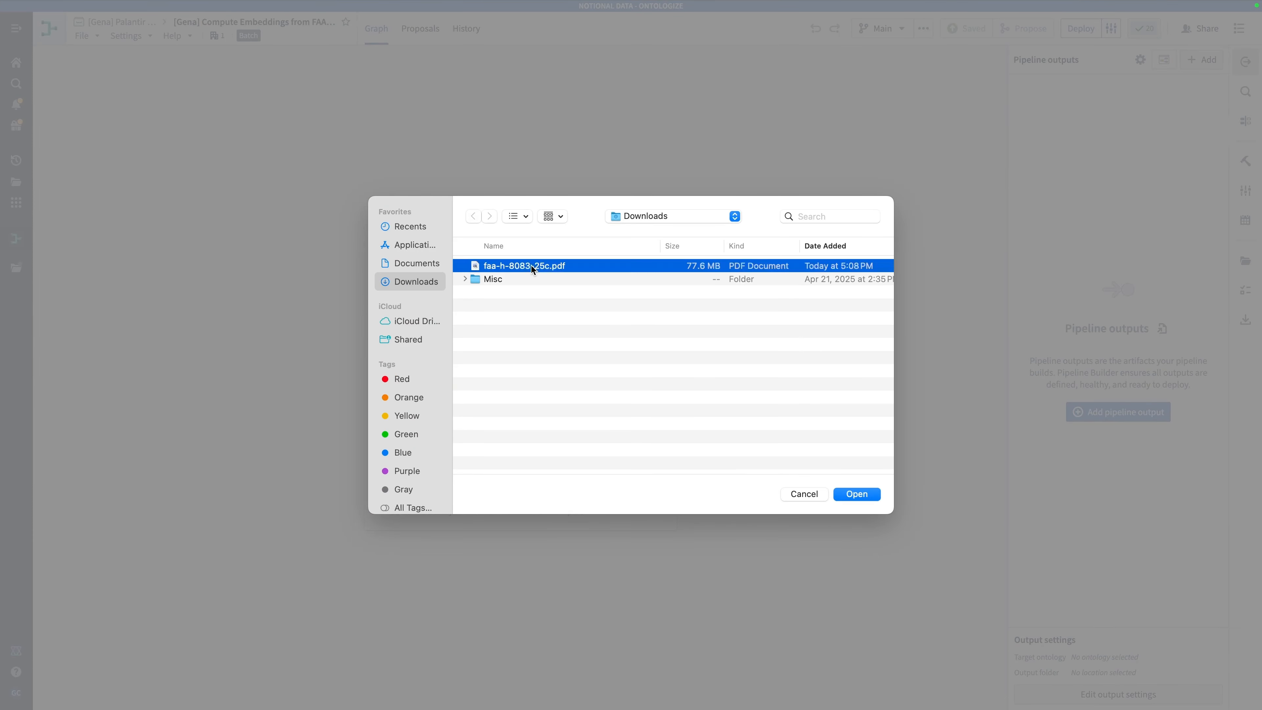
{"action": "left_click", "coordinate": [848, 494]}
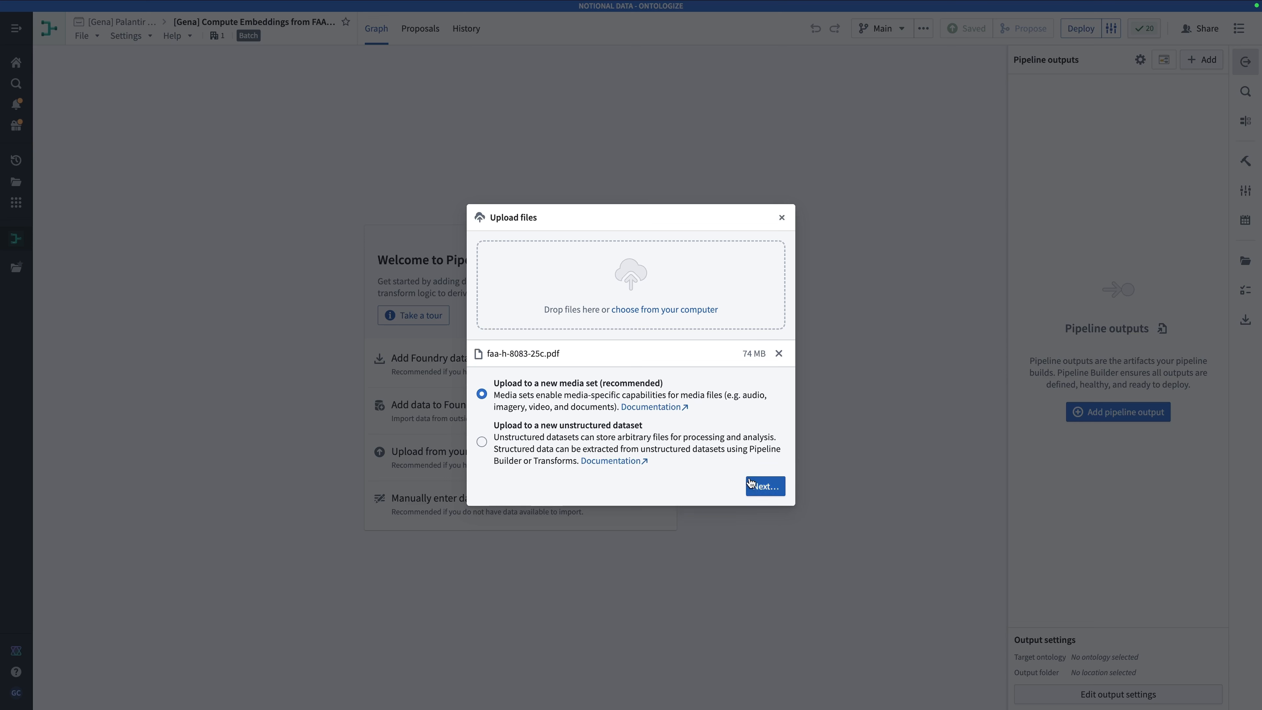
{"action": "left_click", "coordinate": [767, 487]}
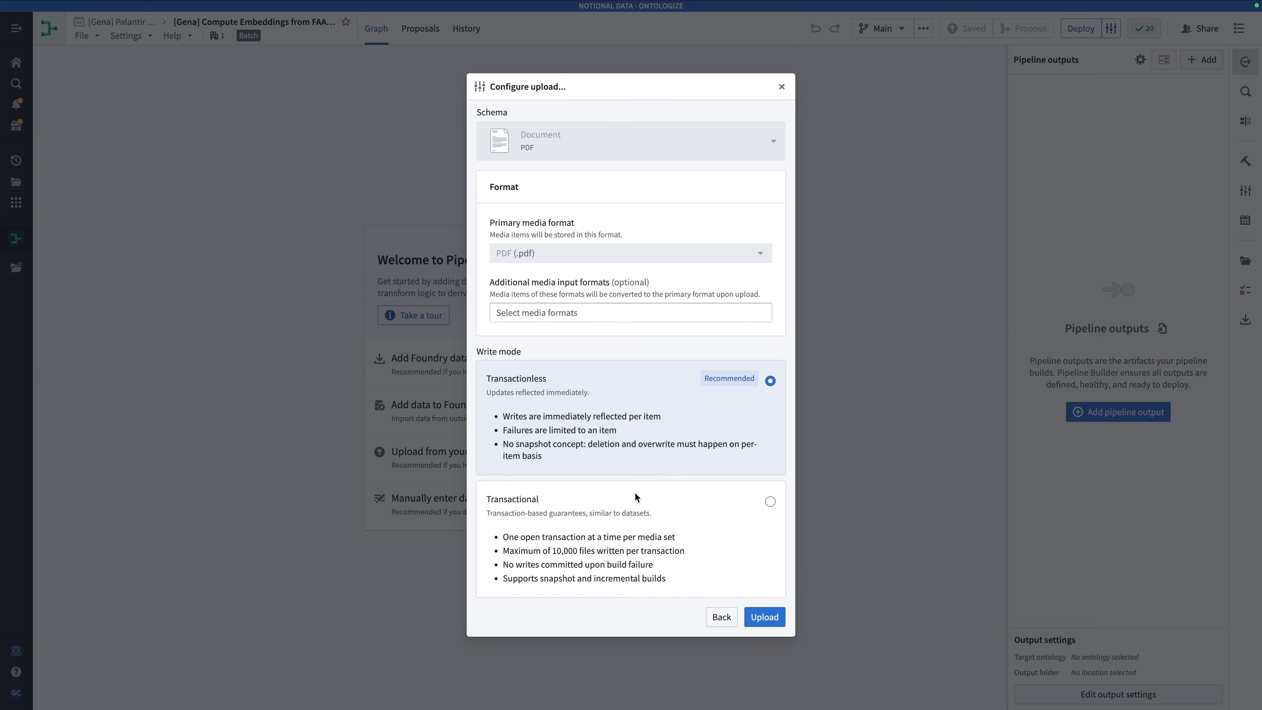
{"action": "left_click", "coordinate": [769, 622]}
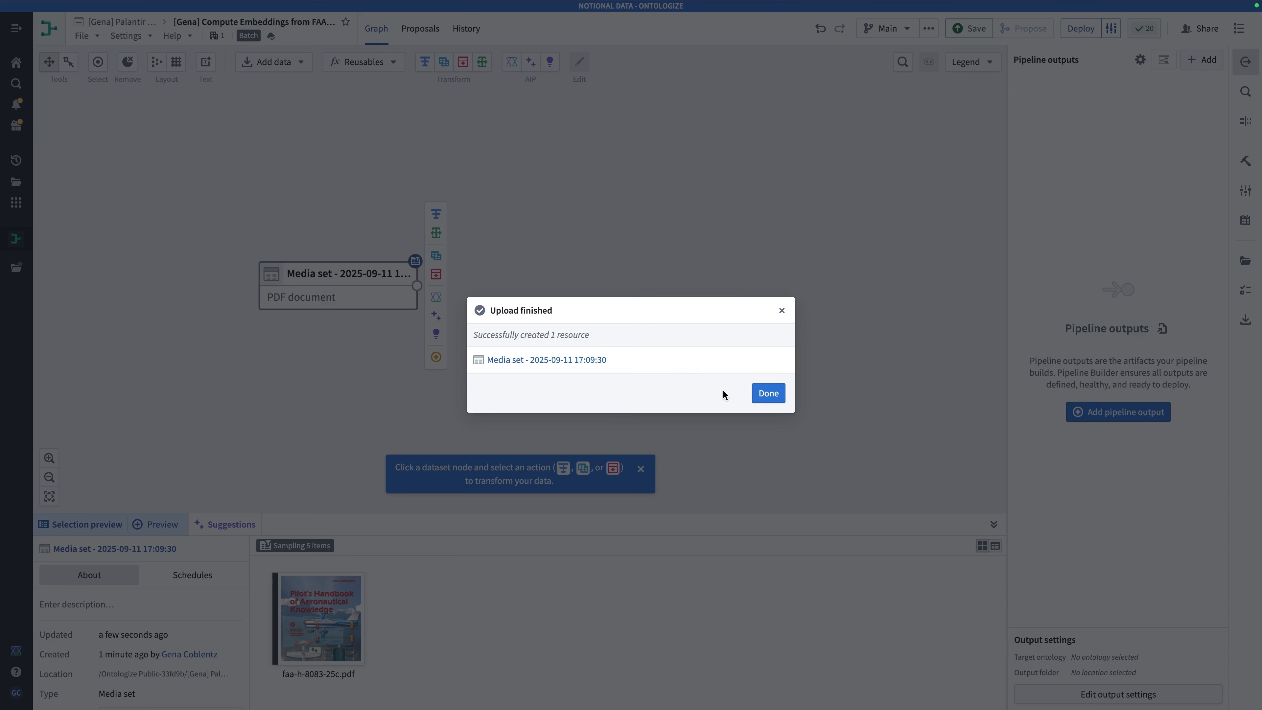
{"action": "left_click", "coordinate": [768, 394]}
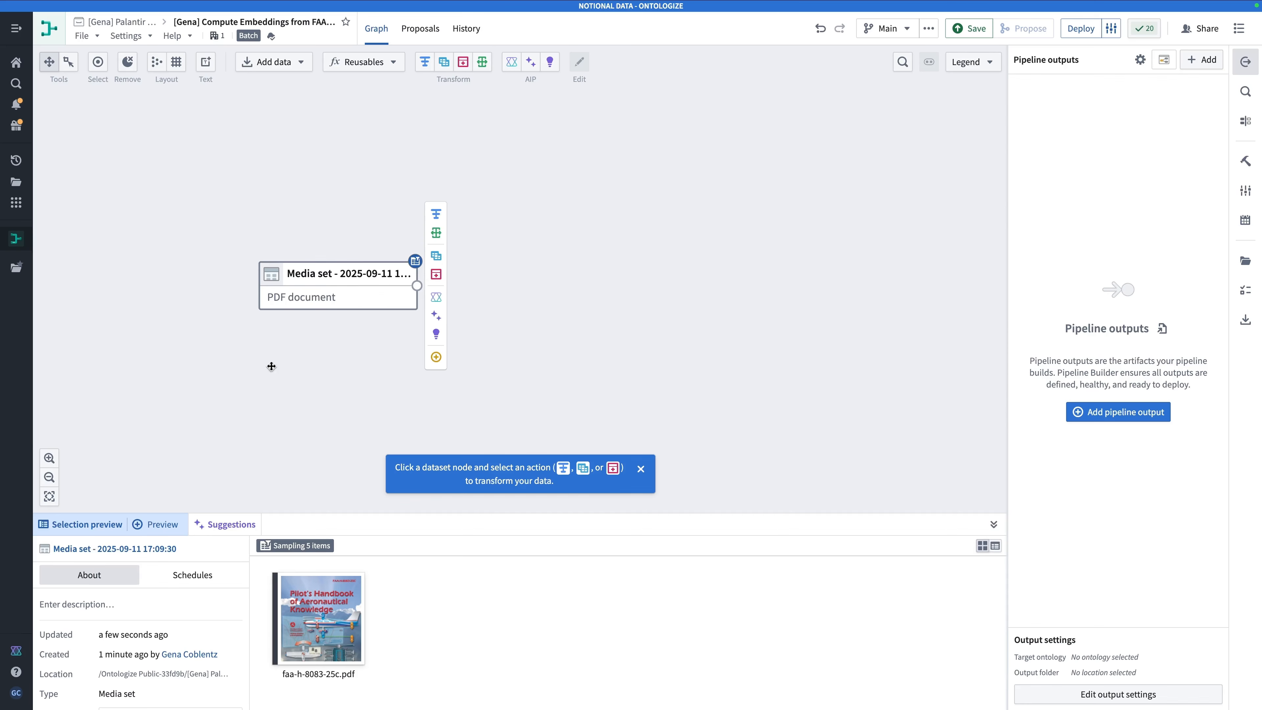
Rename the uploaded media set node on the graph to "FAA Document"
{"action": "right_click", "coordinate": [361, 292]}
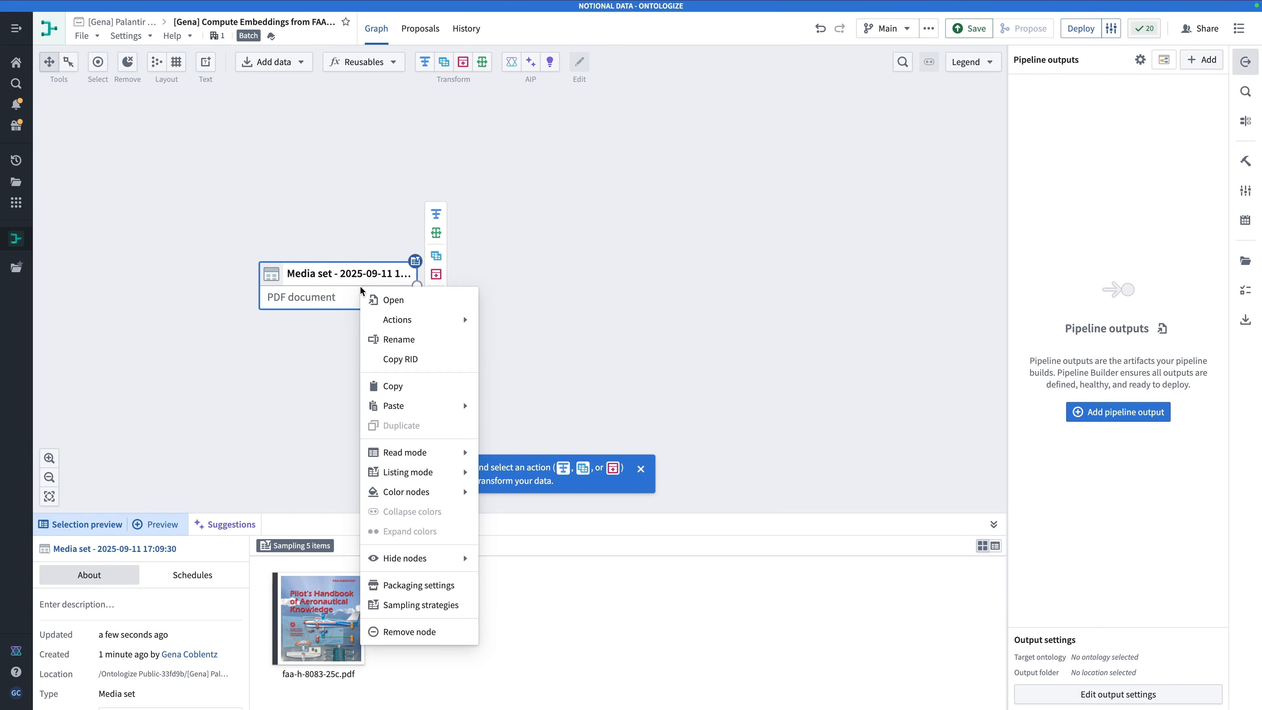
{"action": "left_click", "coordinate": [400, 341]}
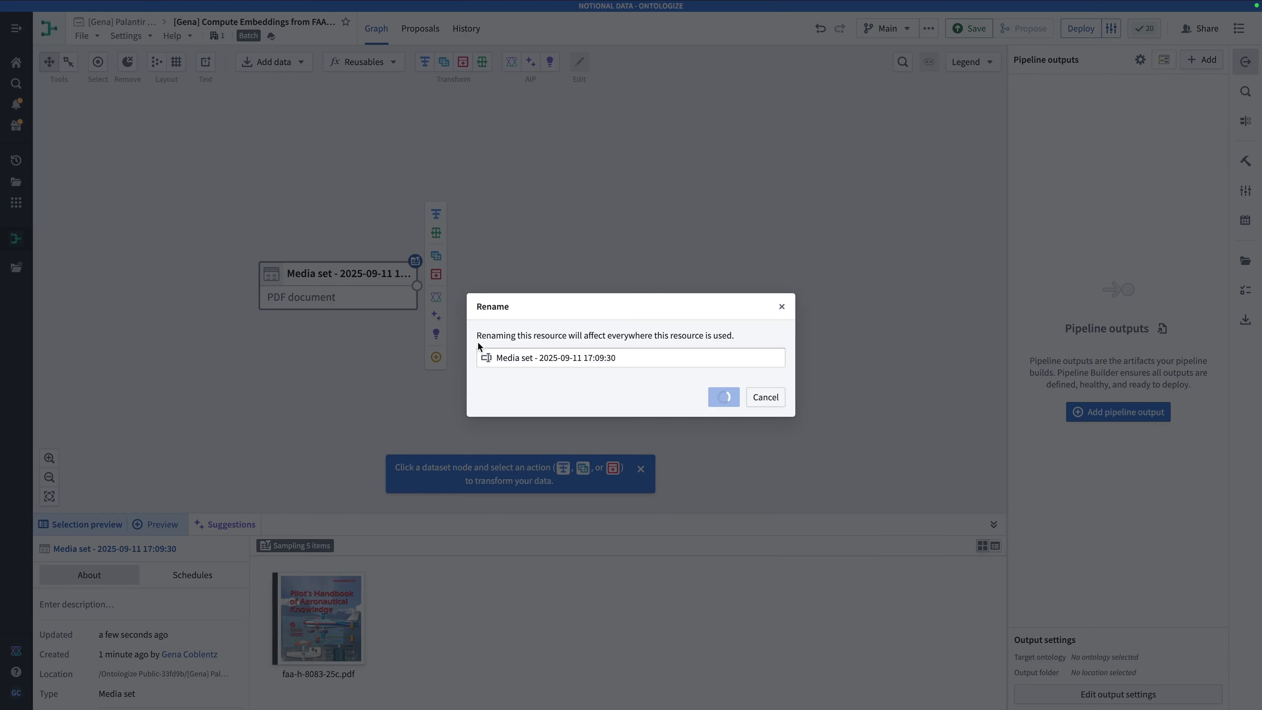
{"action": "left_click", "coordinate": [594, 361]}
{"action": "triple_click", "coordinate": [594, 360]}
{"action": "left_click", "coordinate": [594, 361]}
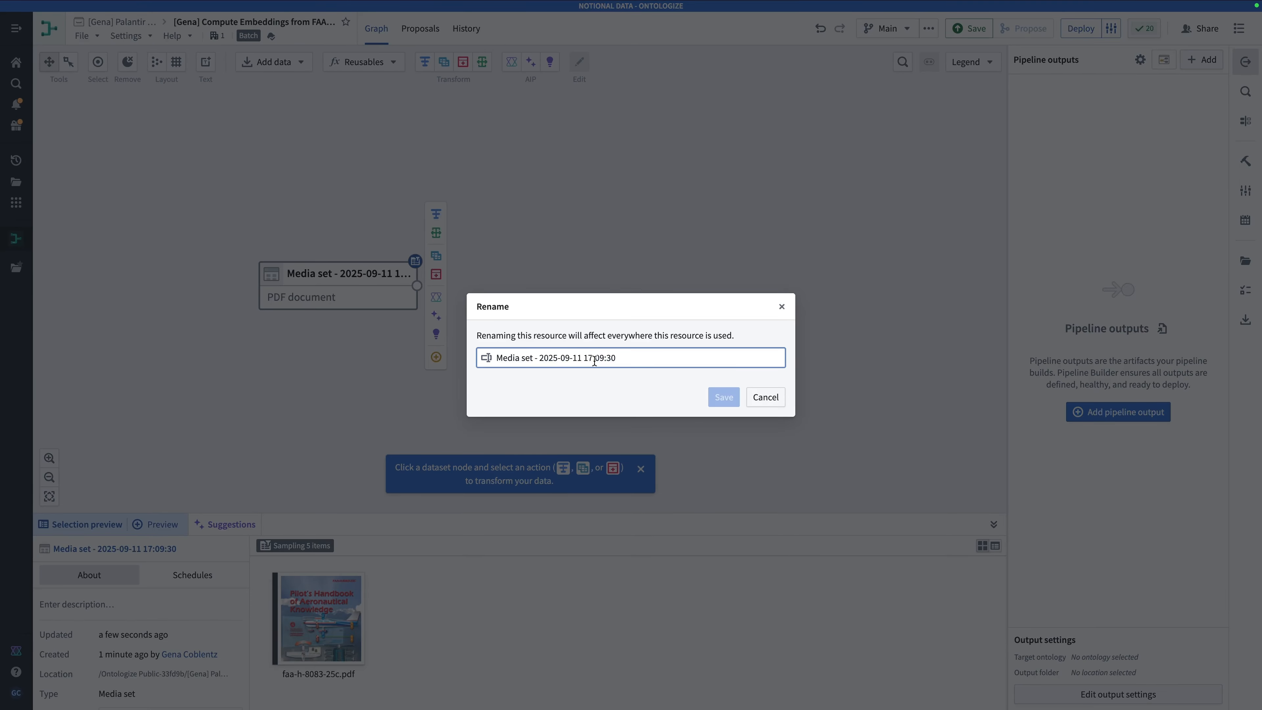
{"action": "triple_click", "coordinate": [604, 359]}
{"action": "type", "text": "FAA Document"}
{"action": "key", "text": "Return"}
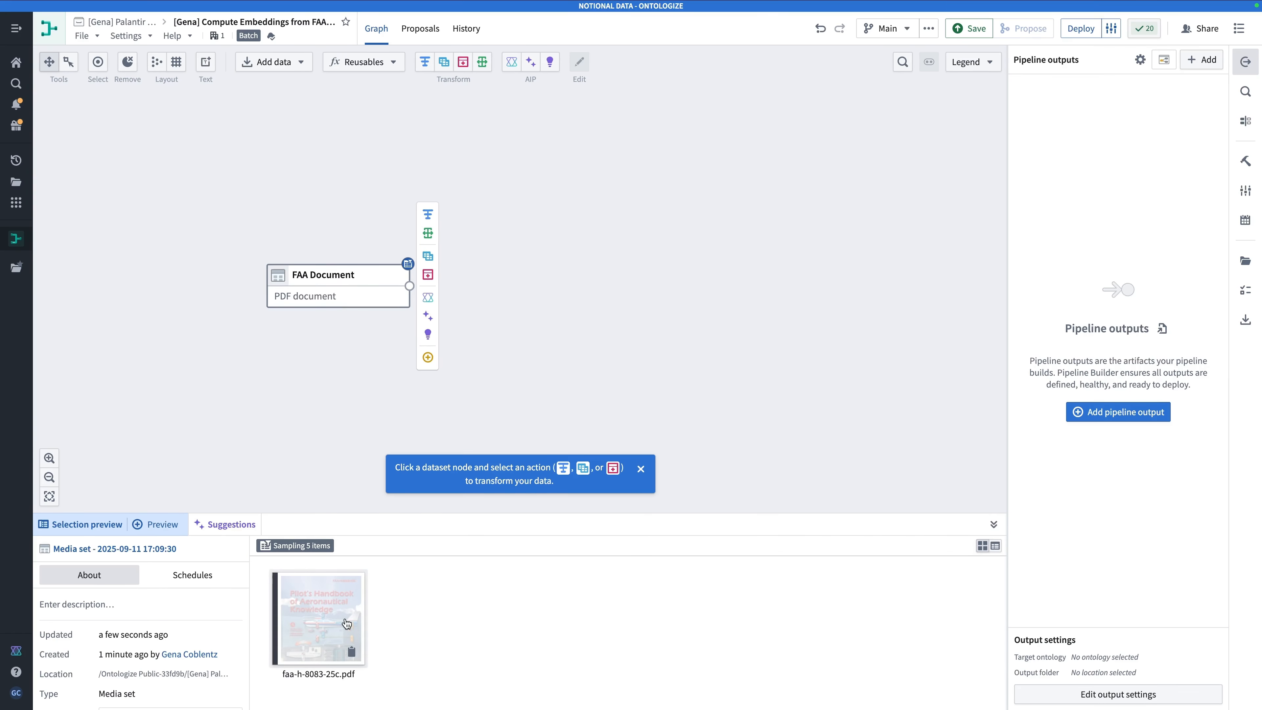
Examine the opening pages of faa-h-8083-25c.pdf, including its preface, table of contents and first chapter, to see what the document contains
{"action": "left_click", "coordinate": [326, 599]}
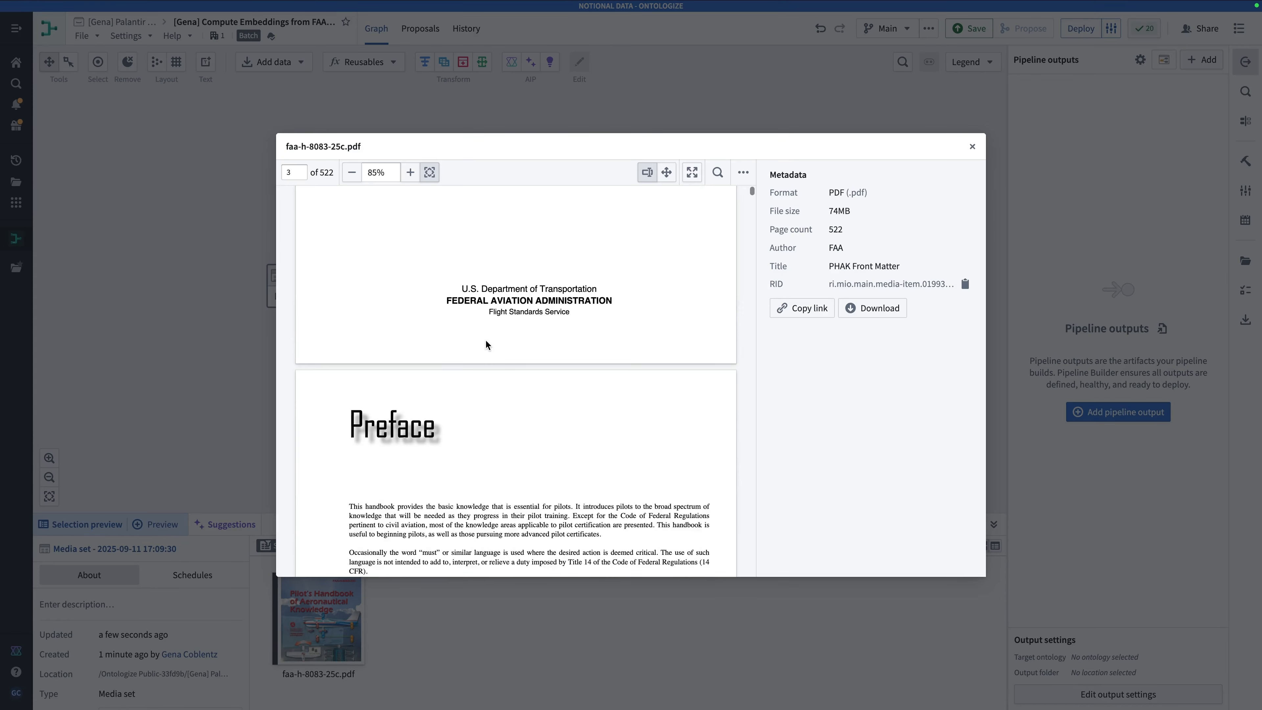
{"action": "scroll", "coordinate": [485, 339], "scroll_direction": "down", "scroll_amount": 15}
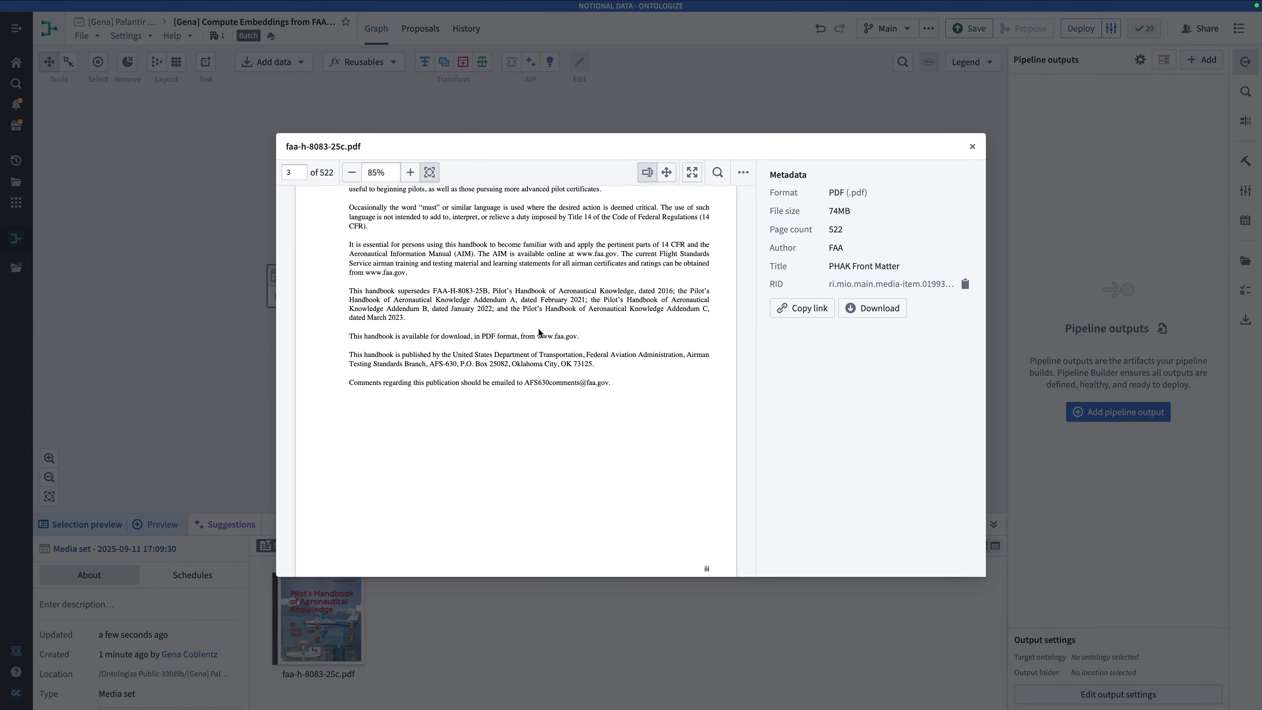
{"action": "left_click_drag", "start_coordinate": [416, 290], "coordinate": [639, 391]}
{"action": "scroll", "coordinate": [638, 391], "scroll_direction": "up", "scroll_amount": 1}
{"action": "scroll", "coordinate": [637, 391], "scroll_direction": "up", "scroll_amount": 3}
{"action": "left_click_drag", "start_coordinate": [349, 291], "coordinate": [629, 432]}
{"action": "scroll", "coordinate": [629, 433], "scroll_direction": "down", "scroll_amount": 15}
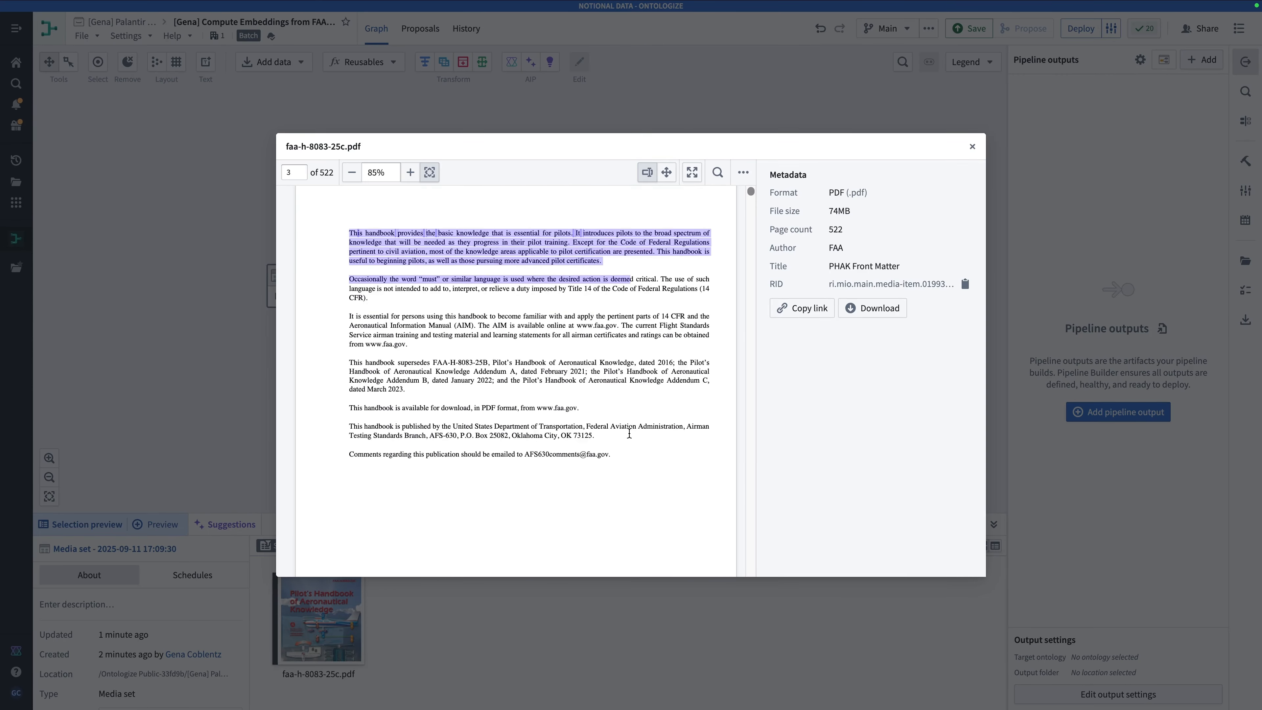
{"action": "scroll", "coordinate": [629, 437], "scroll_direction": "down", "scroll_amount": 20}
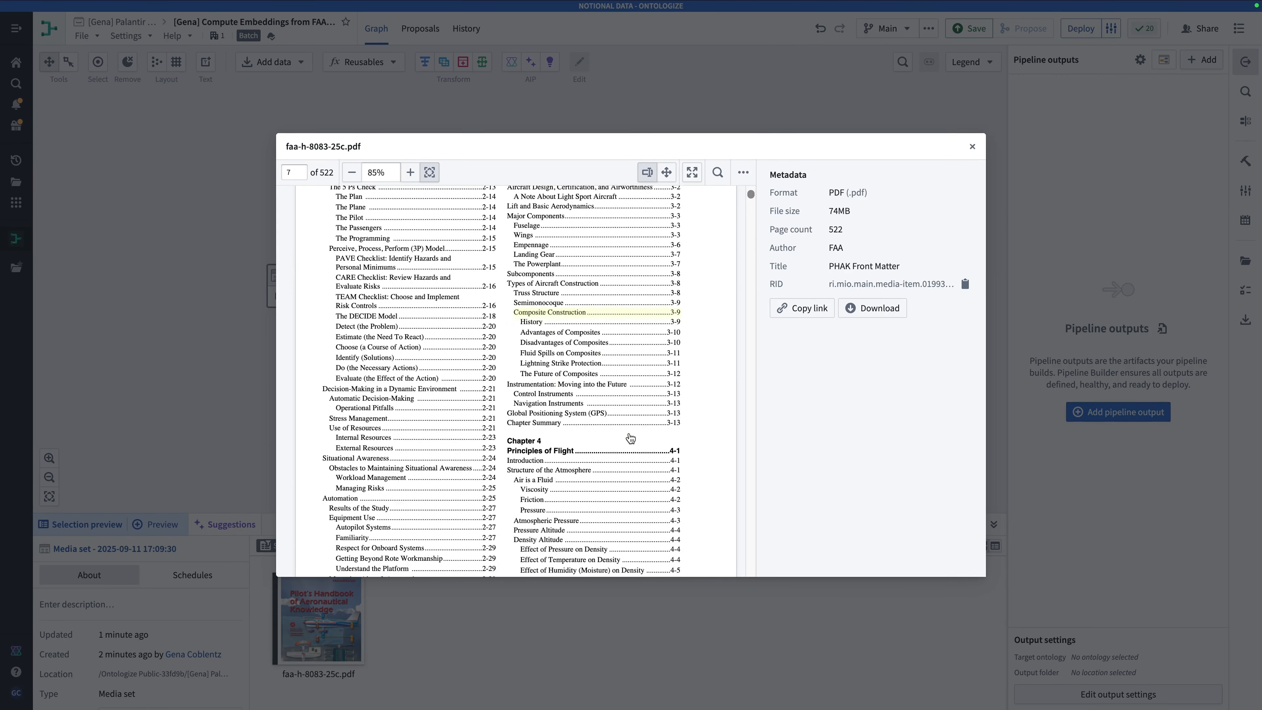
{"action": "scroll", "coordinate": [629, 437], "scroll_direction": "down", "scroll_amount": 8}
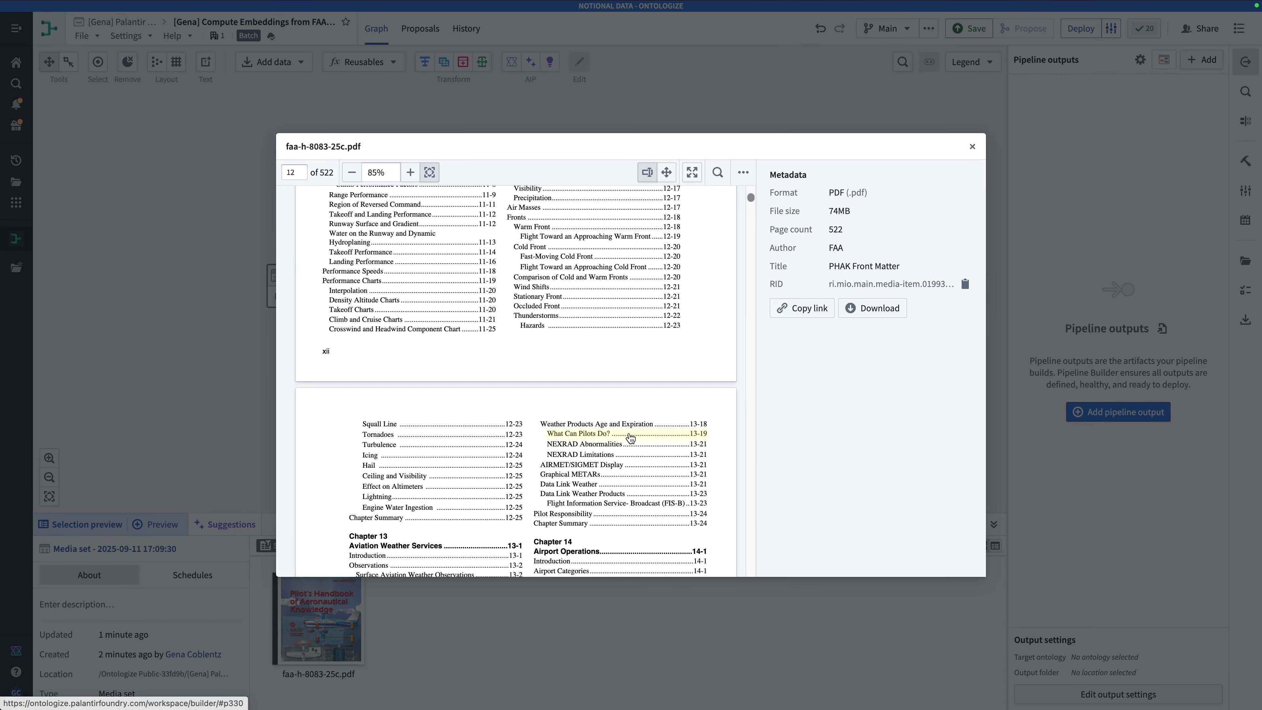
{"action": "scroll", "coordinate": [630, 437], "scroll_direction": "down", "scroll_amount": 20}
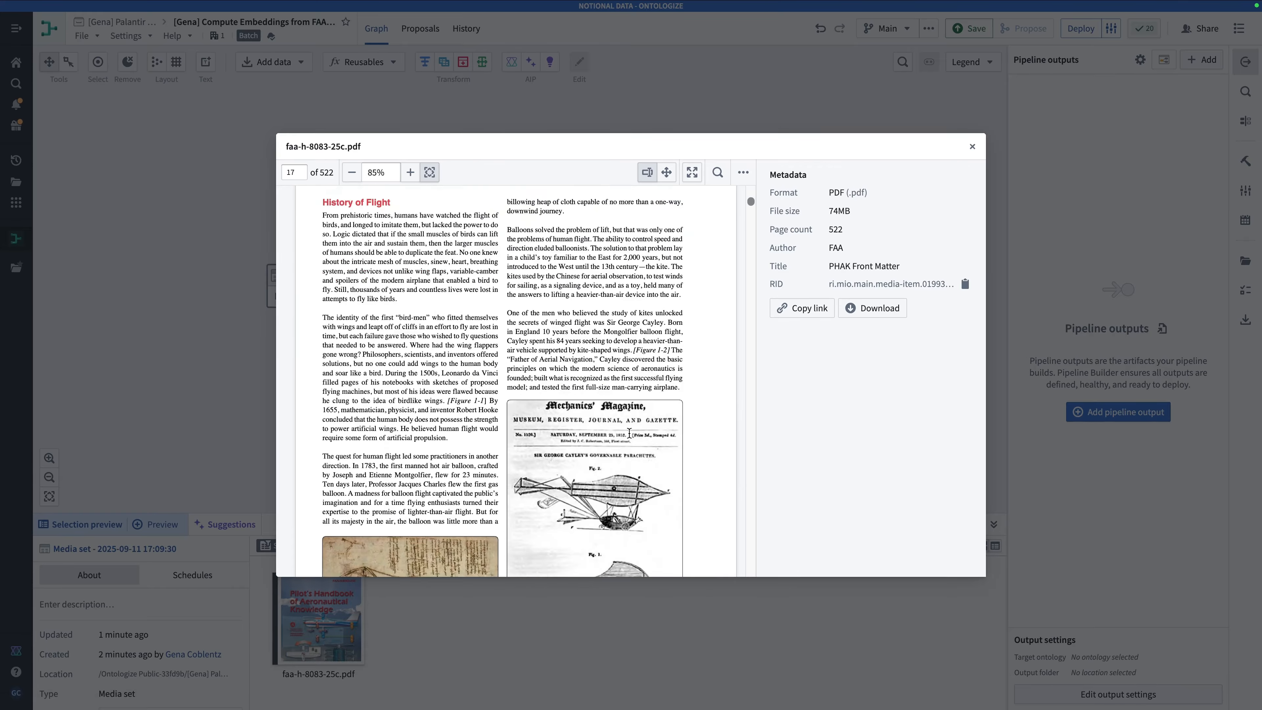
{"action": "scroll", "coordinate": [629, 437], "scroll_direction": "down", "scroll_amount": 15}
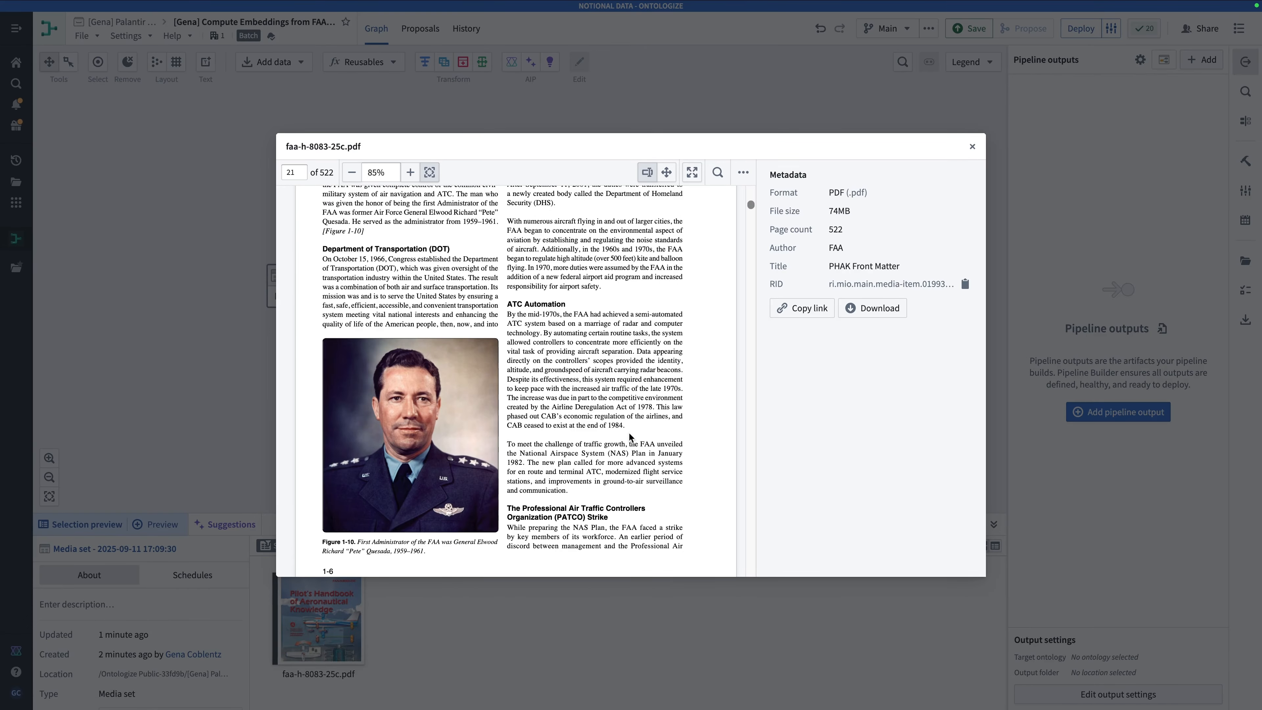
{"action": "scroll", "coordinate": [628, 436], "scroll_direction": "down", "scroll_amount": 20}
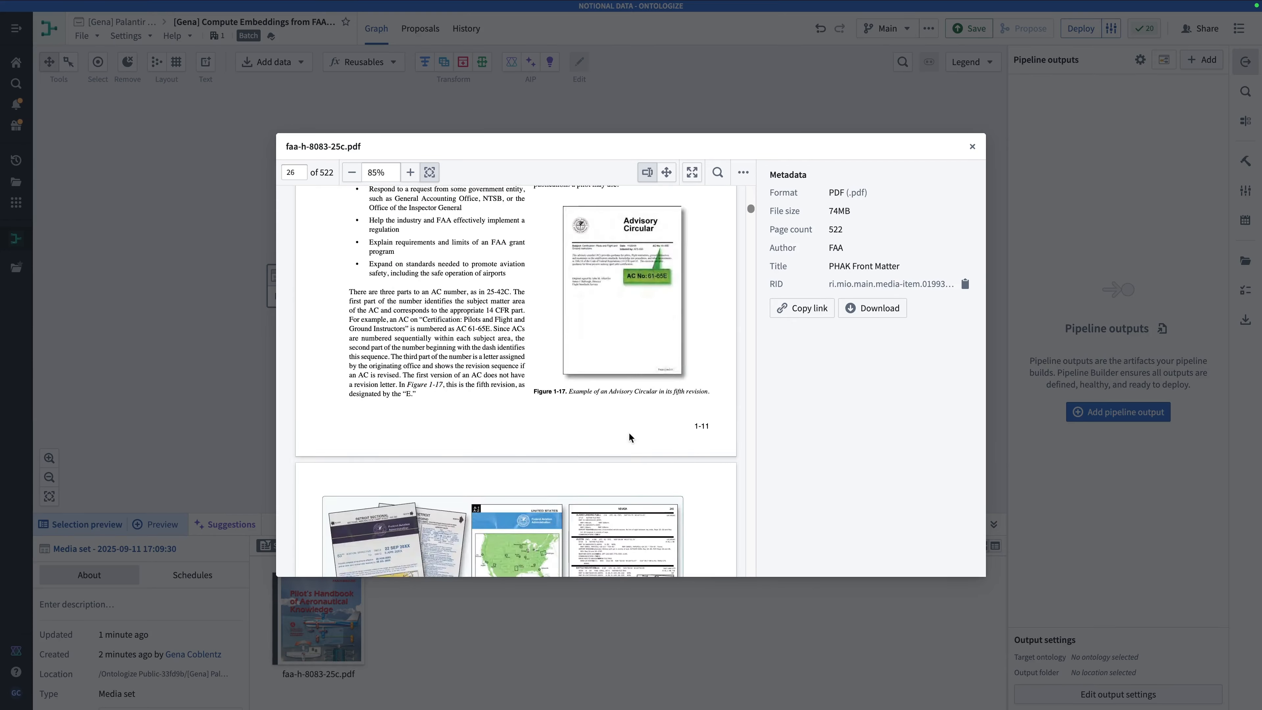
{"action": "scroll", "coordinate": [630, 438], "scroll_direction": "down", "scroll_amount": 10}
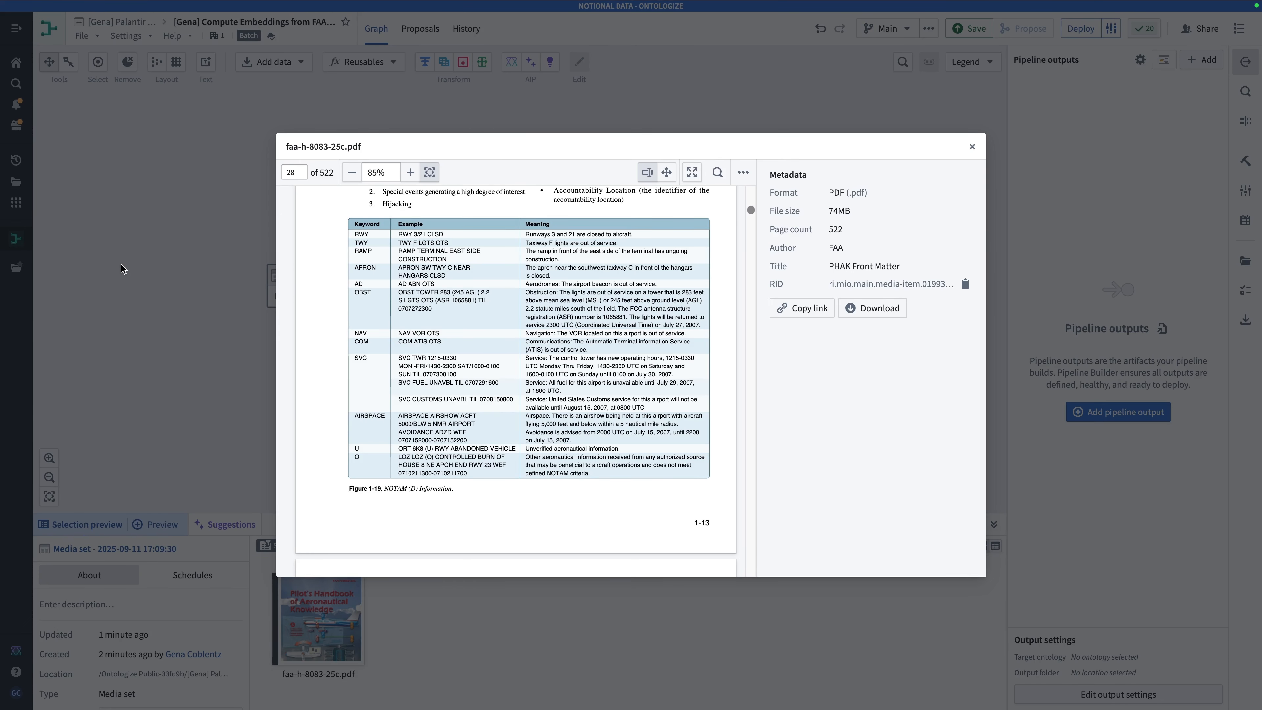
{"action": "left_click", "coordinate": [240, 250]}
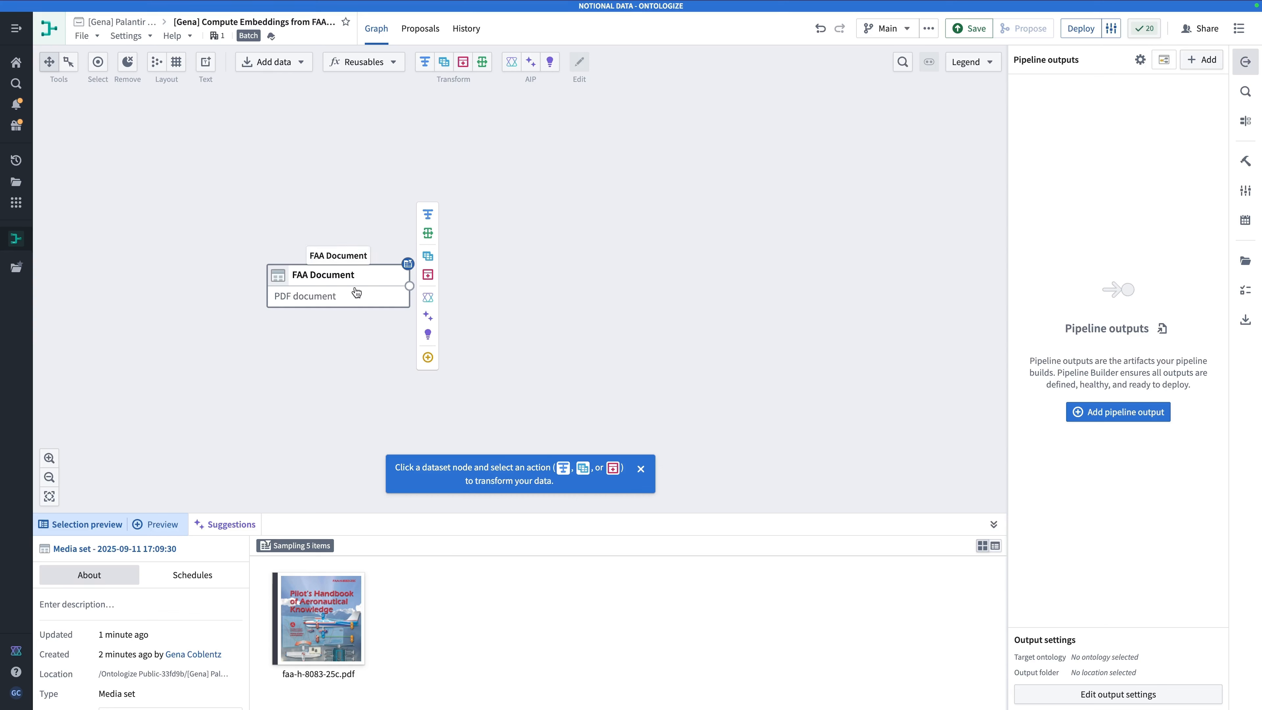
Add a transform to the FAA Document node and name it "Extract Text"
{"action": "left_click_drag", "start_coordinate": [357, 292], "coordinate": [335, 265]}
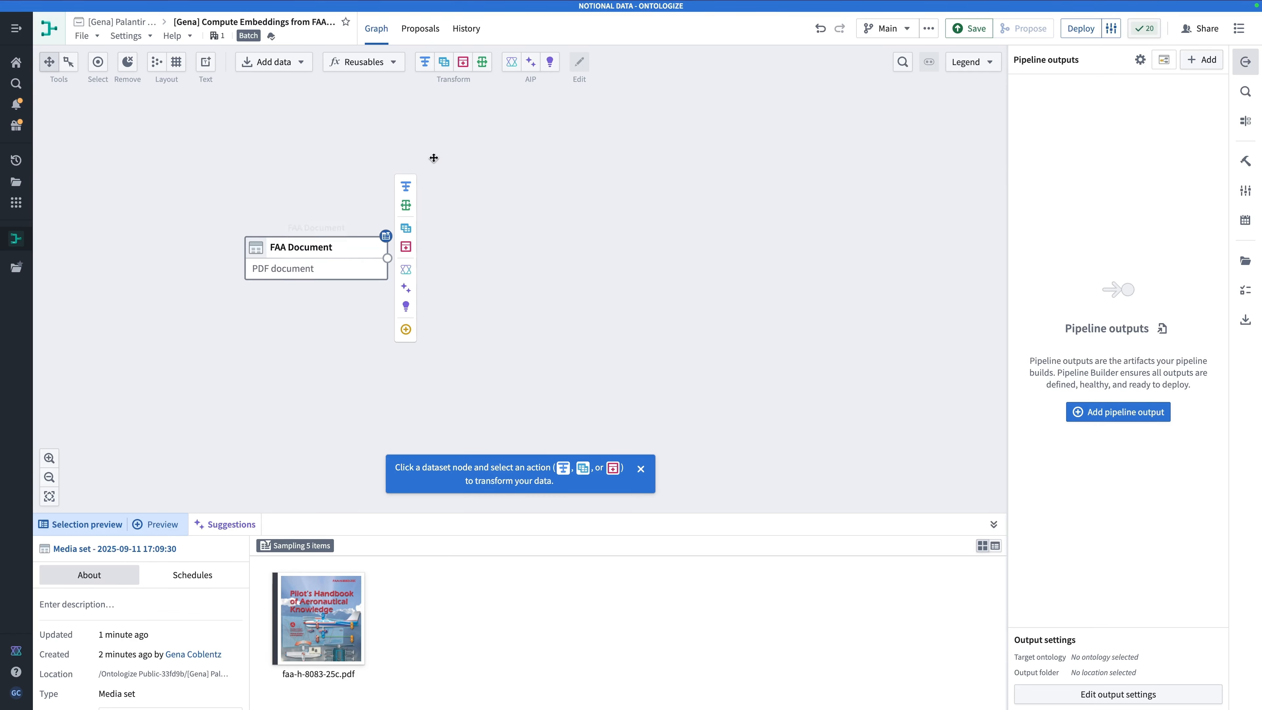
{"action": "mouse_move", "coordinate": [412, 186]}
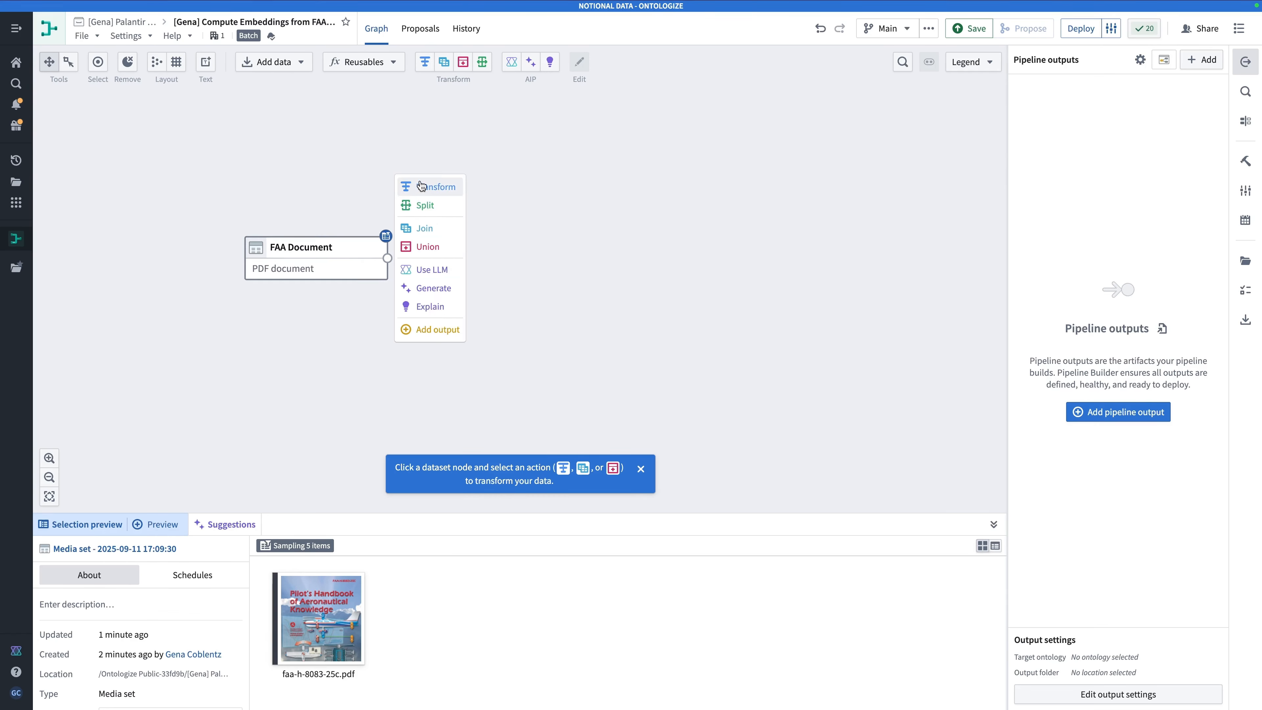
{"action": "left_click", "coordinate": [437, 188]}
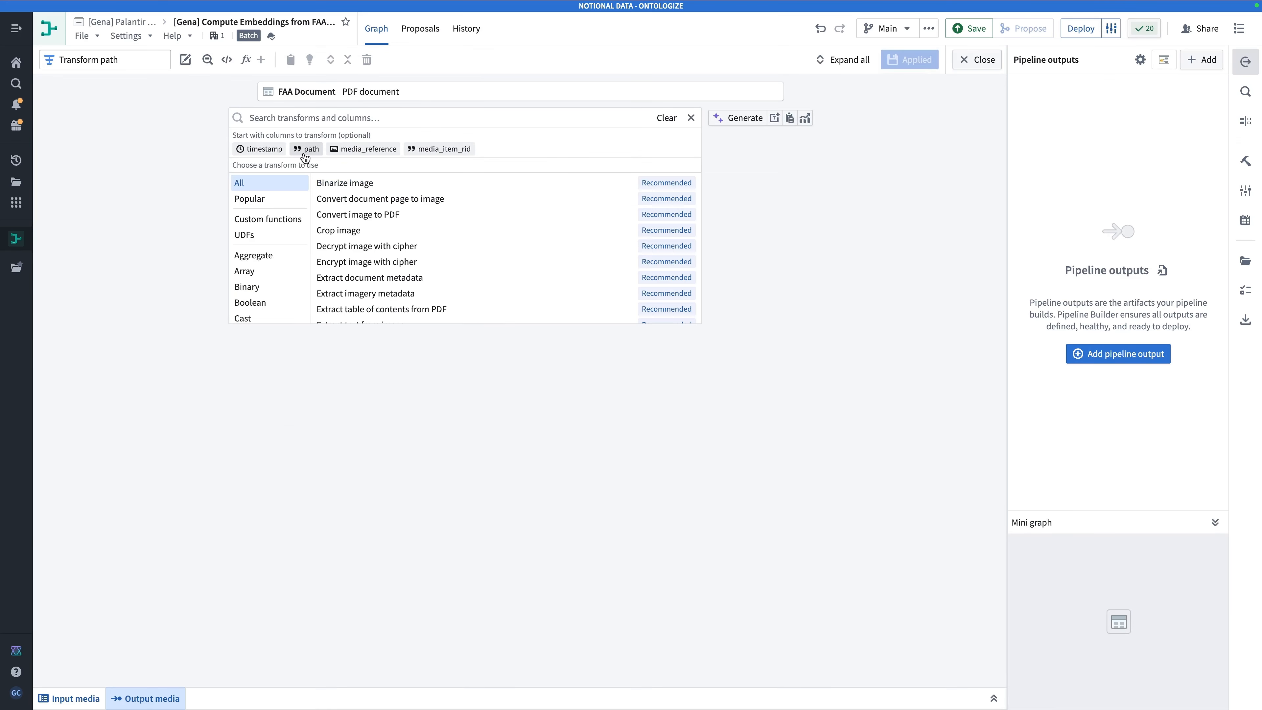
{"action": "triple_click", "coordinate": [104, 54]}
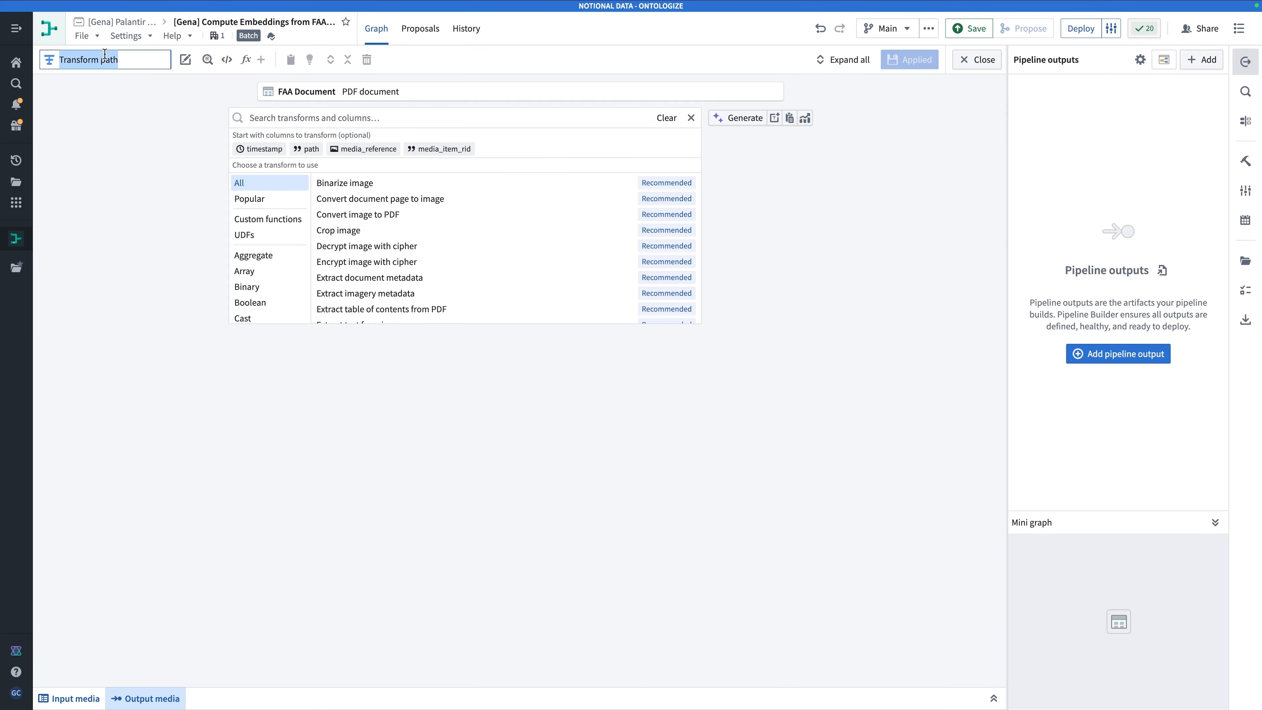
{"action": "type", "text": "Extract Text"}
Search the transforms for "pdf" and add the Extract text from PDF transform to the path
{"action": "left_click", "coordinate": [313, 115]}
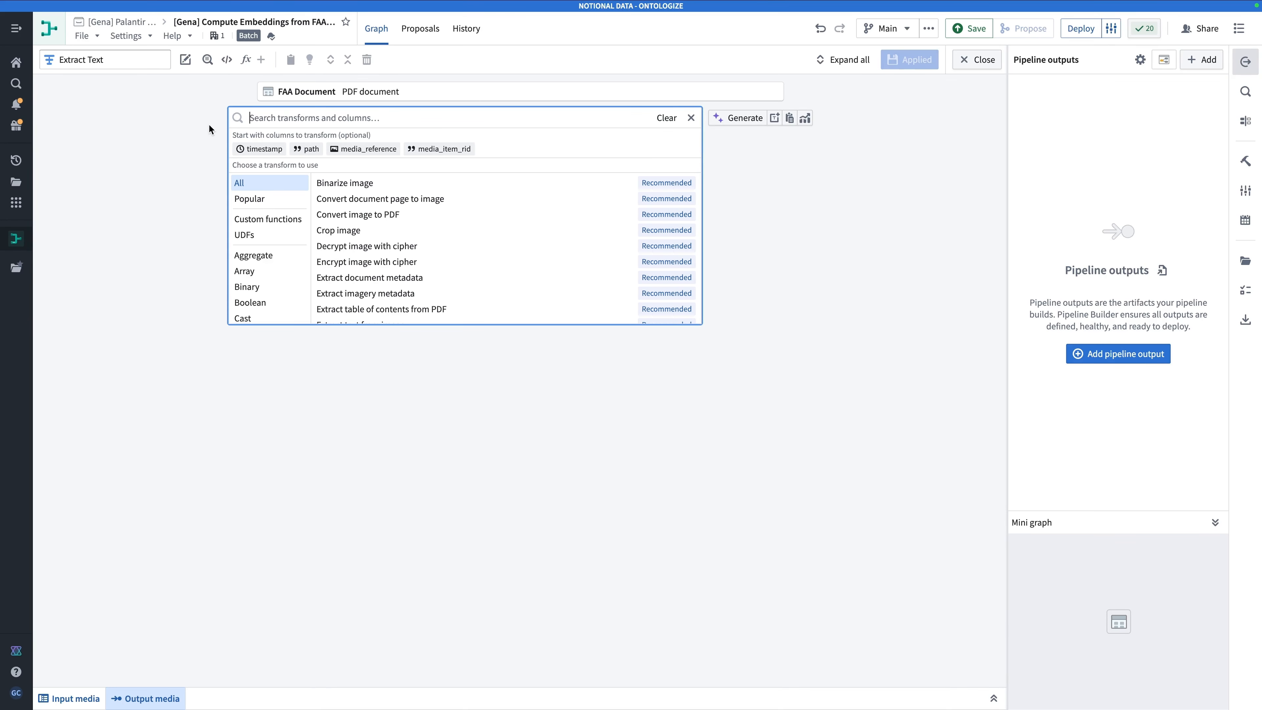
{"action": "type", "text": "pdf"}
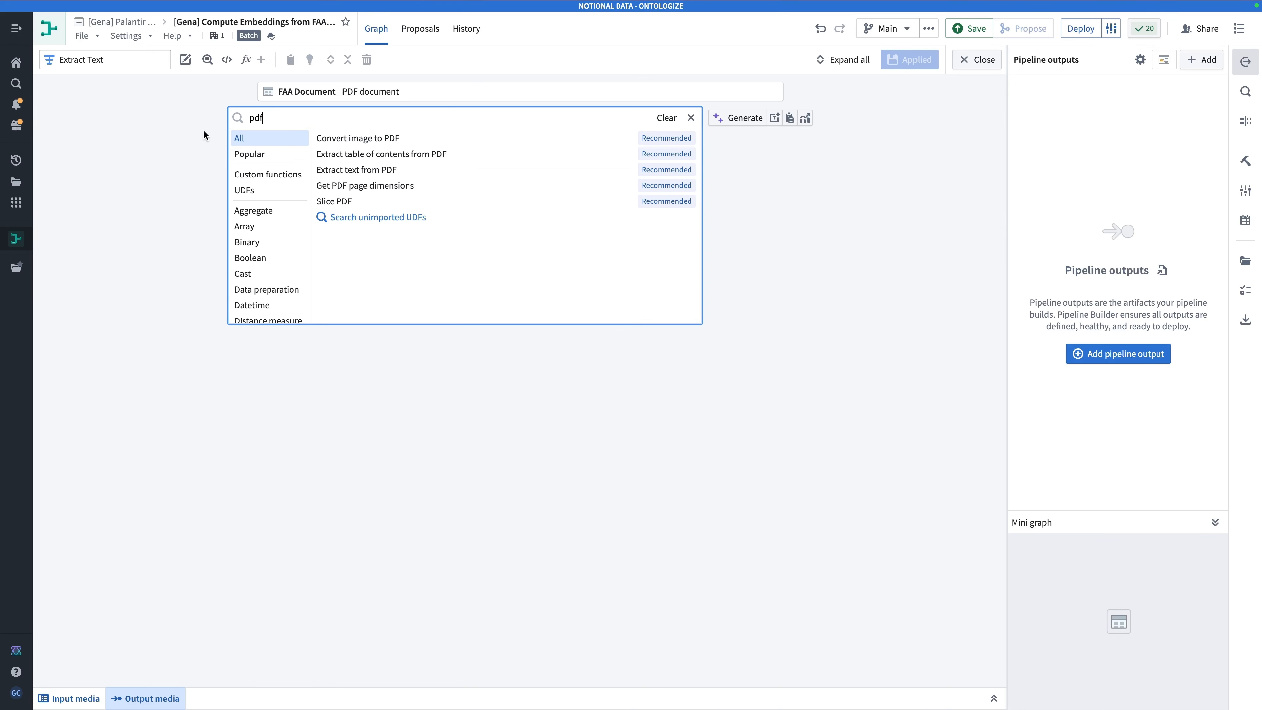
{"action": "mouse_move", "coordinate": [416, 172]}
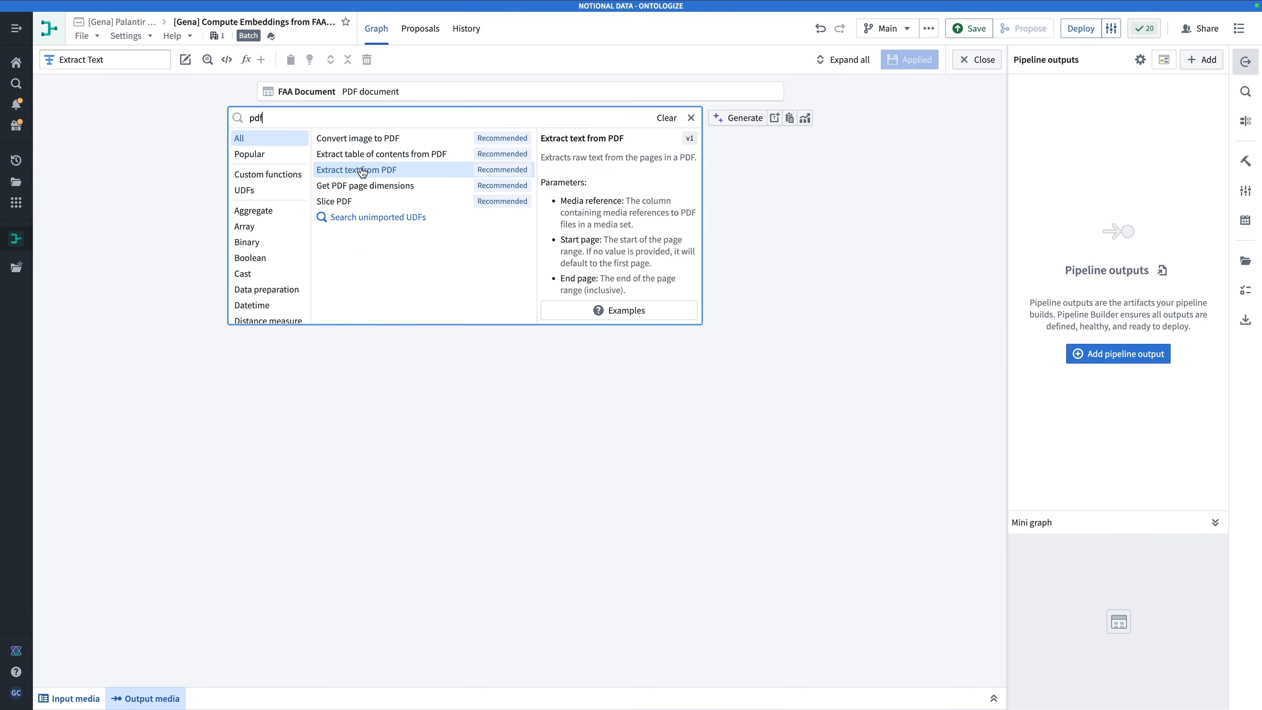
{"action": "left_click", "coordinate": [391, 172]}
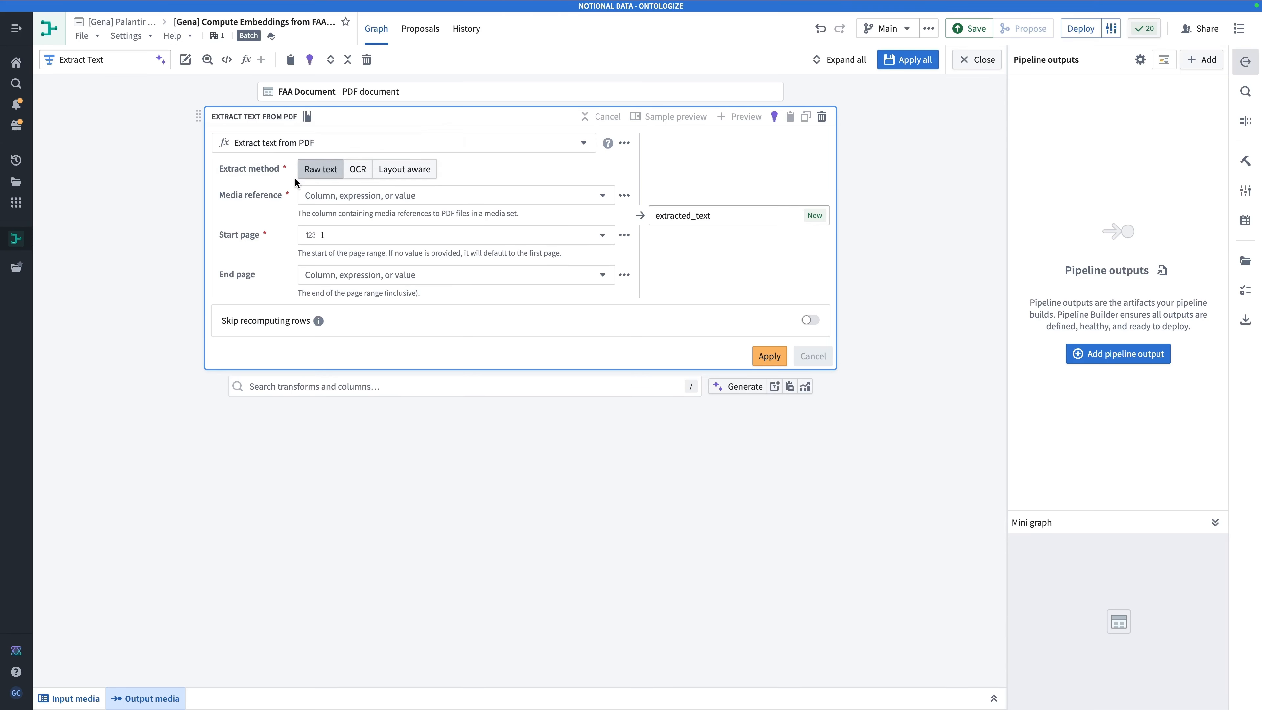
Set the media reference of the Extract text from PDF transform to the media_reference column
{"action": "left_click", "coordinate": [70, 698]}
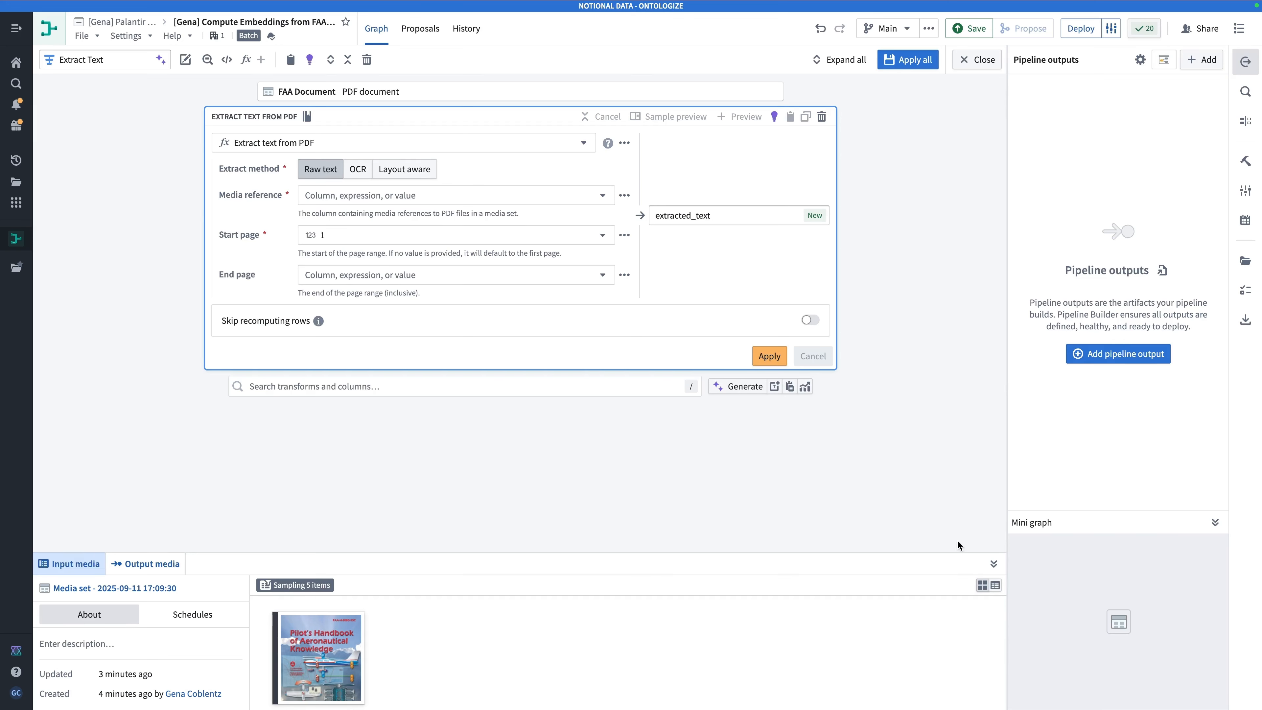
{"action": "left_click", "coordinate": [994, 564]}
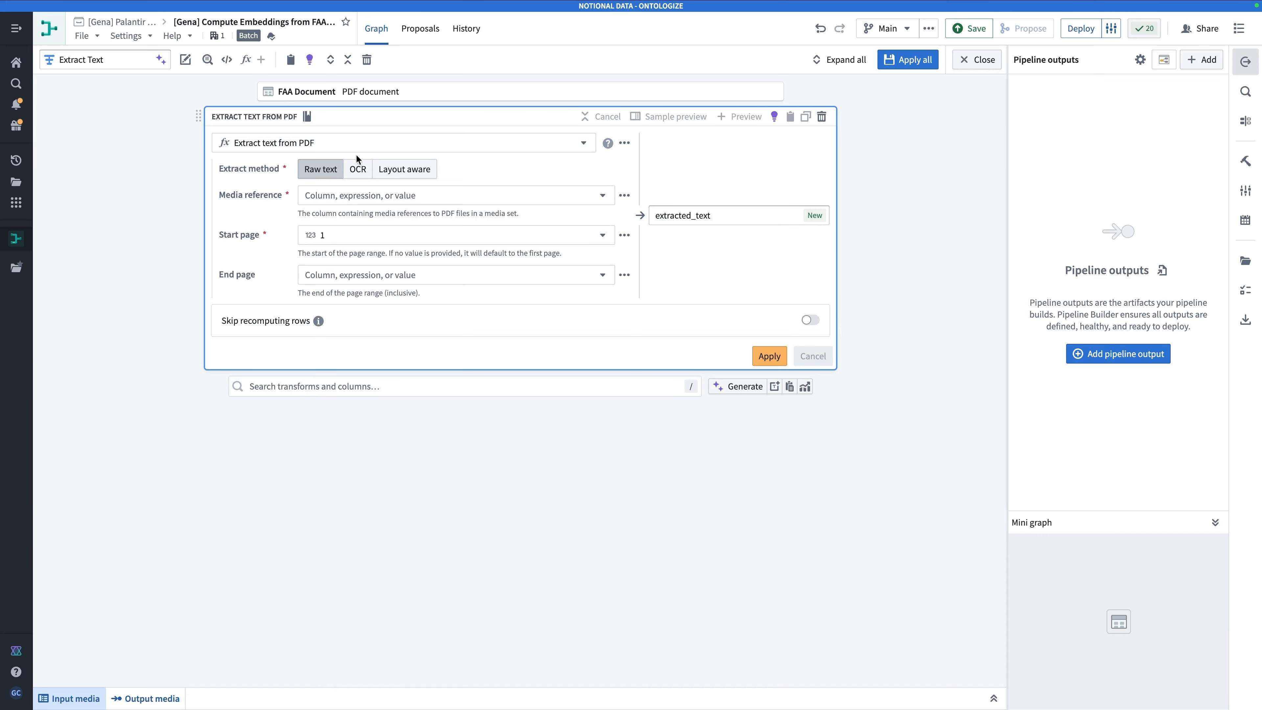
{"action": "left_click", "coordinate": [348, 195]}
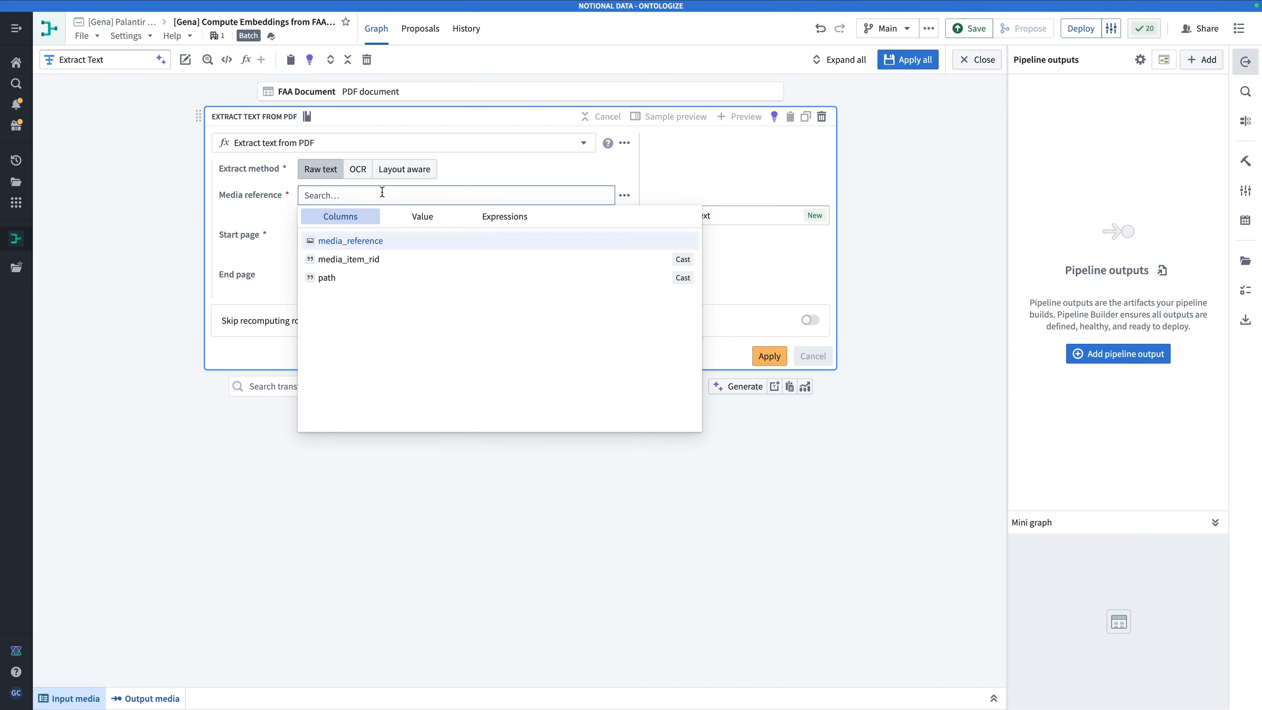
{"action": "left_click", "coordinate": [537, 166]}
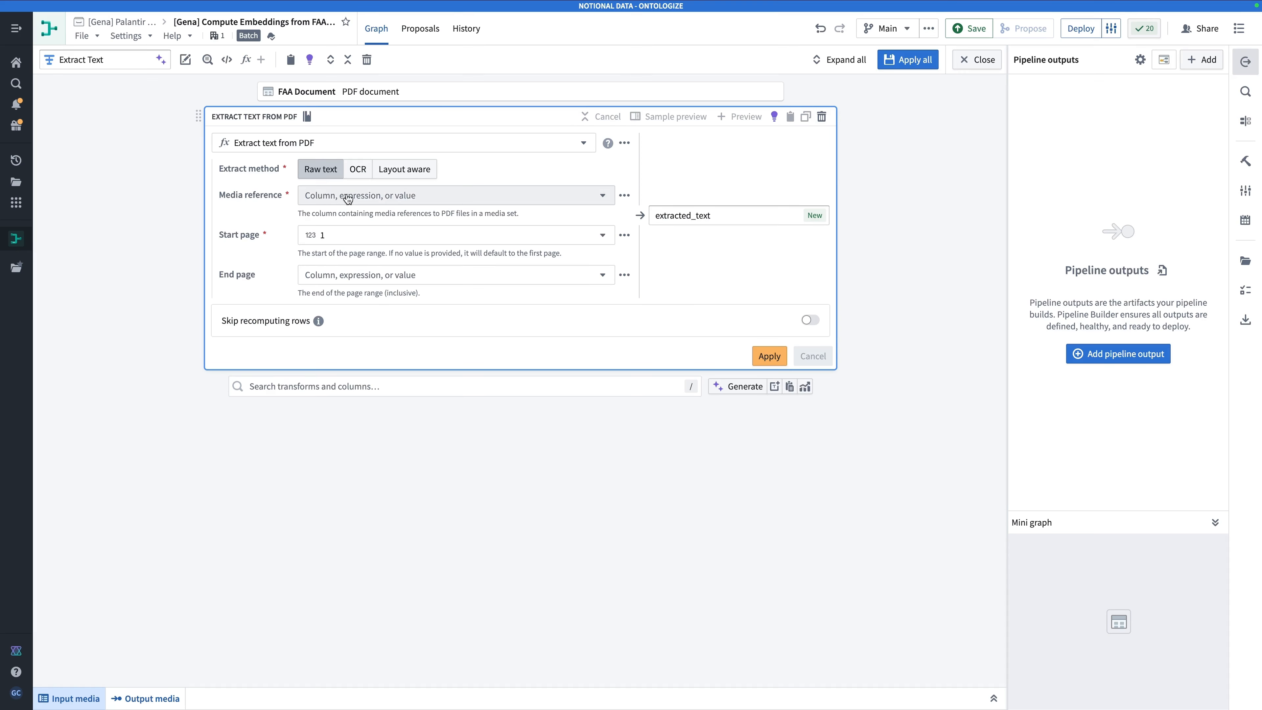
{"action": "left_click", "coordinate": [381, 202]}
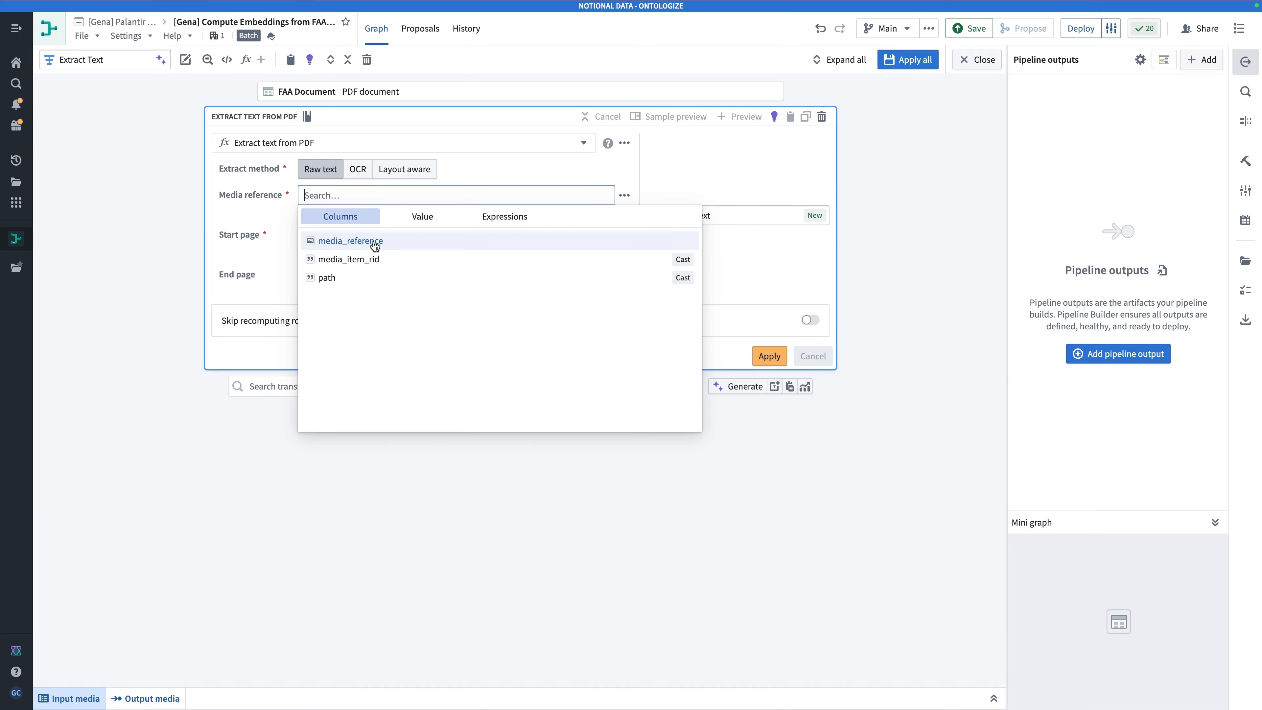
{"action": "left_click", "coordinate": [375, 243]}
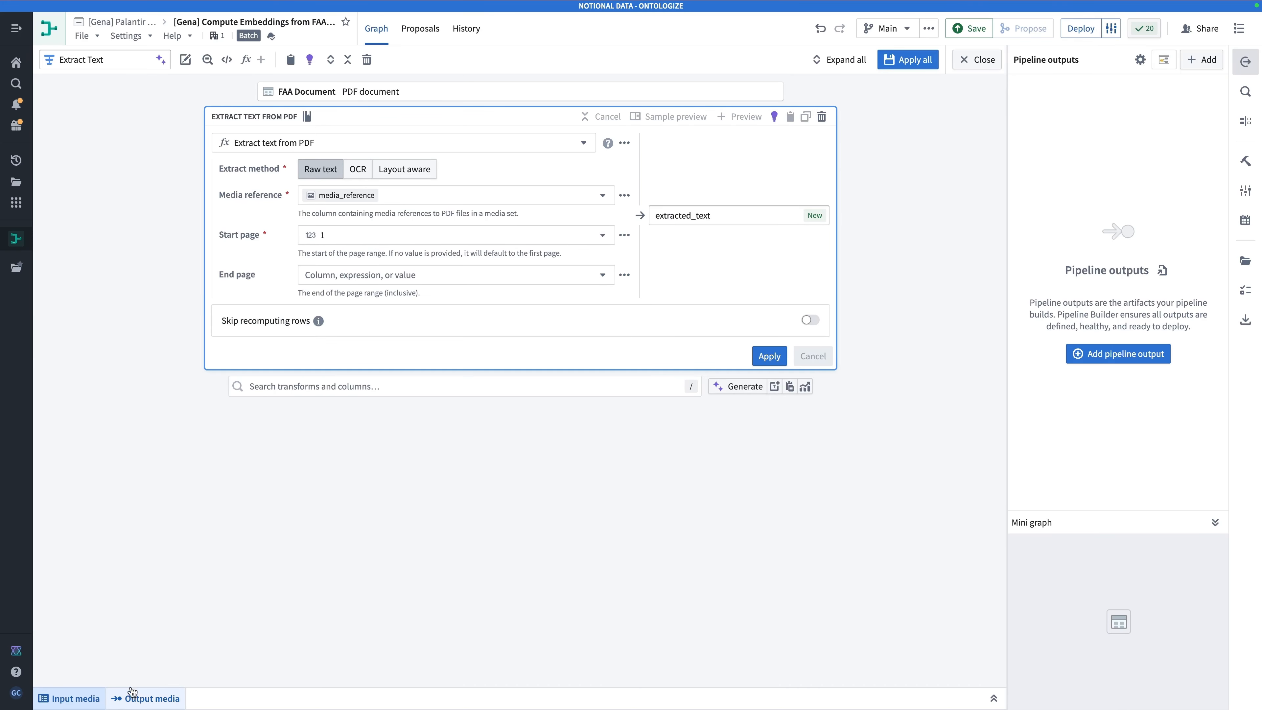
Look through the front matter of faa-h-8083-25c.pdf to find the page where the first chapter starts
{"action": "left_click", "coordinate": [143, 696]}
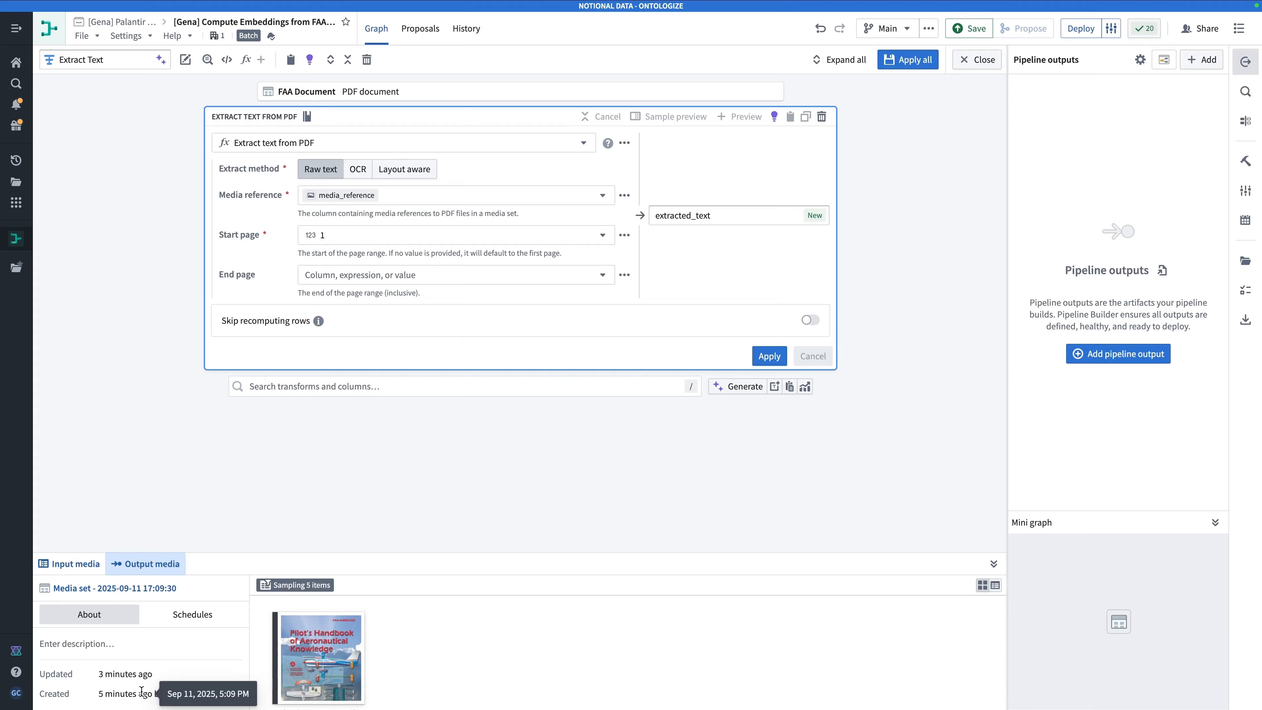
{"action": "left_click", "coordinate": [299, 665]}
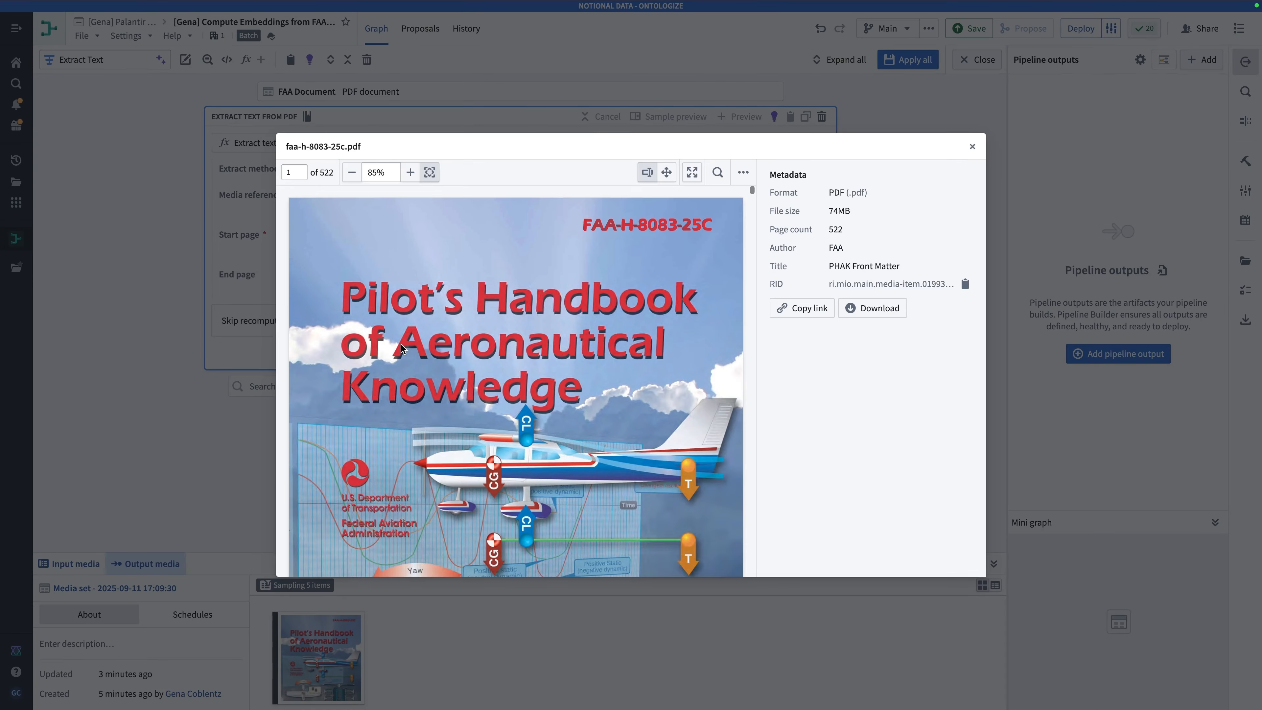
{"action": "scroll", "coordinate": [402, 345], "scroll_direction": "down", "scroll_amount": 20}
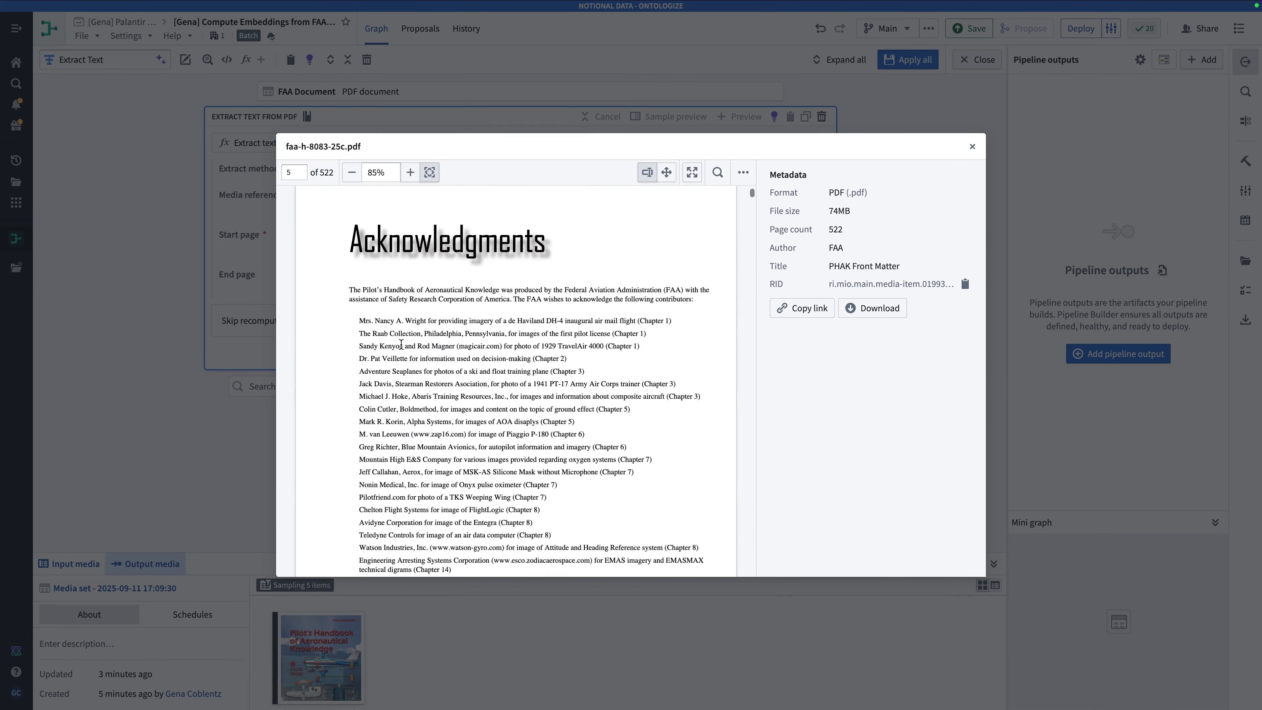
{"action": "scroll", "coordinate": [402, 350], "scroll_direction": "down", "scroll_amount": 20}
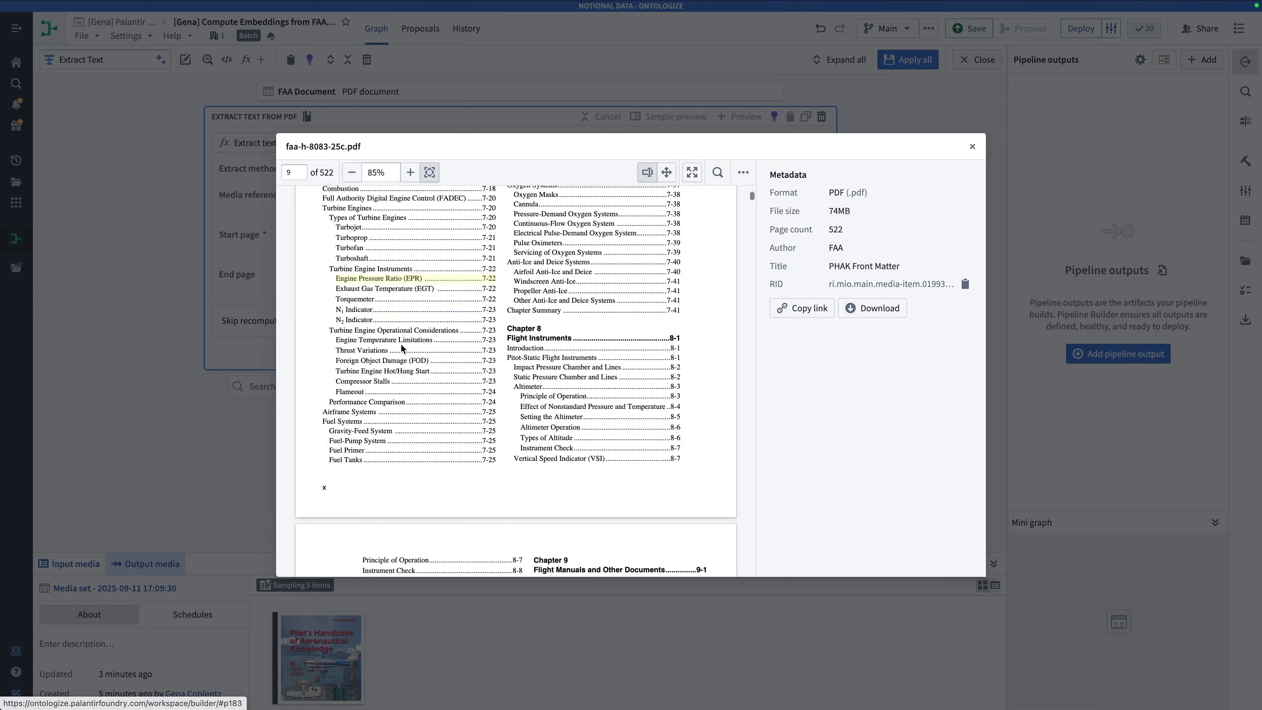
{"action": "scroll", "coordinate": [401, 350], "scroll_direction": "down", "scroll_amount": 20}
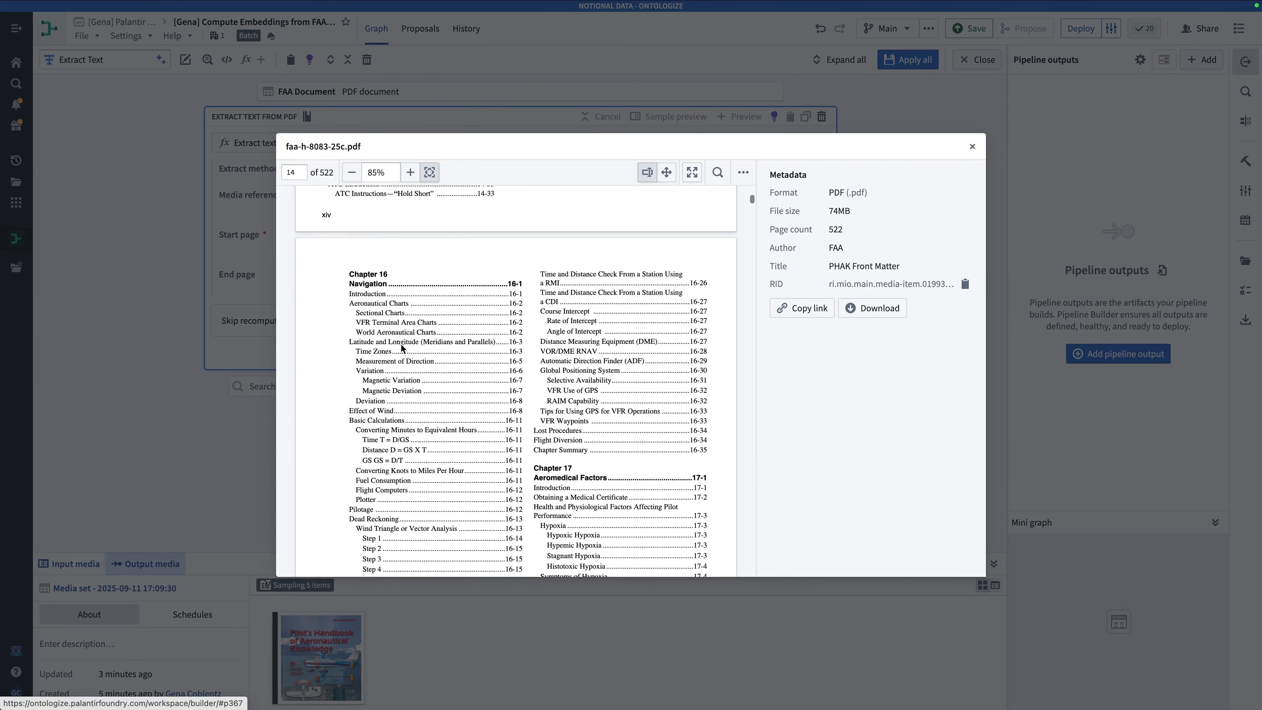
{"action": "scroll", "coordinate": [401, 344], "scroll_direction": "down", "scroll_amount": 10}
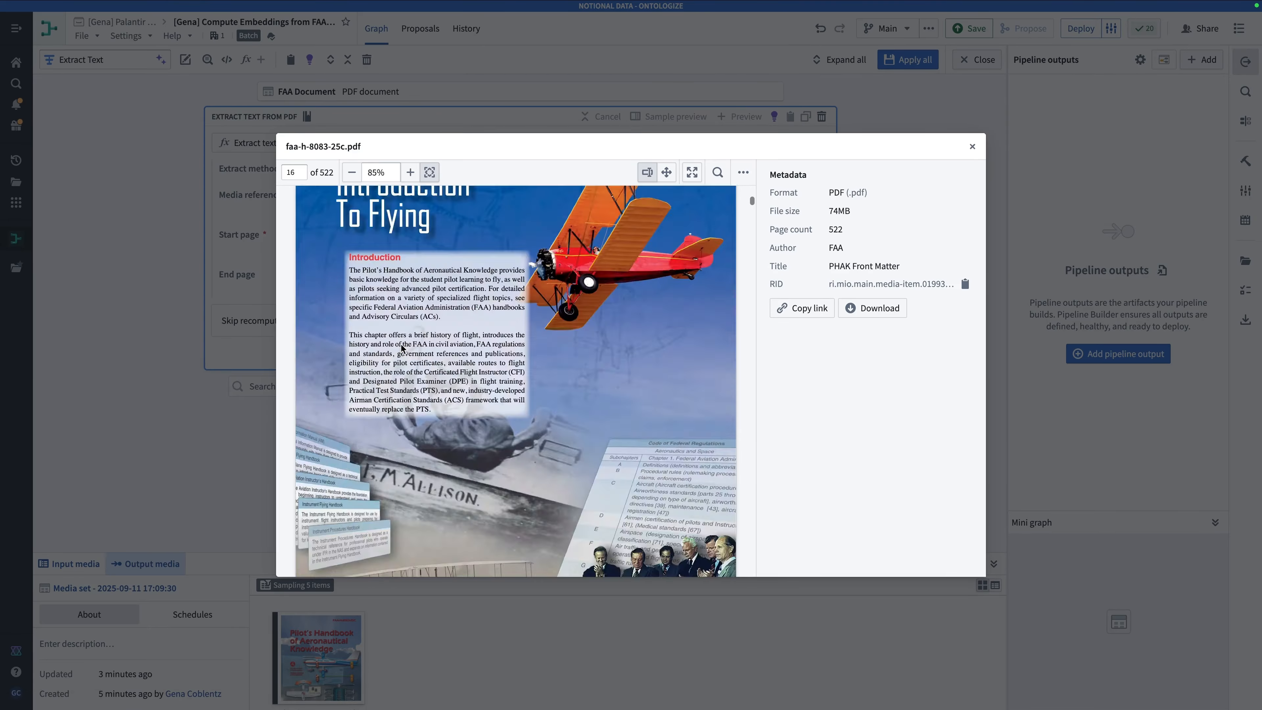
{"action": "scroll", "coordinate": [401, 344], "scroll_direction": "up", "scroll_amount": 3}
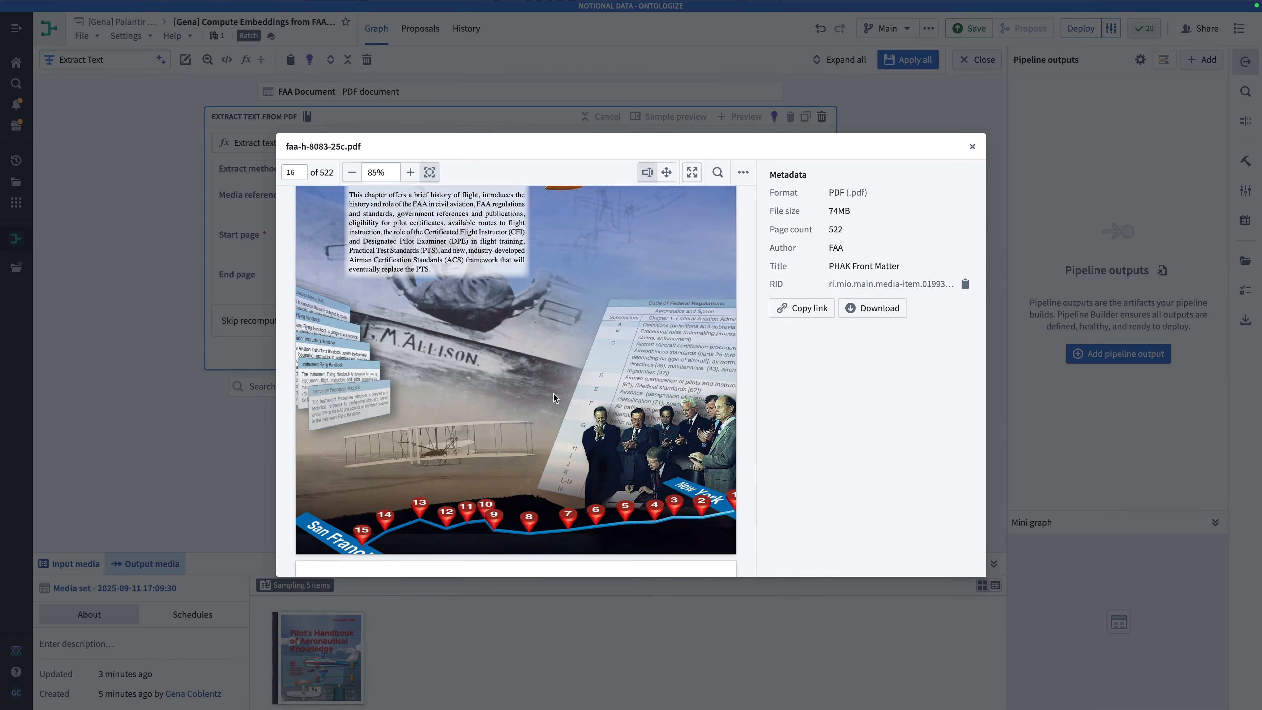
Look through the end of faa-h-8083-25c.pdf to find the page where the index begins, and close the document
{"action": "scroll", "coordinate": [588, 419], "scroll_direction": "down", "scroll_amount": 20}
{"action": "scroll", "coordinate": [588, 419], "scroll_direction": "down", "scroll_amount": 20}
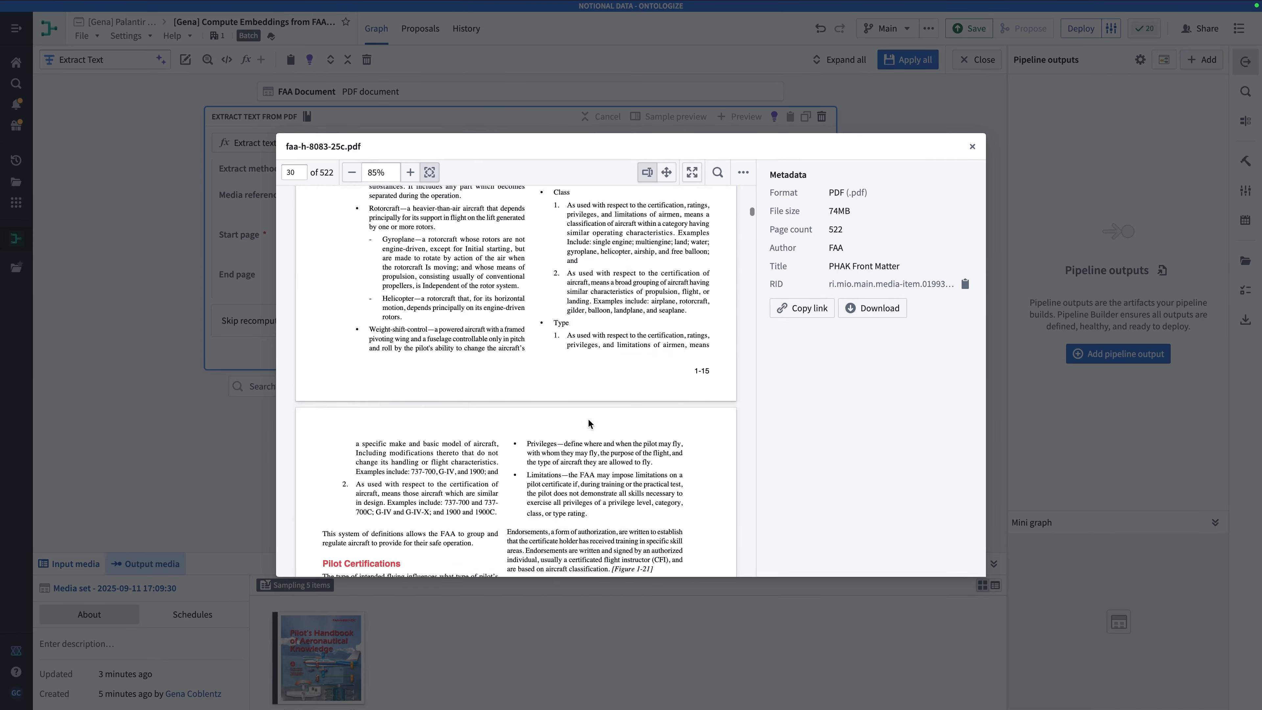
{"action": "left_click_drag", "start_coordinate": [752, 551], "coordinate": [748, 572]}
{"action": "scroll", "coordinate": [599, 419], "scroll_direction": "up", "scroll_amount": 20}
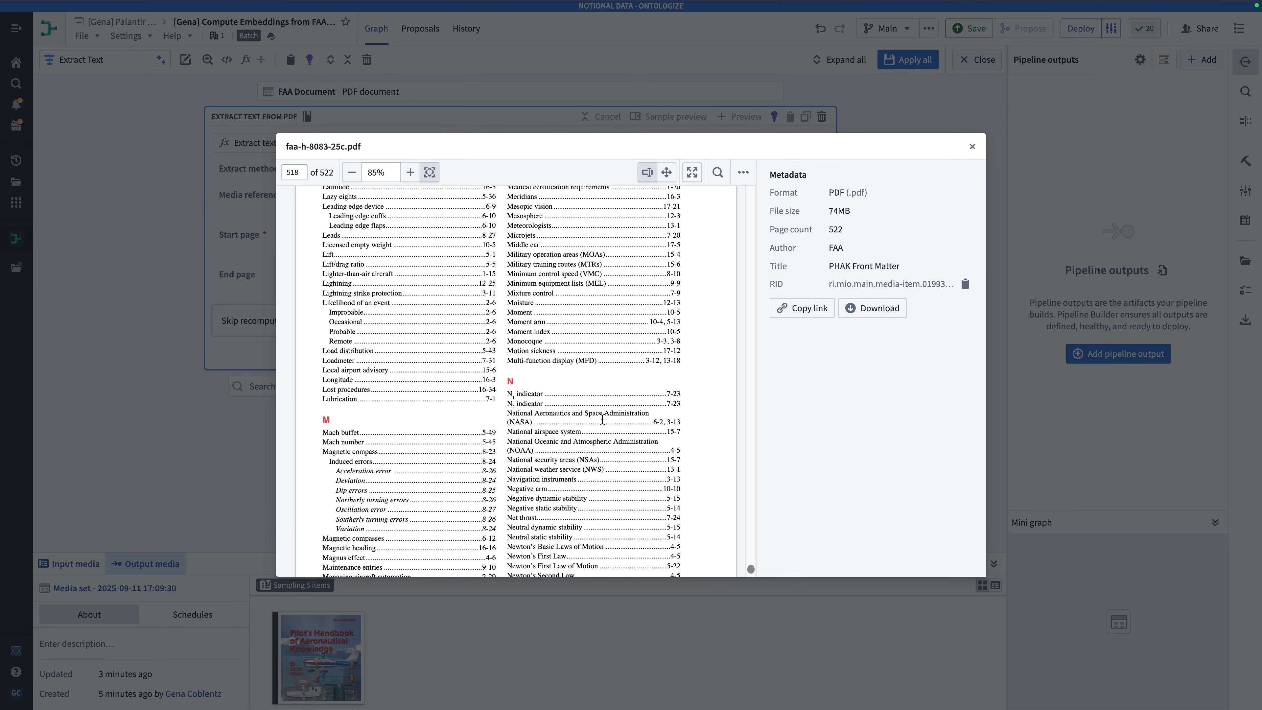
{"action": "scroll", "coordinate": [587, 419], "scroll_direction": "down", "scroll_amount": 7}
{"action": "scroll", "coordinate": [586, 419], "scroll_direction": "down", "scroll_amount": 5}
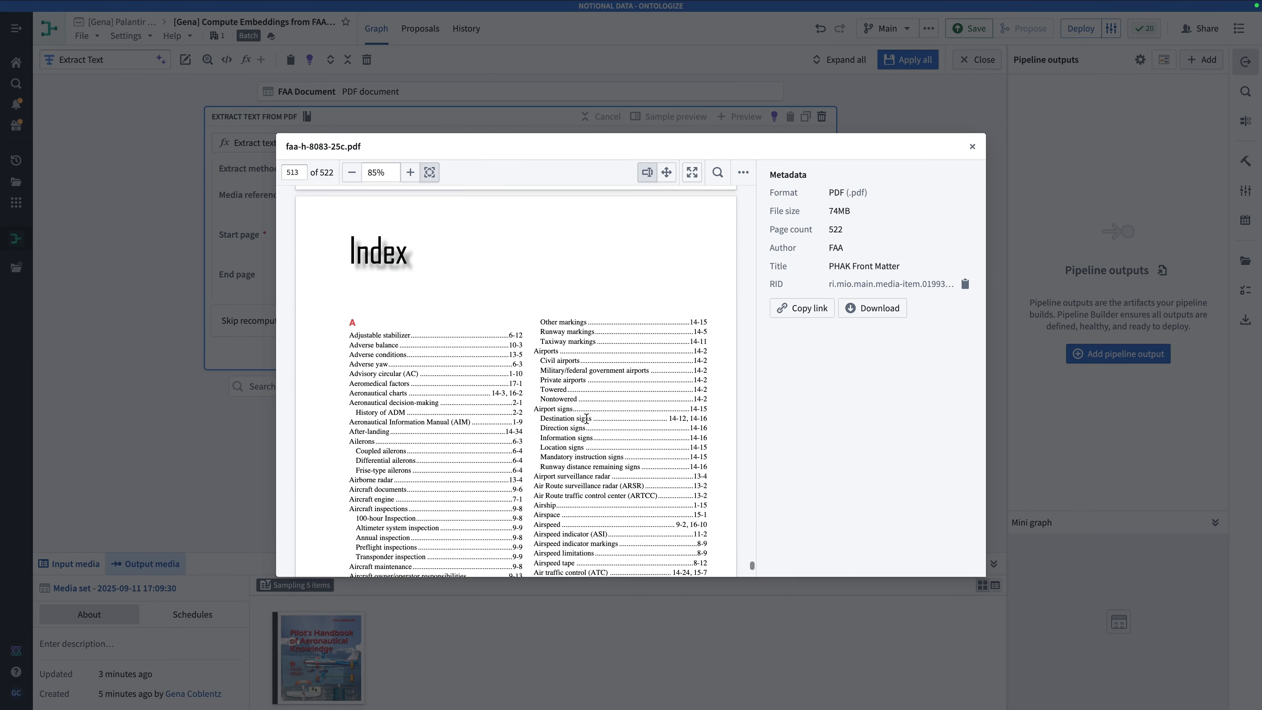
{"action": "scroll", "coordinate": [586, 419], "scroll_direction": "up", "scroll_amount": 2}
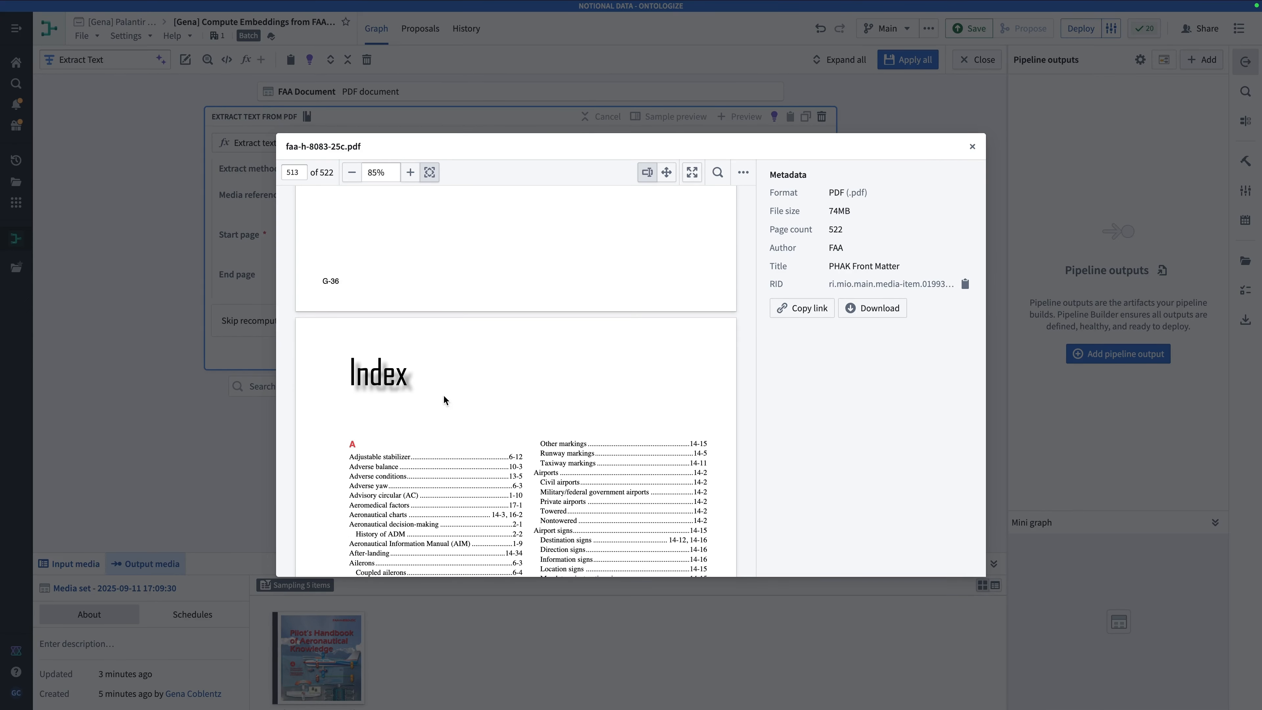
{"action": "left_click", "coordinate": [159, 337]}
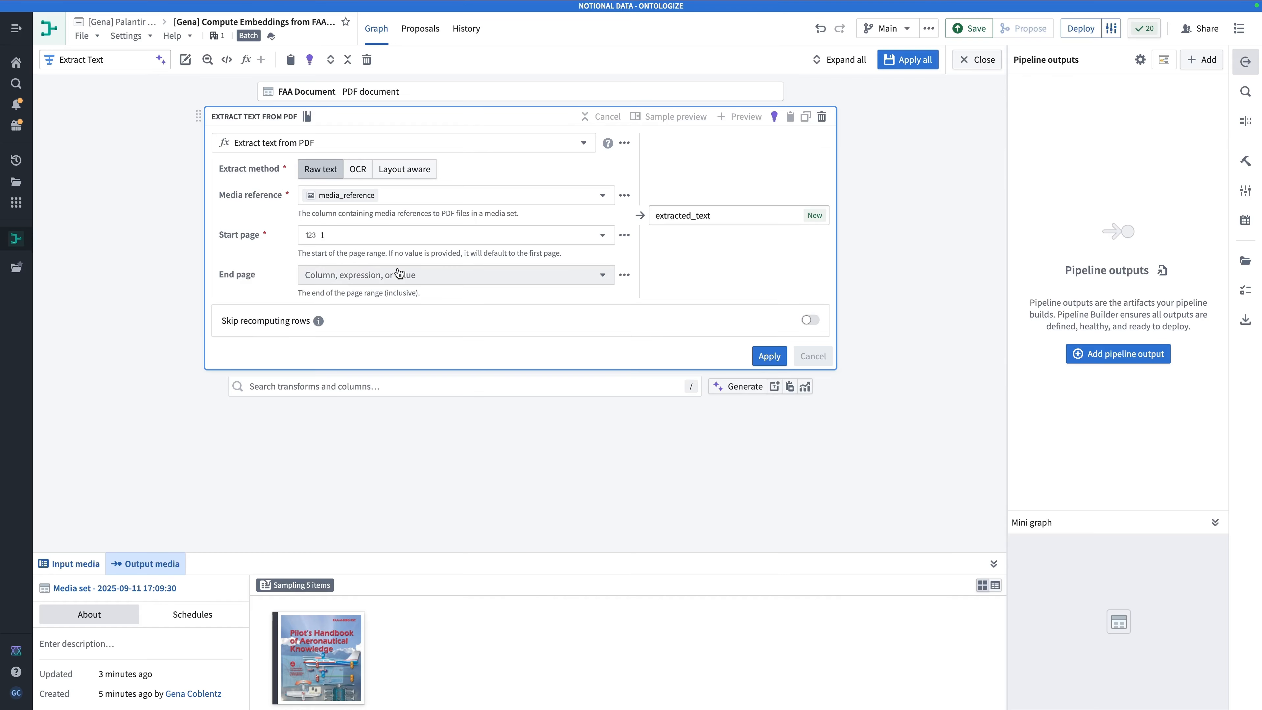
Limit the PDF text extraction to pages 16 through 513 and enable skipping of row recomputation
{"action": "left_click", "coordinate": [310, 239]}
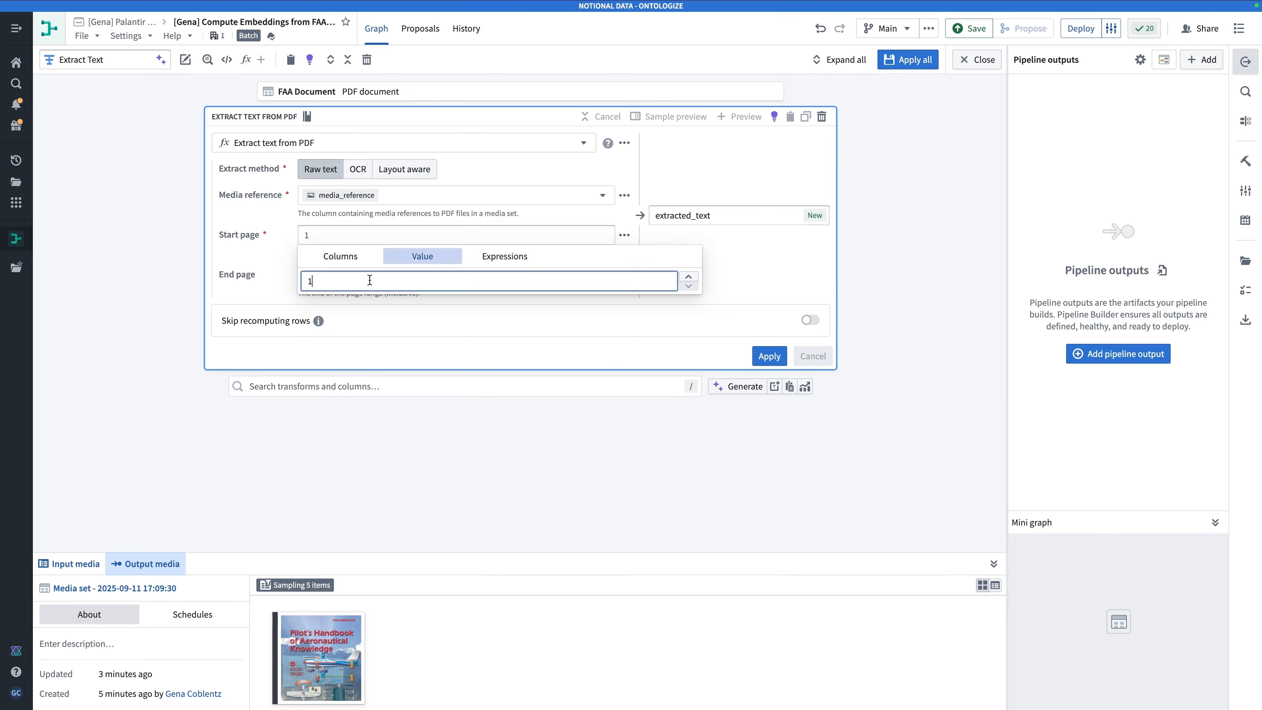
{"action": "type", "text": "16"}
{"action": "key", "text": "Return"}
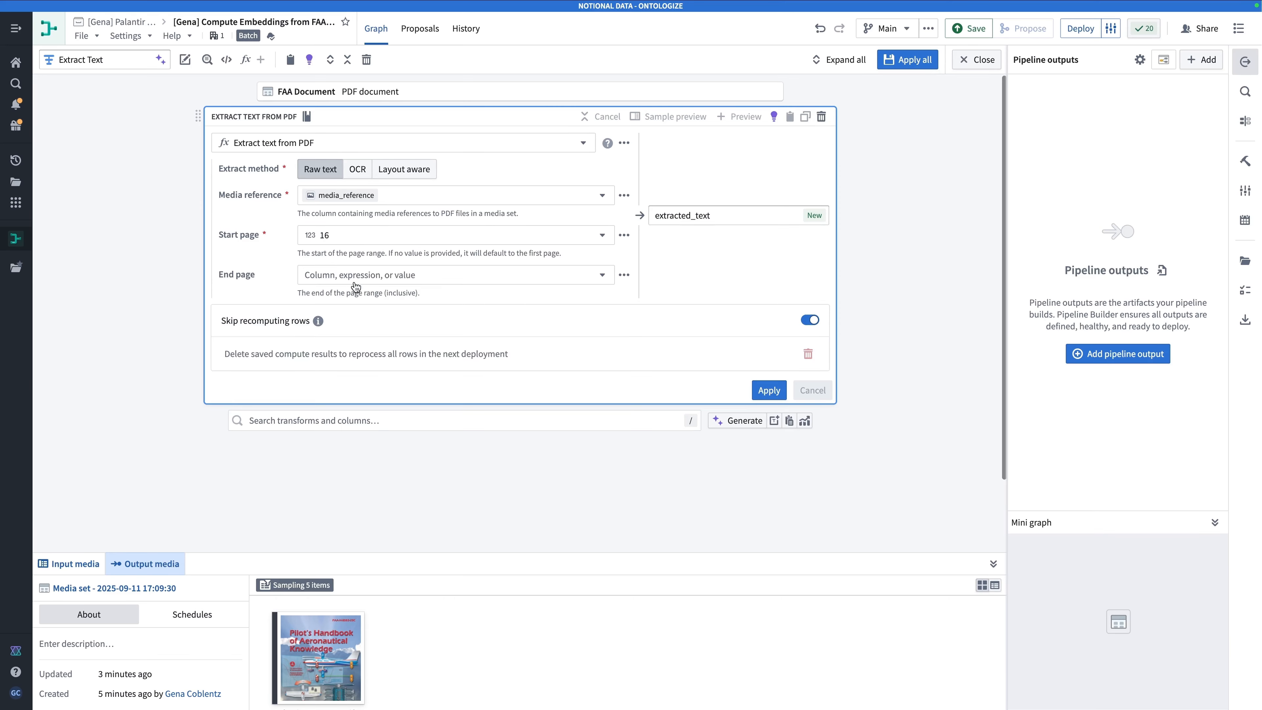
{"action": "left_click", "coordinate": [366, 273]}
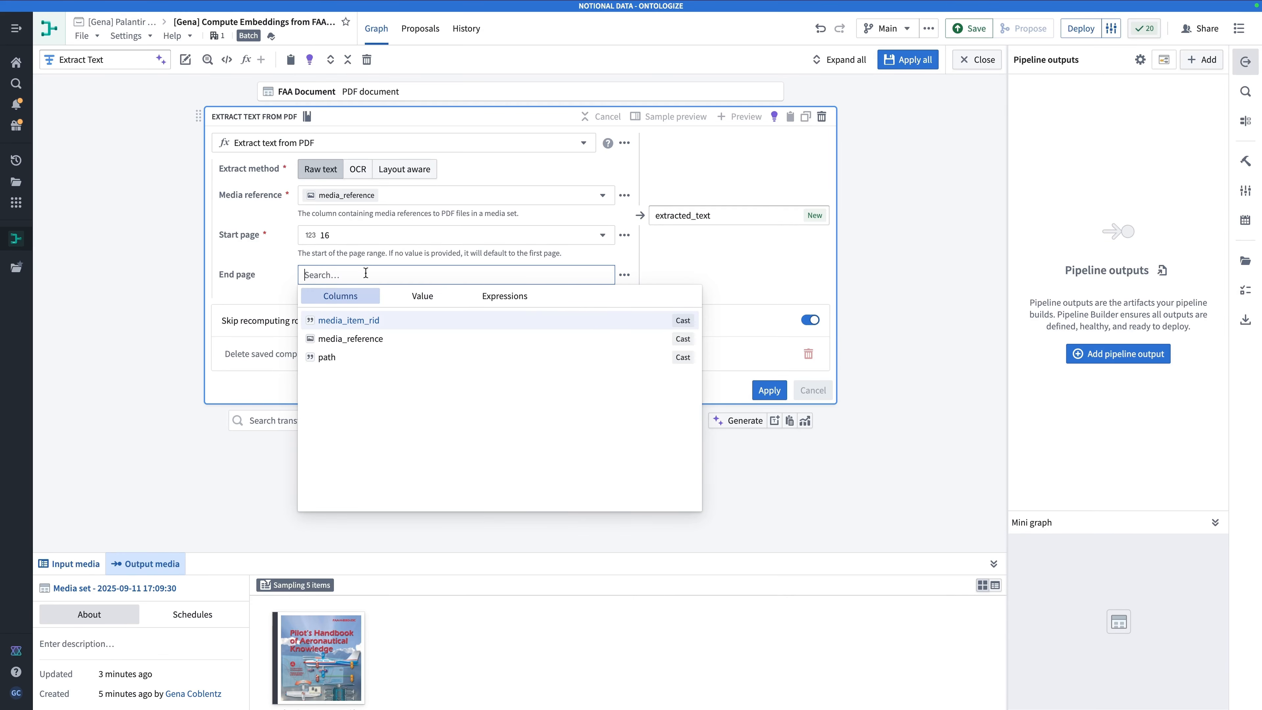
{"action": "type", "text": "513"}
{"action": "key", "text": "Return"}
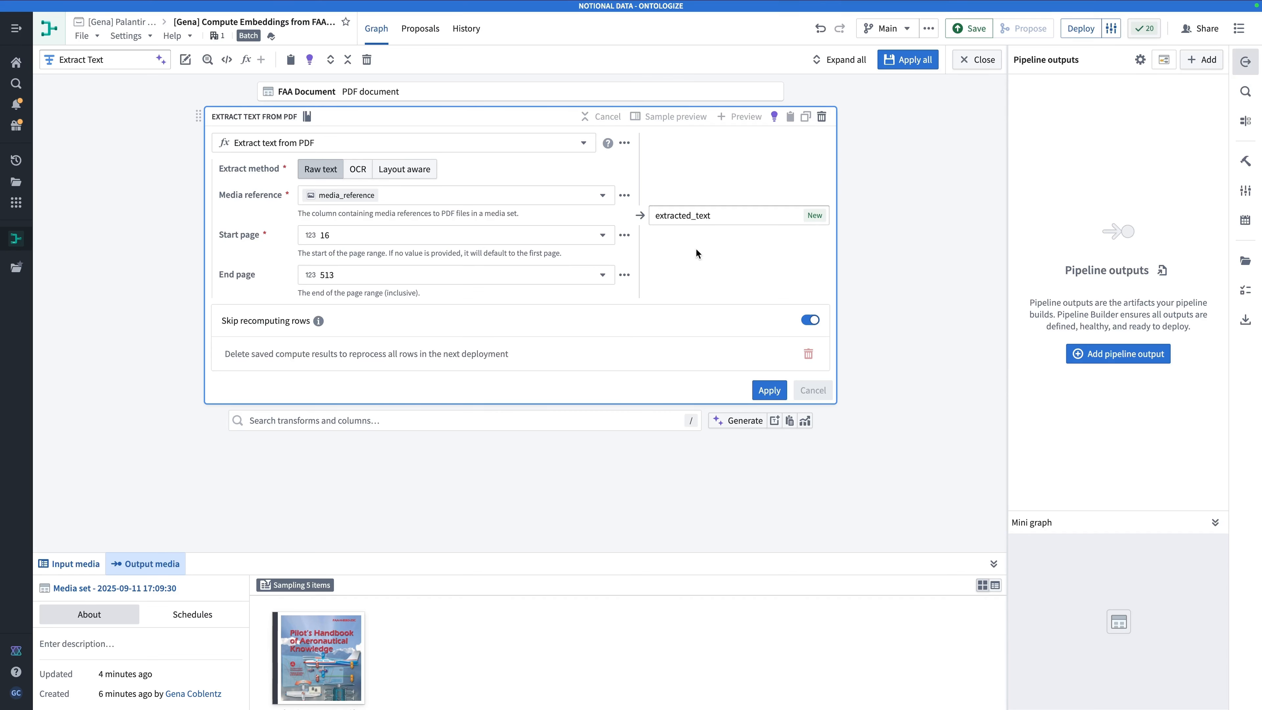
Apply the Extract text from PDF transform and inspect the extracted_text column in an enlarged output preview
{"action": "left_click", "coordinate": [770, 391]}
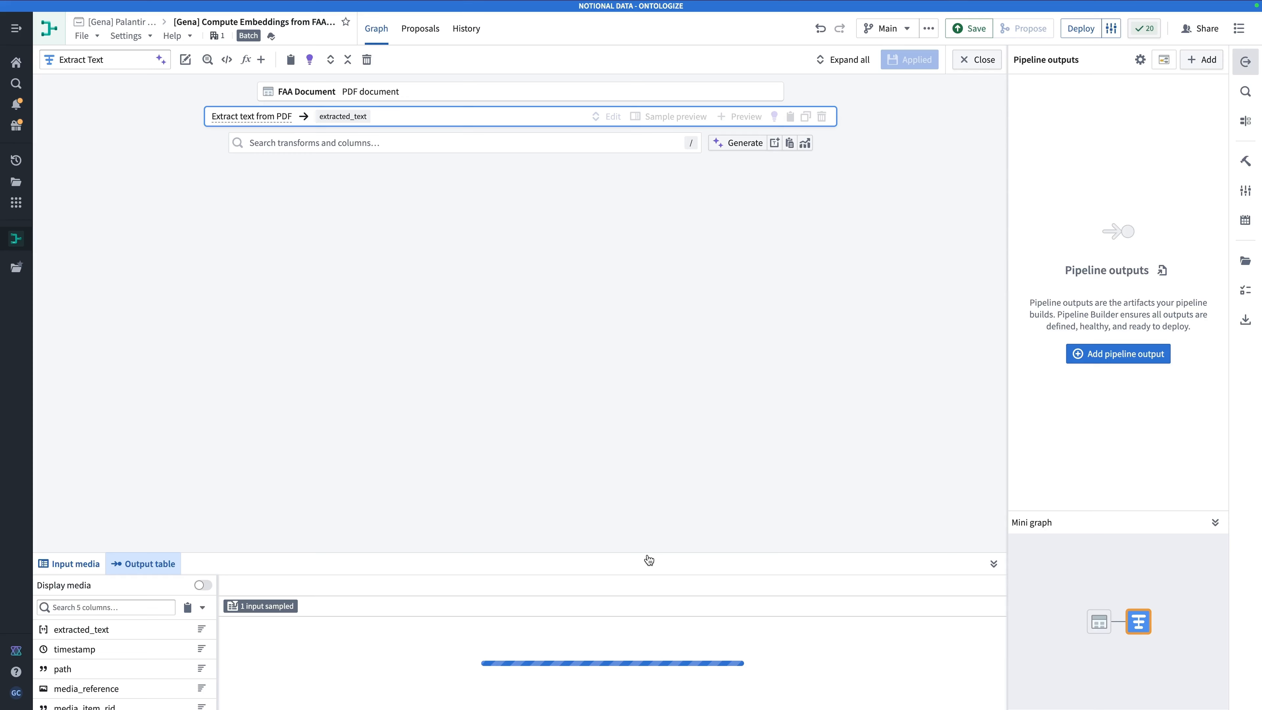
{"action": "left_click_drag", "start_coordinate": [648, 552], "coordinate": [654, 430]}
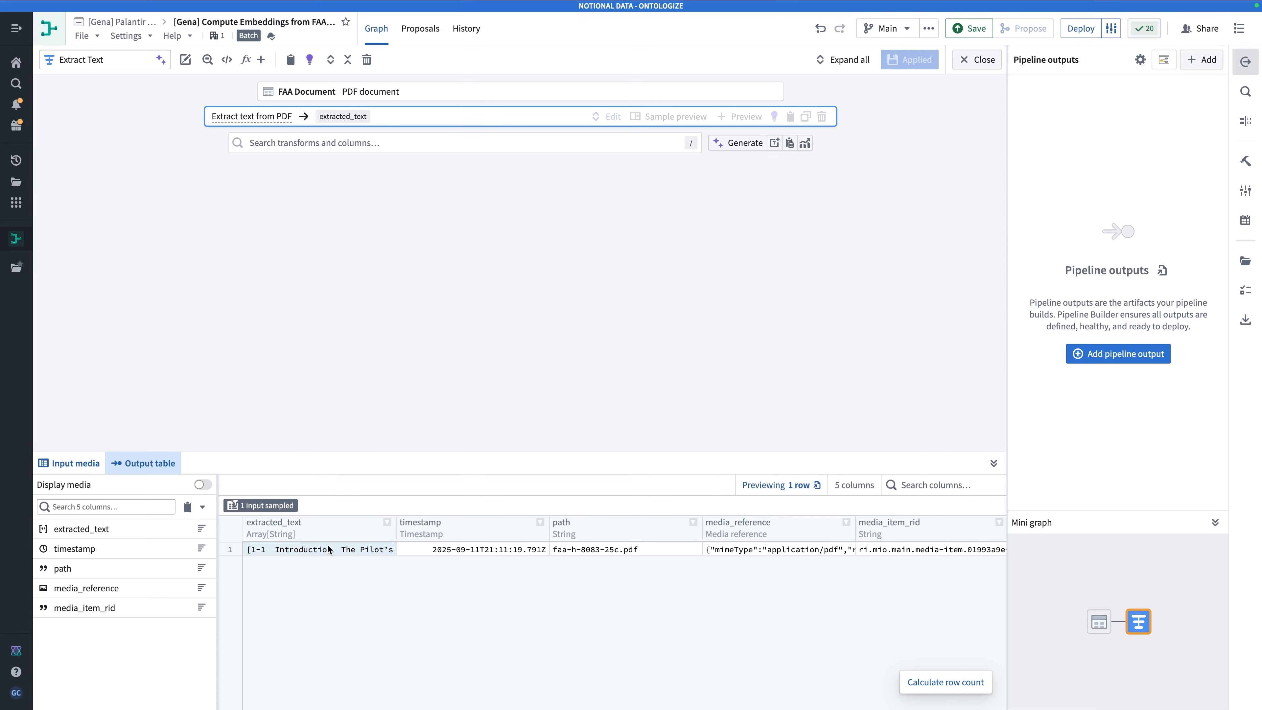
{"action": "mouse_move", "coordinate": [327, 546]}
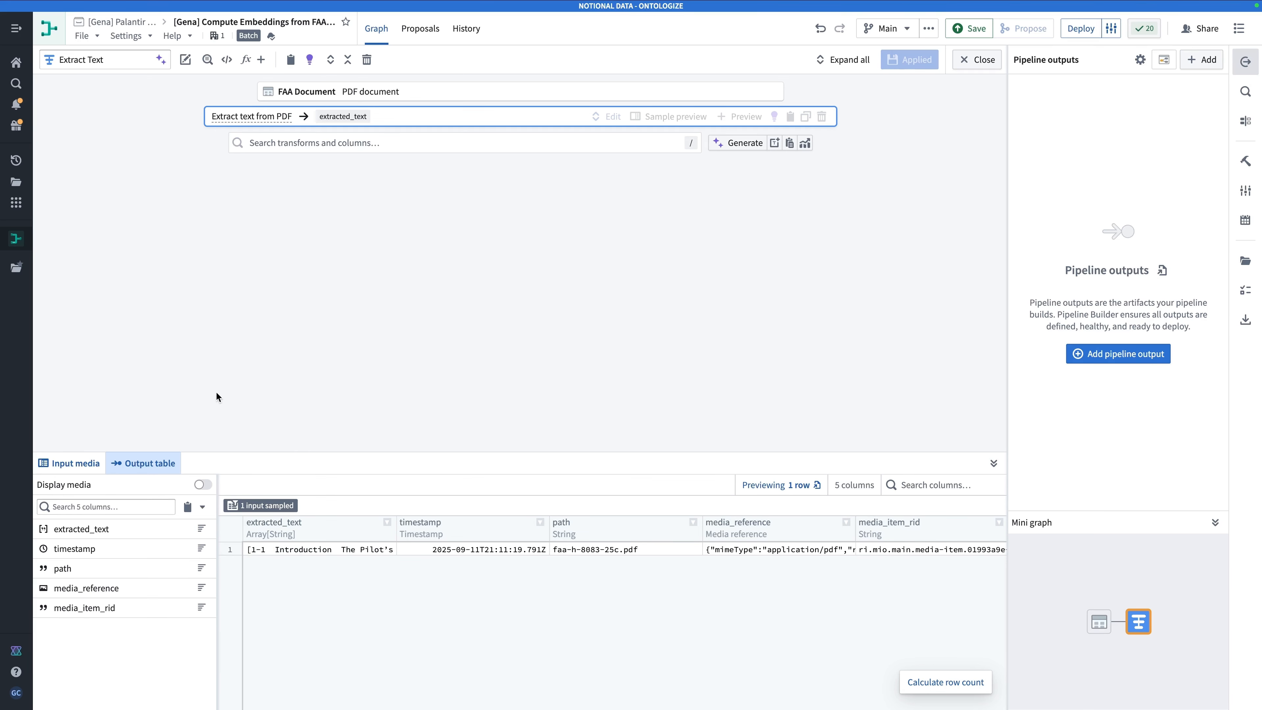
Examine in the source PDF how the passage about the CAB and the Federal Aid Airport Program runs from page 1-5 onto the next page
{"action": "left_click", "coordinate": [70, 463]}
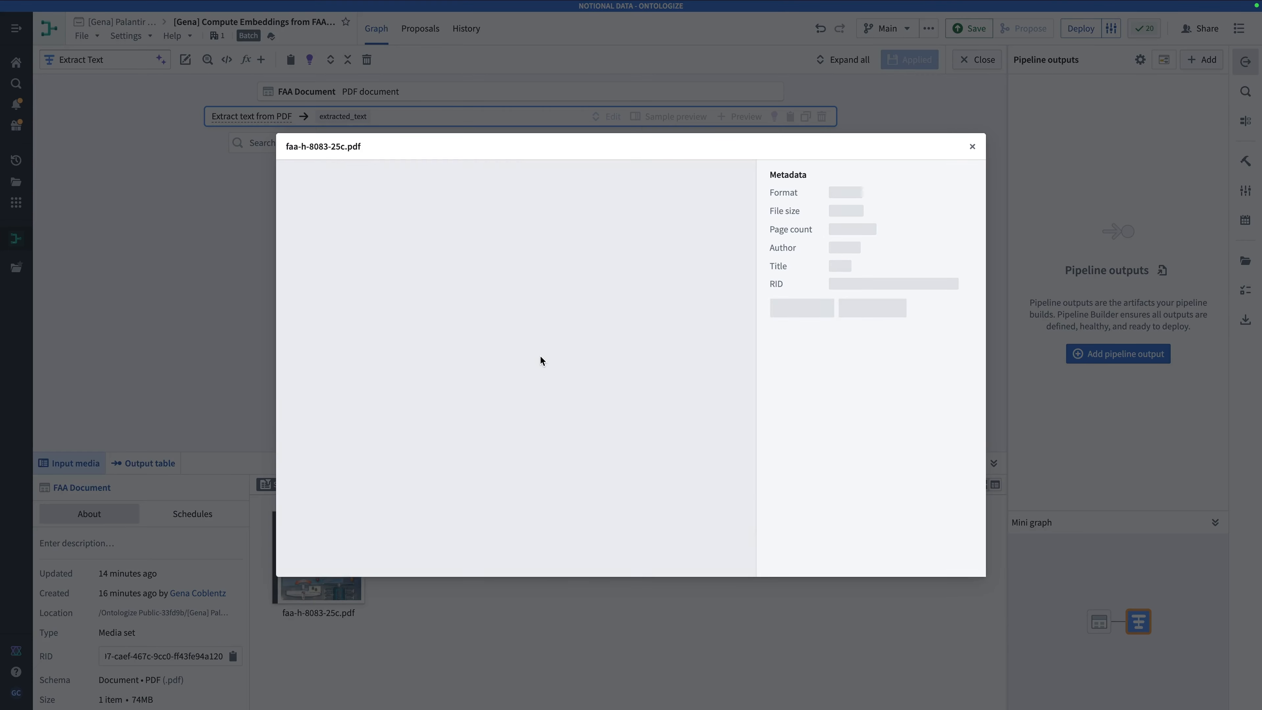
{"action": "scroll", "coordinate": [540, 356], "scroll_direction": "down", "scroll_amount": 5}
{"action": "scroll", "coordinate": [540, 358], "scroll_direction": "down", "scroll_amount": 20}
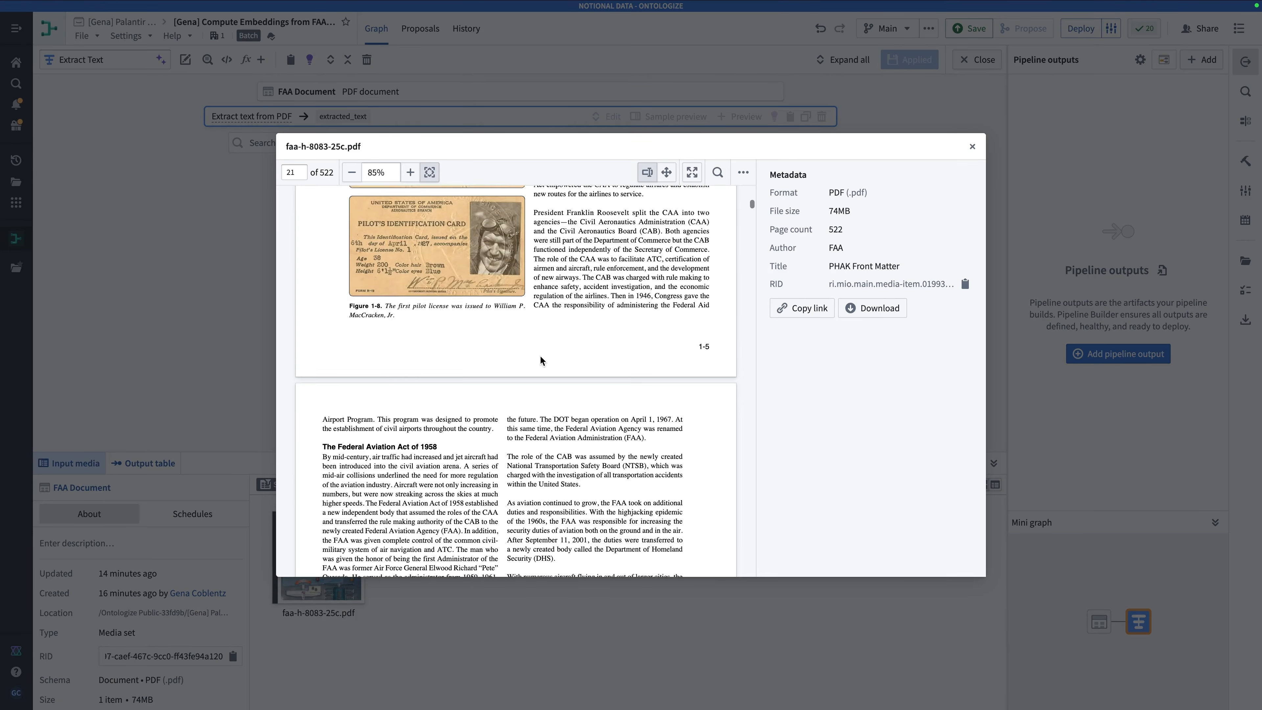
{"action": "scroll", "coordinate": [540, 356], "scroll_direction": "up", "scroll_amount": 1}
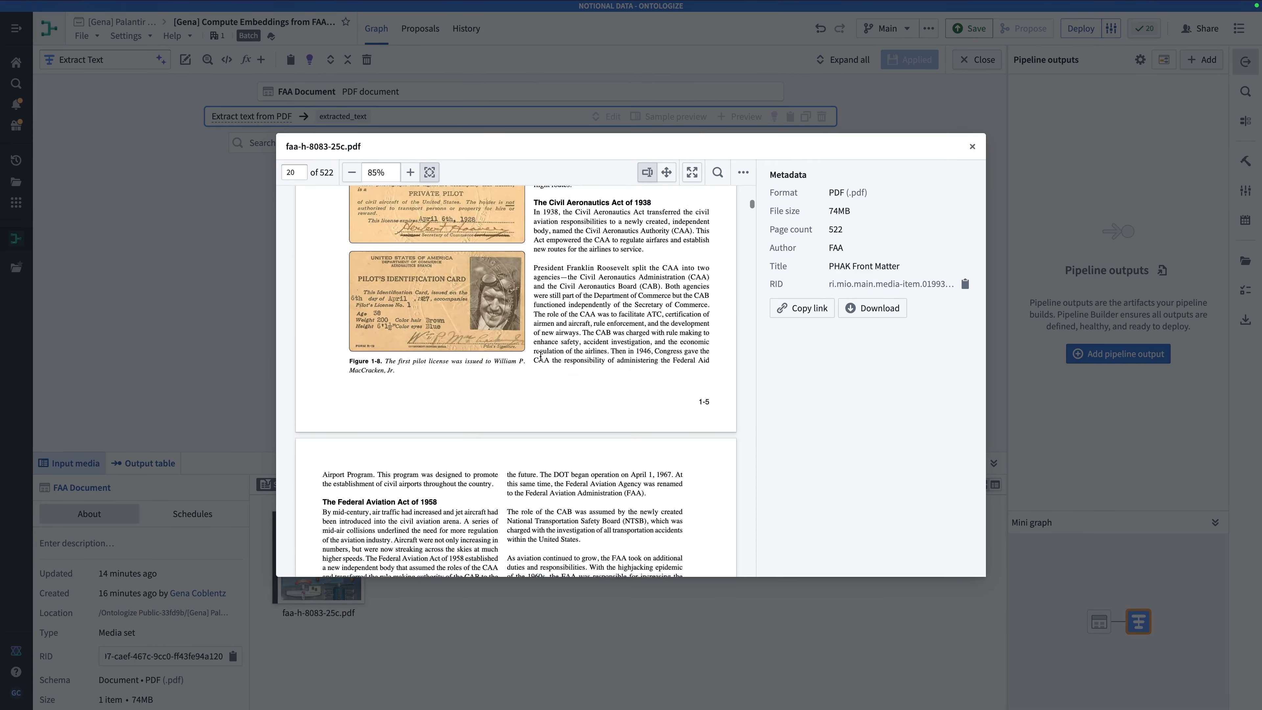
{"action": "scroll", "coordinate": [547, 355], "scroll_direction": "down", "scroll_amount": 1}
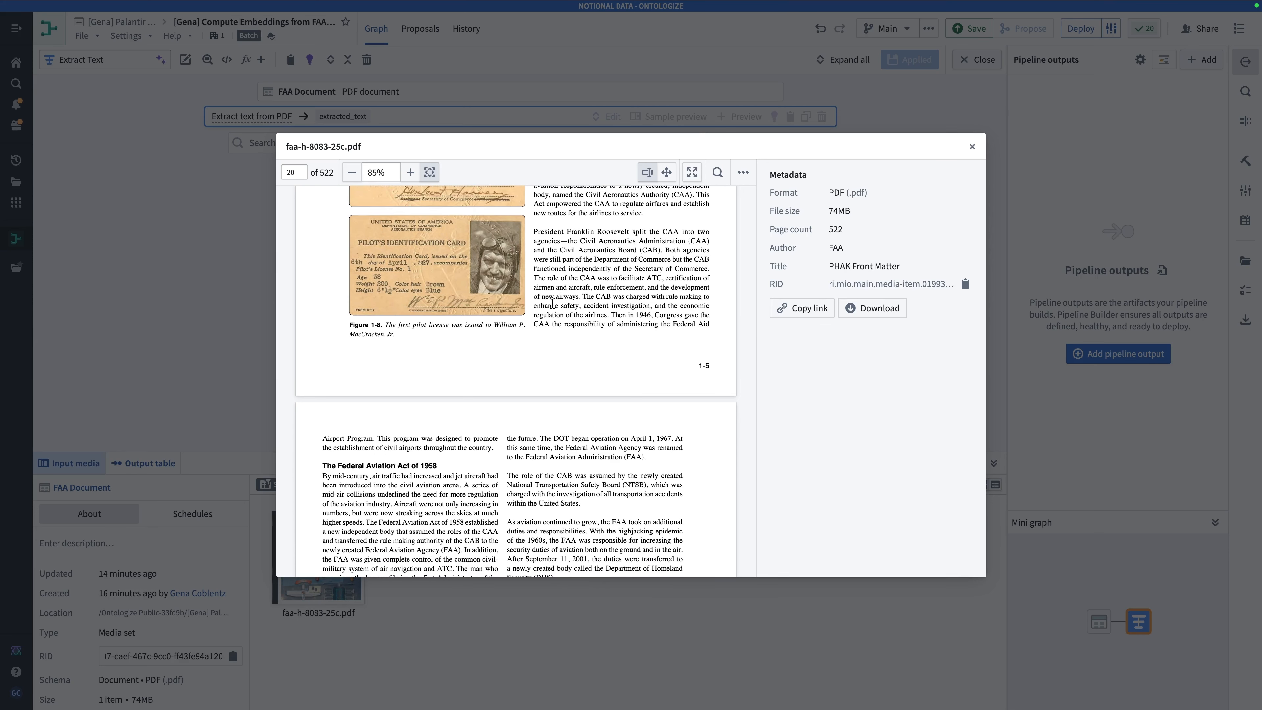
{"action": "scroll", "coordinate": [552, 303], "scroll_direction": "down", "scroll_amount": 1}
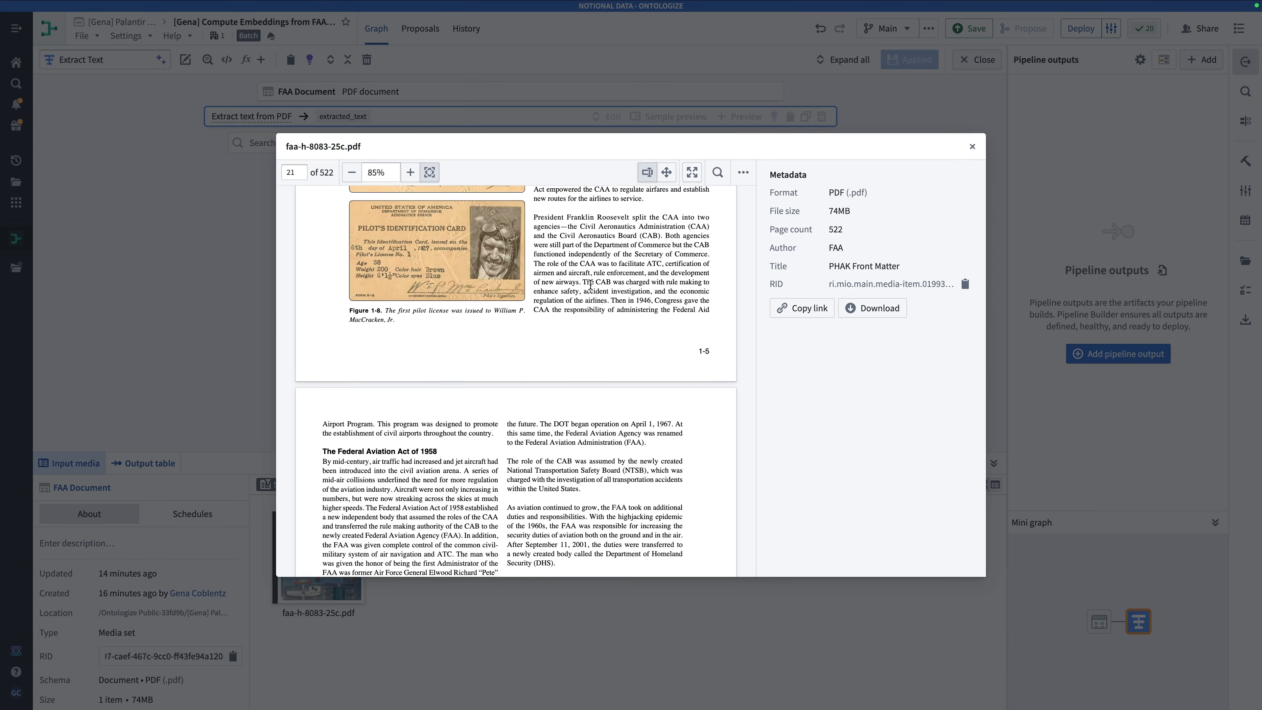
{"action": "left_click_drag", "start_coordinate": [587, 282], "coordinate": [712, 305]}
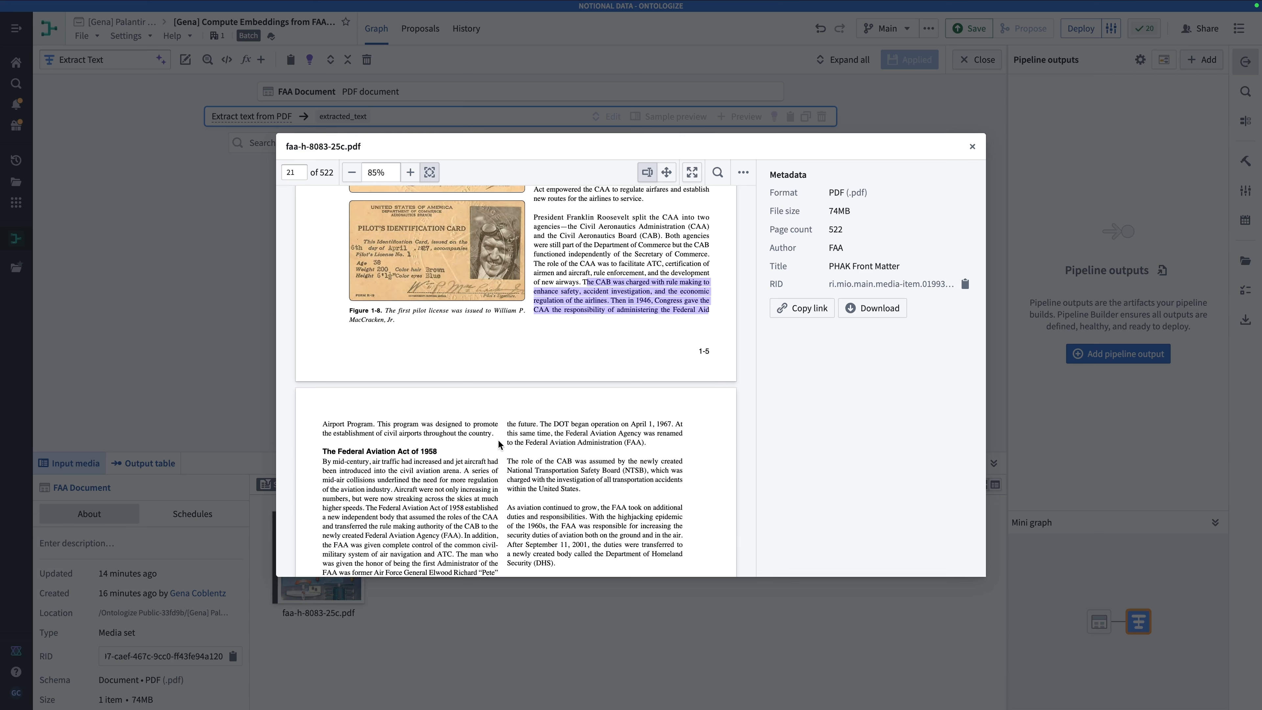
{"action": "left_click_drag", "start_coordinate": [493, 436], "coordinate": [301, 417]}
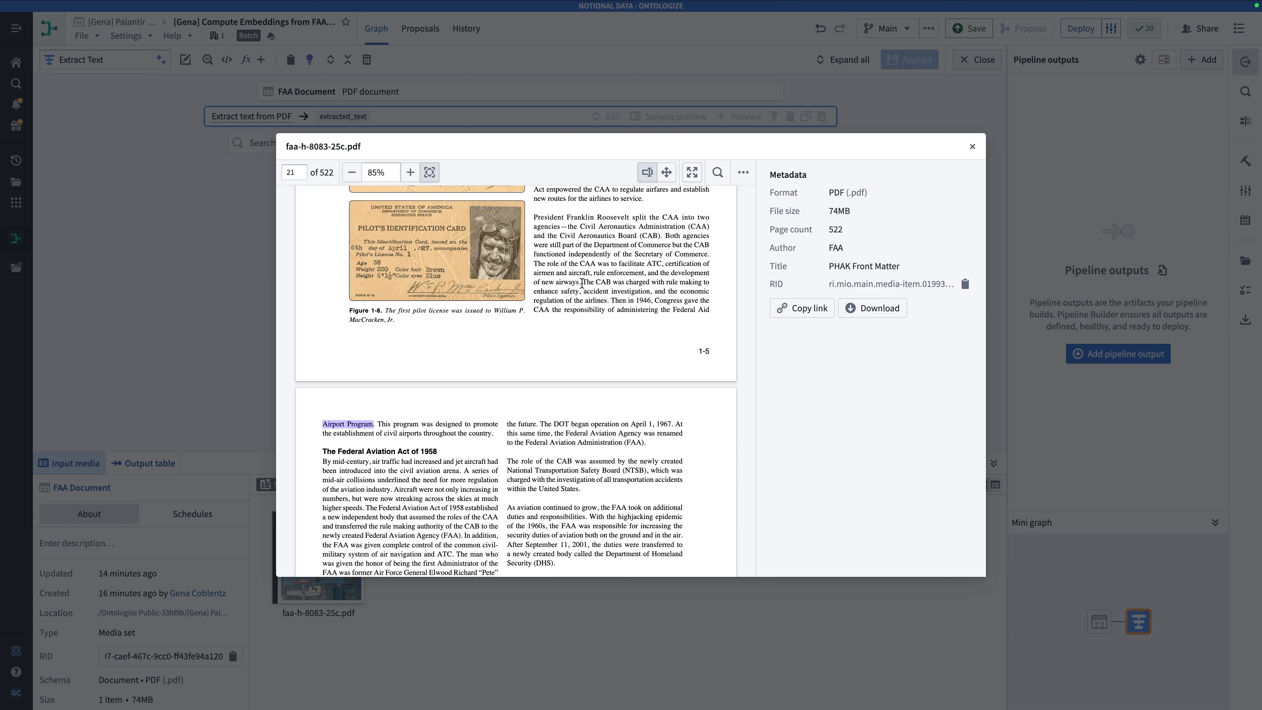
{"action": "left_click_drag", "start_coordinate": [583, 282], "coordinate": [691, 323]}
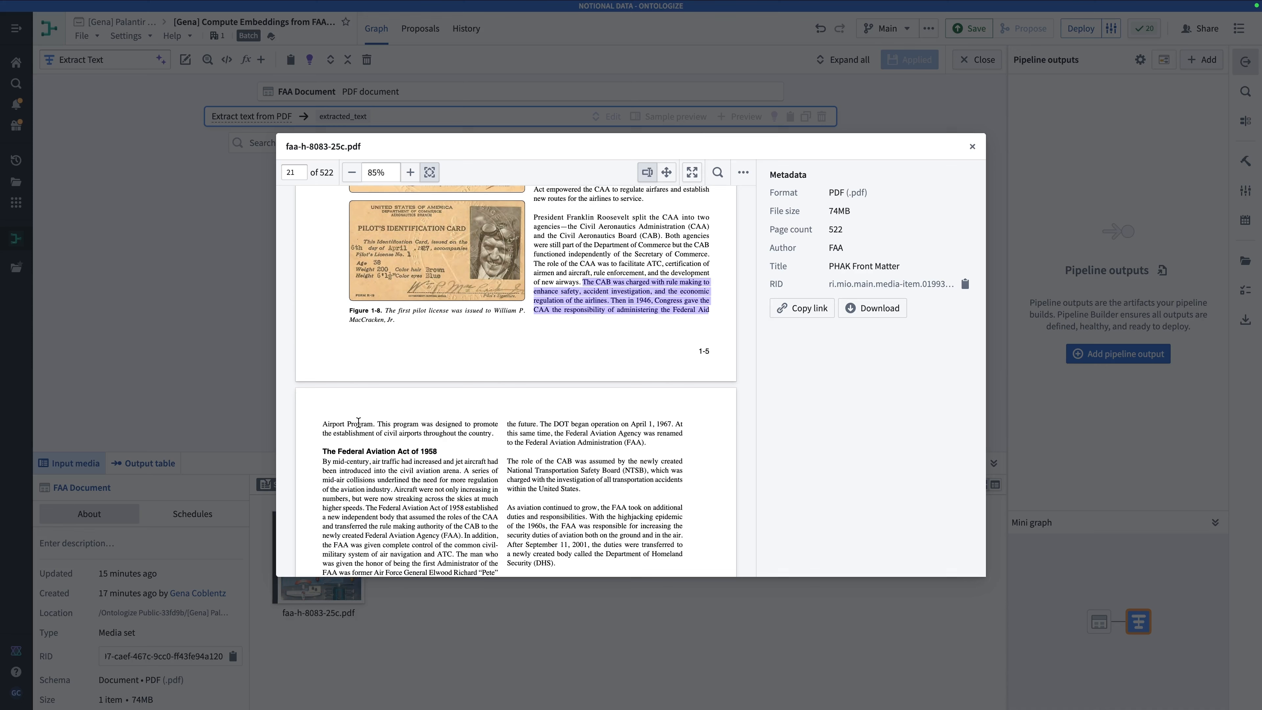
{"action": "key", "text": "Escape"}
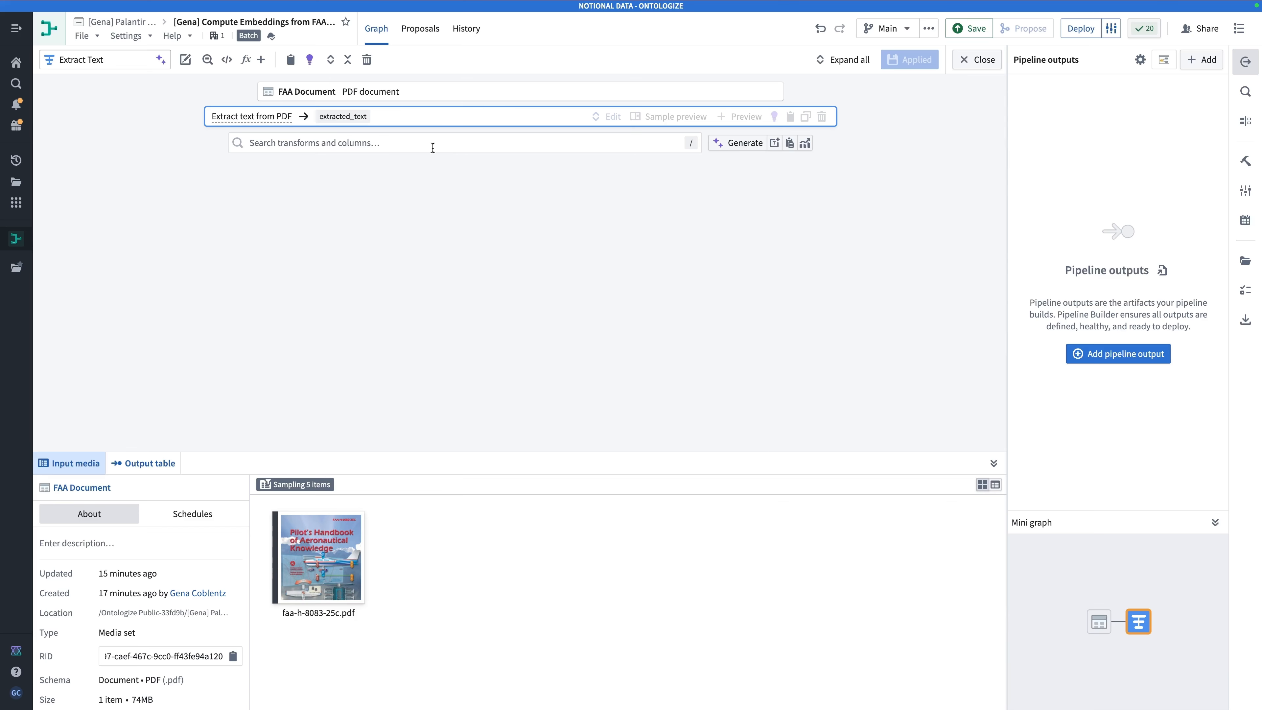
Search the transforms for "join arr" and add the Join array transform after the PDF text extraction
{"action": "left_click", "coordinate": [431, 144]}
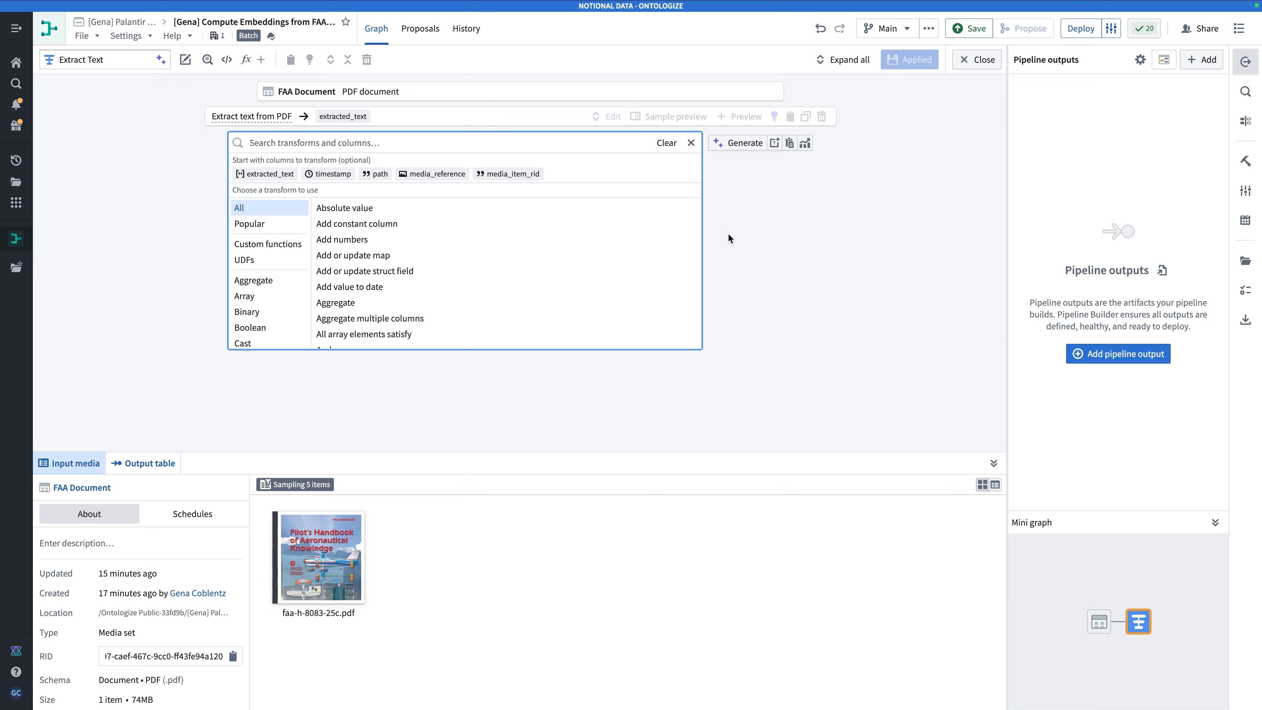
{"action": "type", "text": "join arr"}
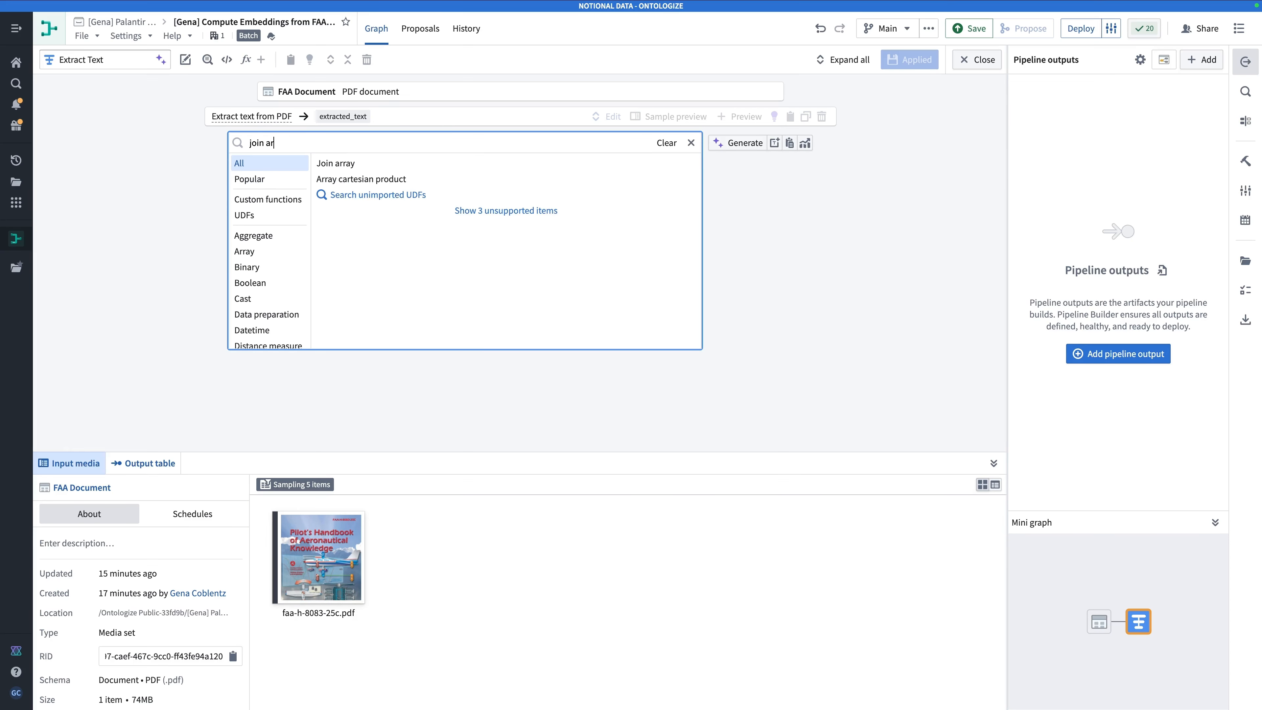
{"action": "left_click", "coordinate": [440, 168]}
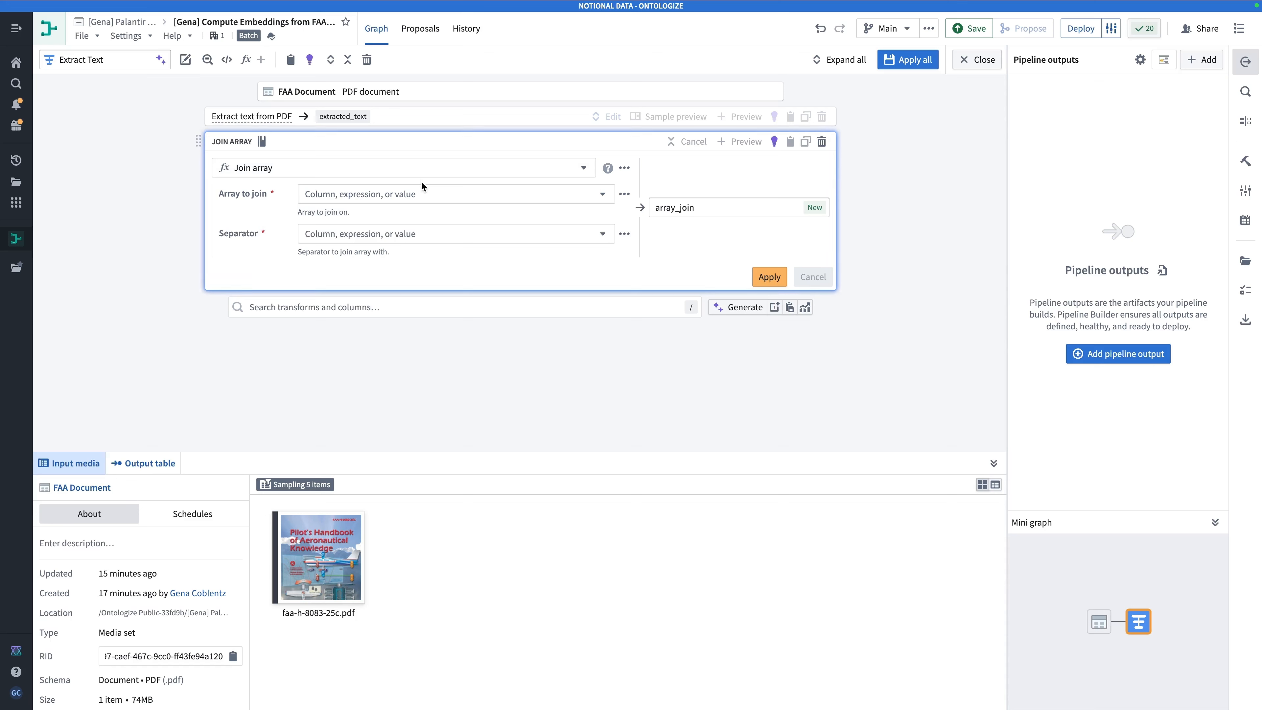
Set the Join array transform to join the extracted_text column with an empty string as the separator
{"action": "left_click", "coordinate": [412, 194]}
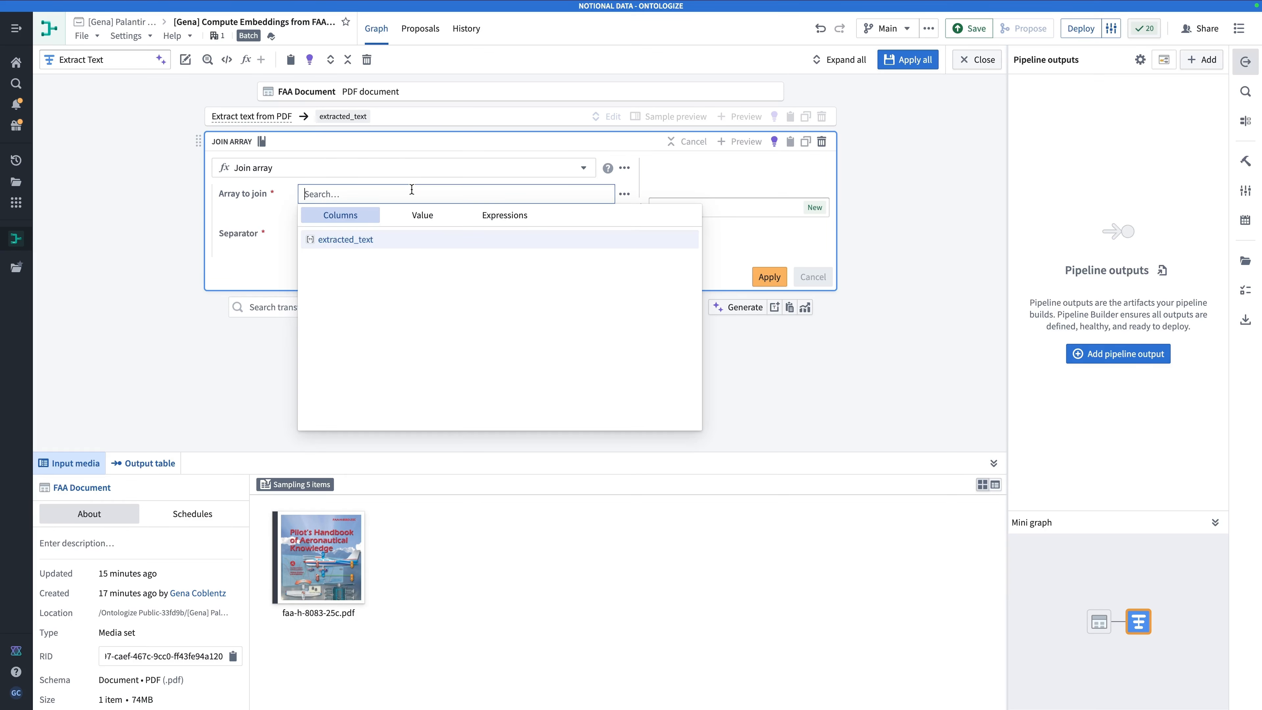
{"action": "left_click", "coordinate": [390, 244]}
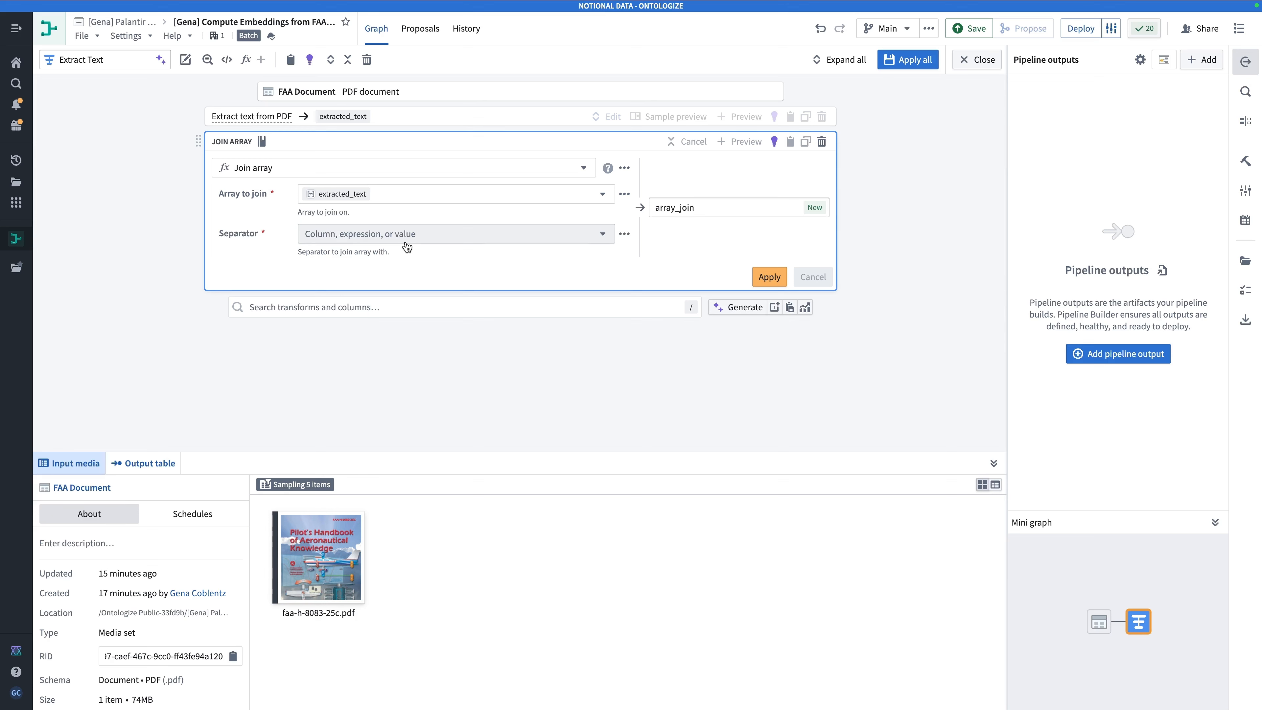
{"action": "left_click", "coordinate": [405, 246]}
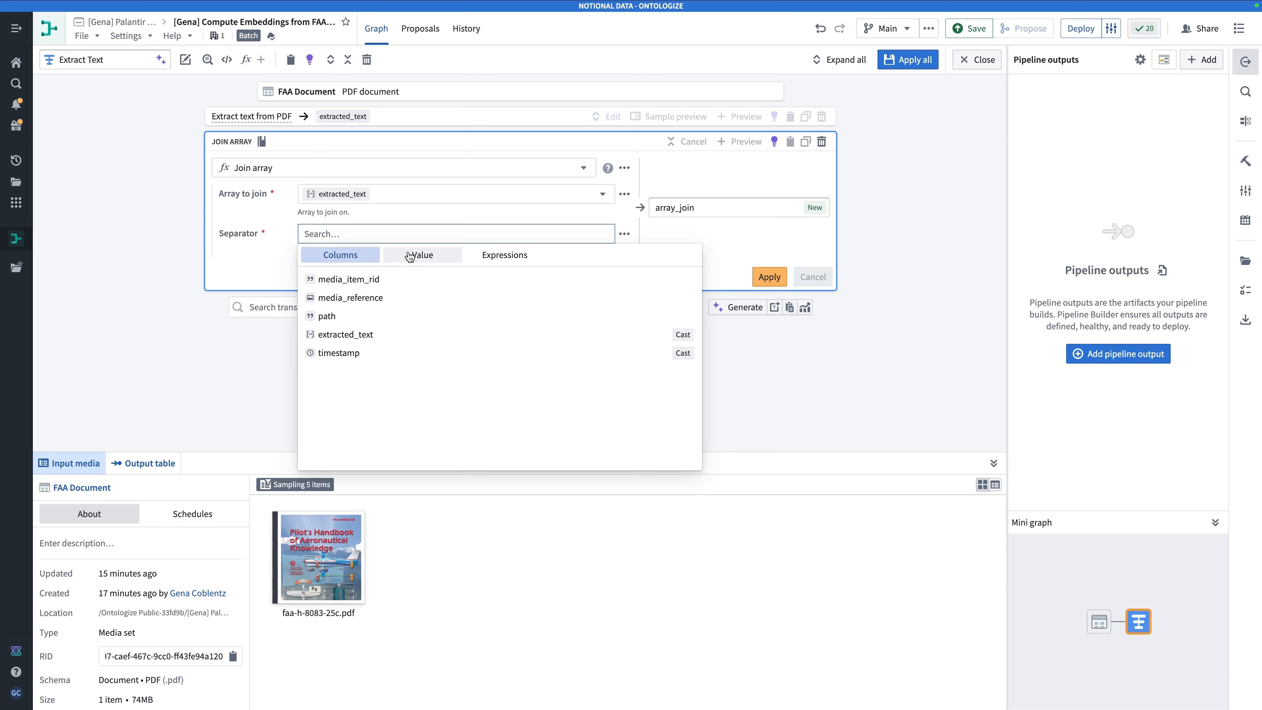
{"action": "left_click", "coordinate": [421, 255]}
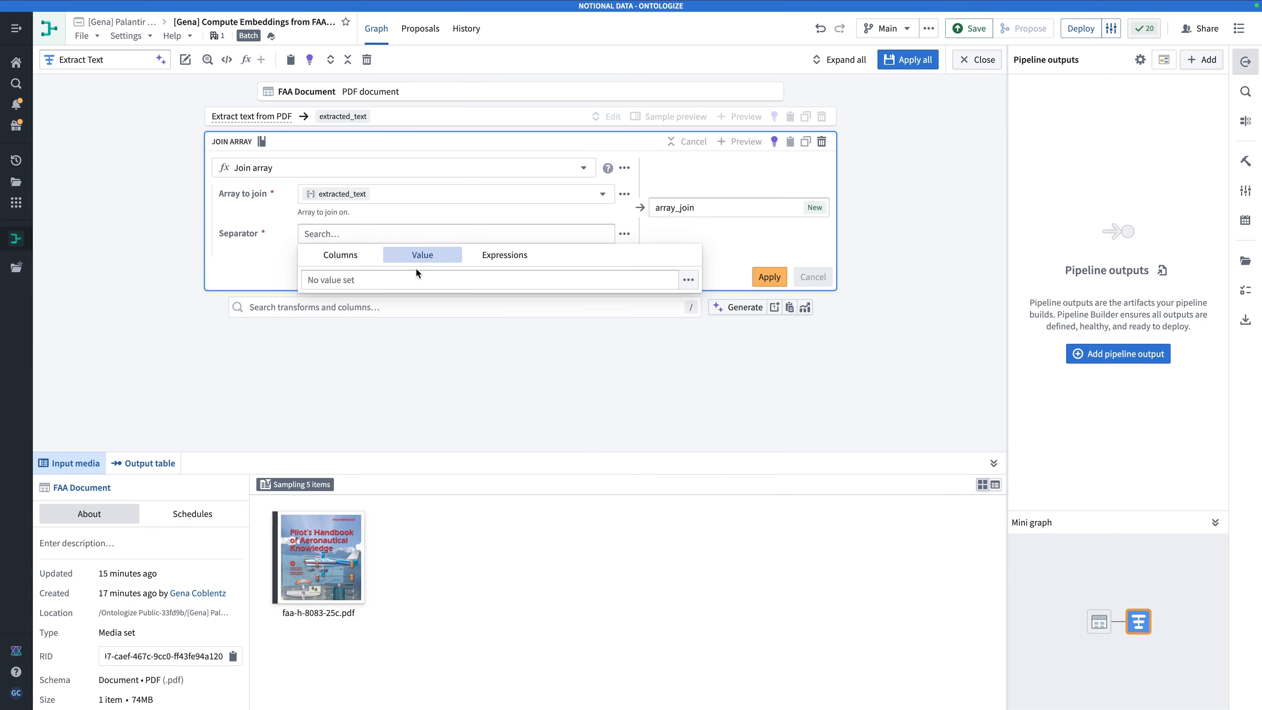
{"action": "left_click", "coordinate": [416, 273]}
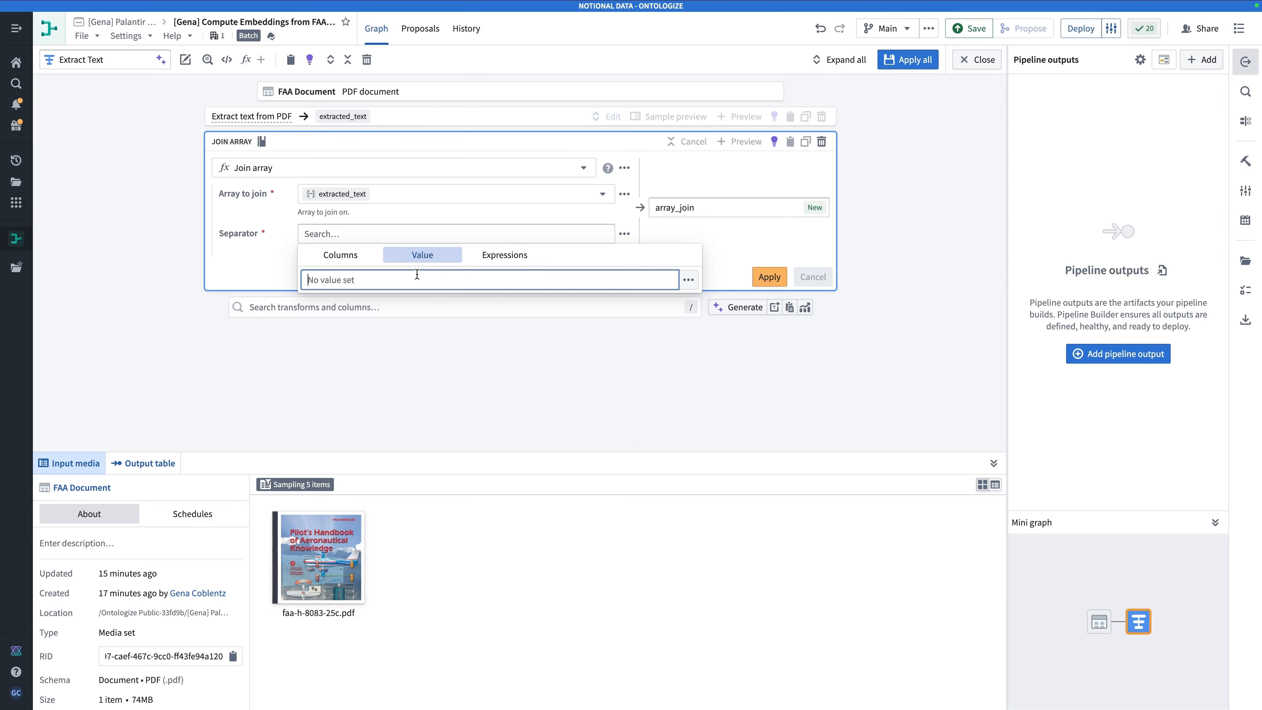
{"action": "left_click", "coordinate": [752, 245]}
Write the joined array back to the extracted_text column, apply the transform, and display the output table
{"action": "left_click", "coordinate": [705, 208]}
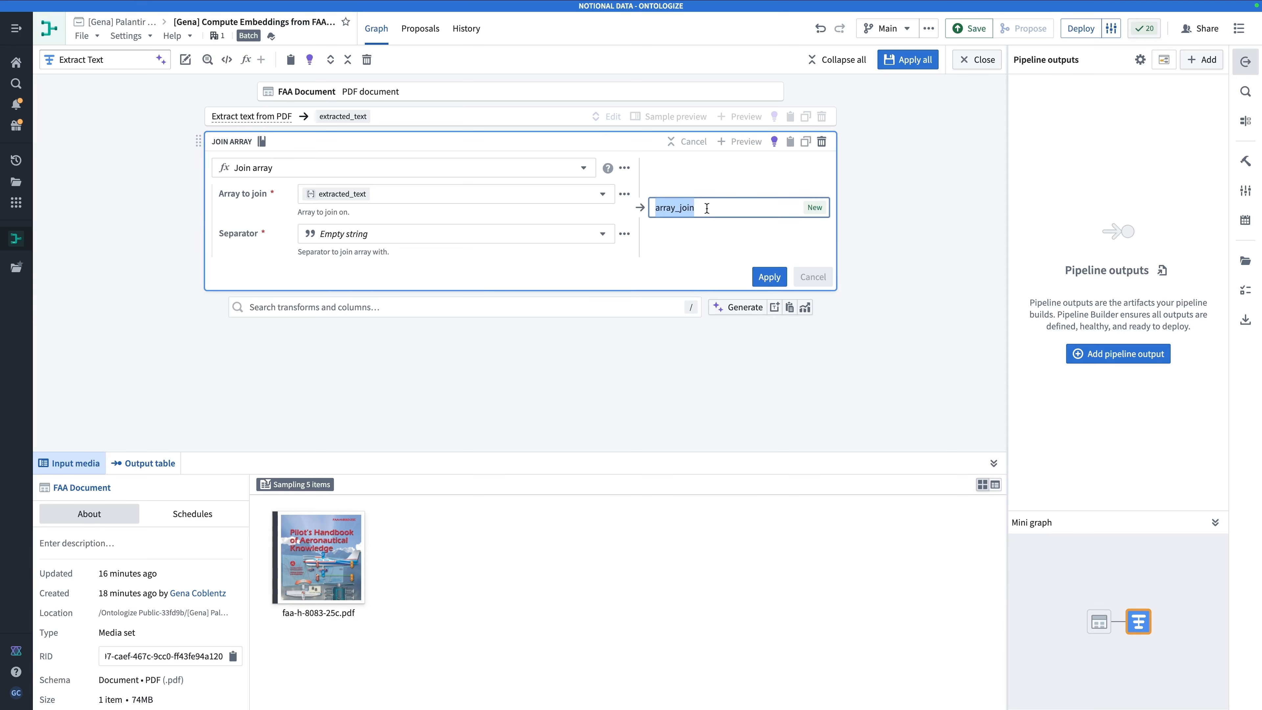
{"action": "type", "text": "extr"}
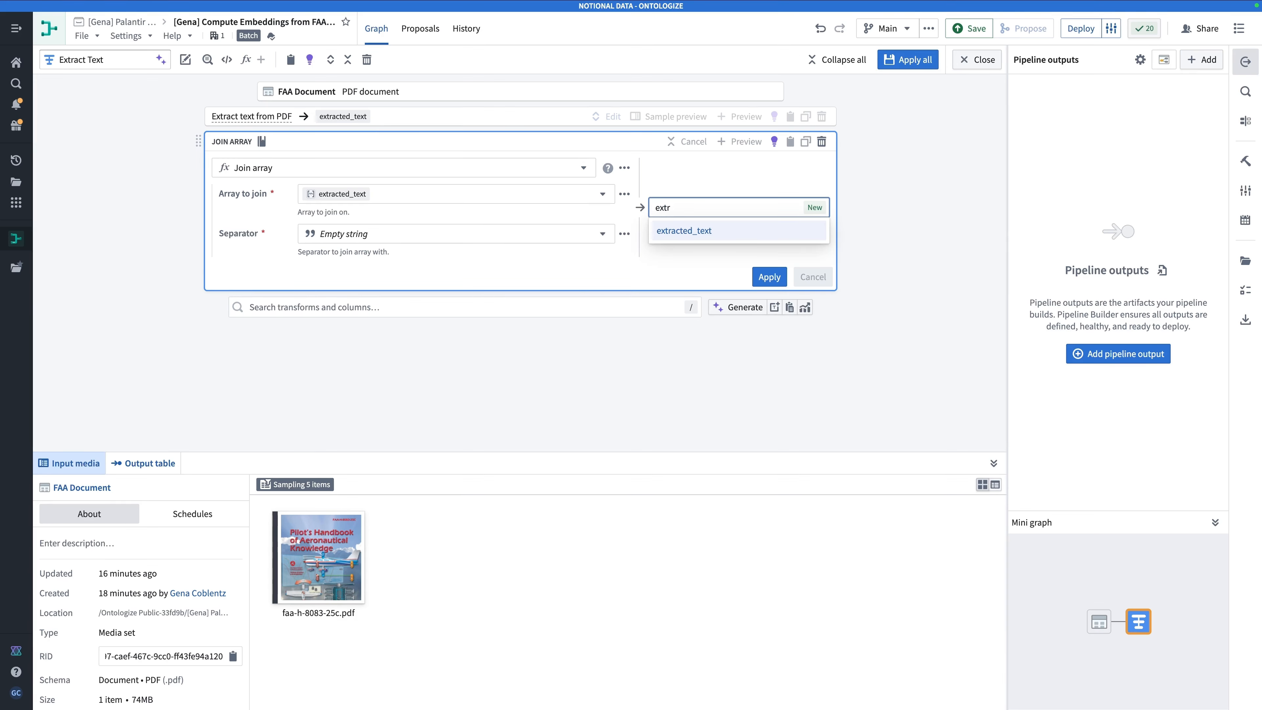
{"action": "left_click", "coordinate": [690, 232]}
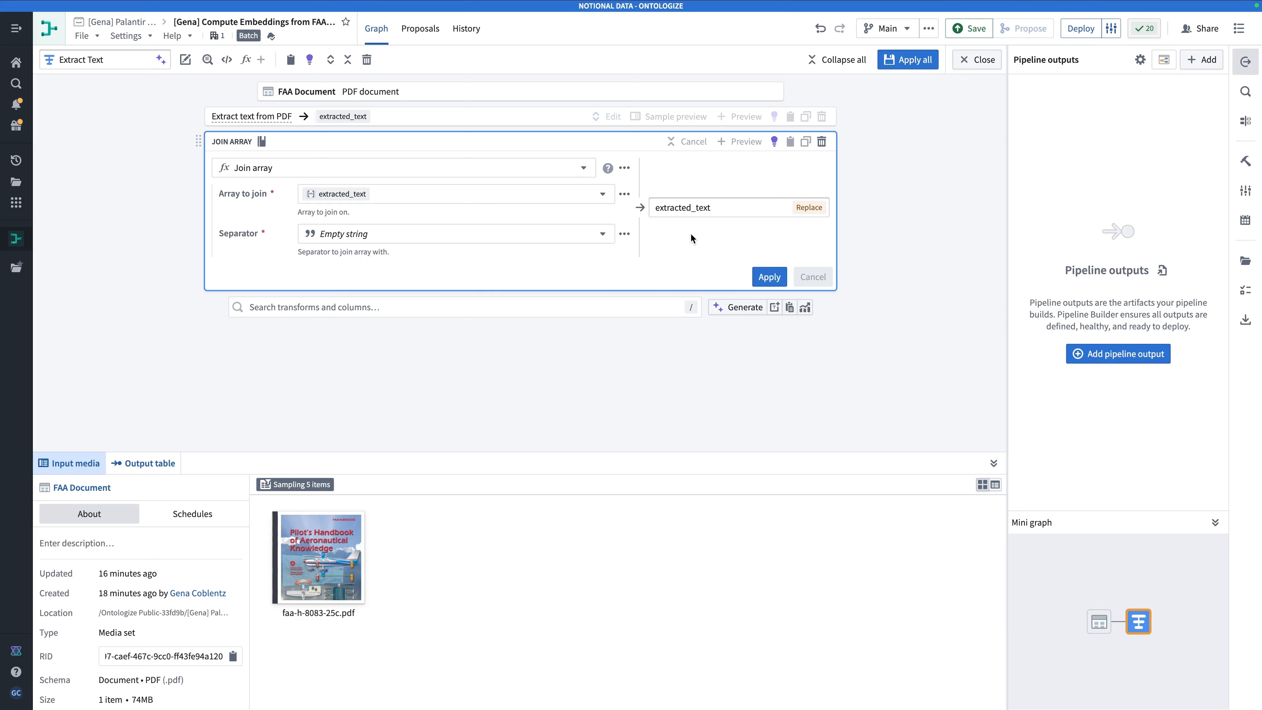
{"action": "left_click", "coordinate": [768, 277]}
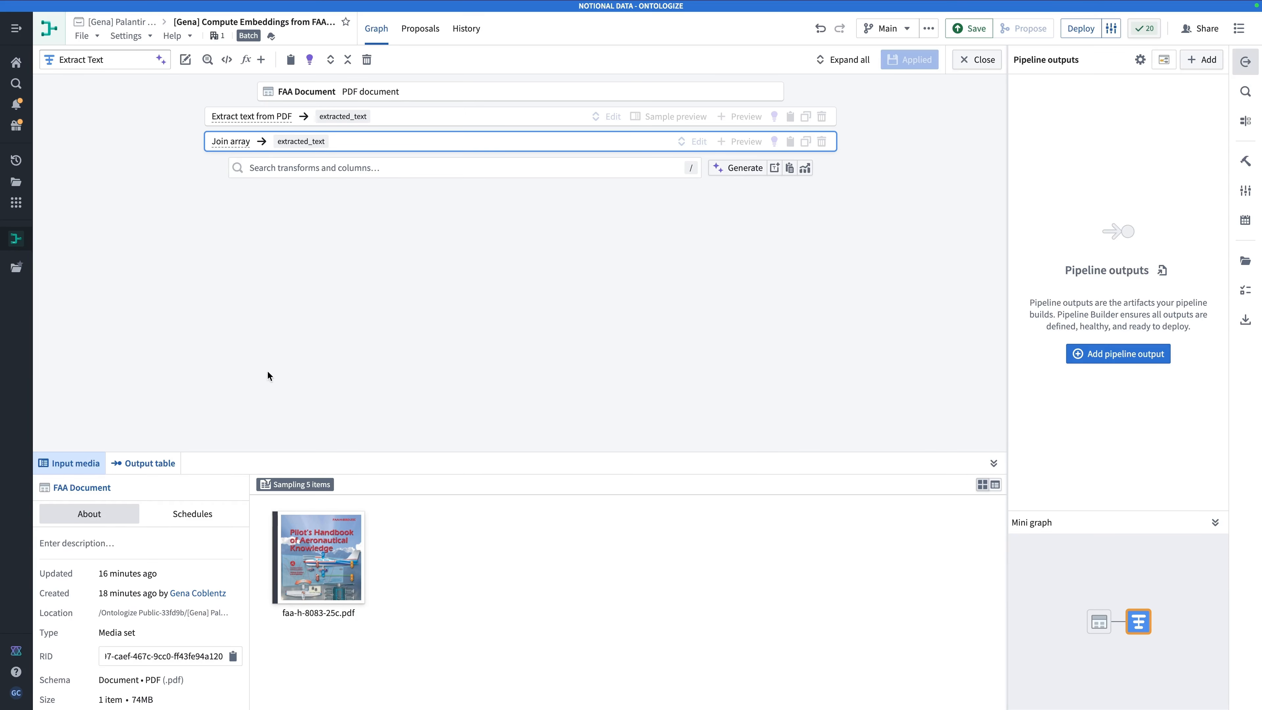
{"action": "left_click", "coordinate": [148, 464]}
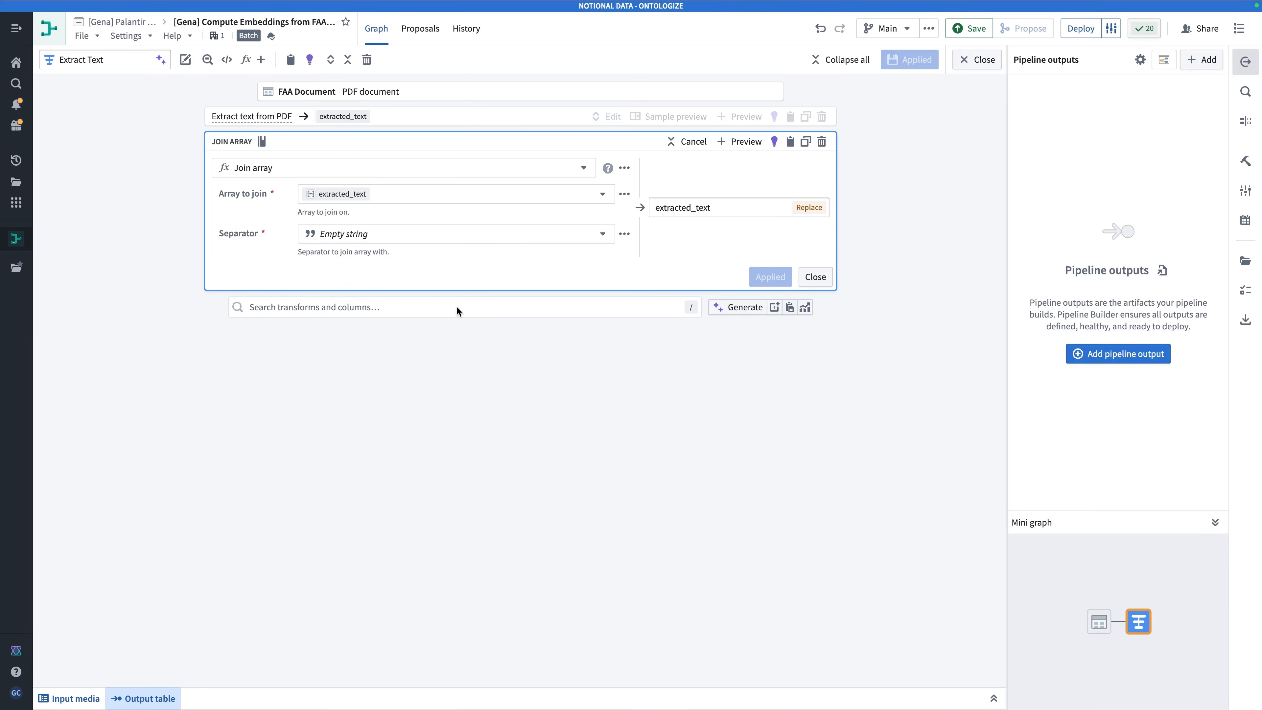
Add a Chunk string transform after the Join array and choose extracted_text as its expression
{"action": "left_click", "coordinate": [506, 306]}
{"action": "left_click", "coordinate": [406, 307]}
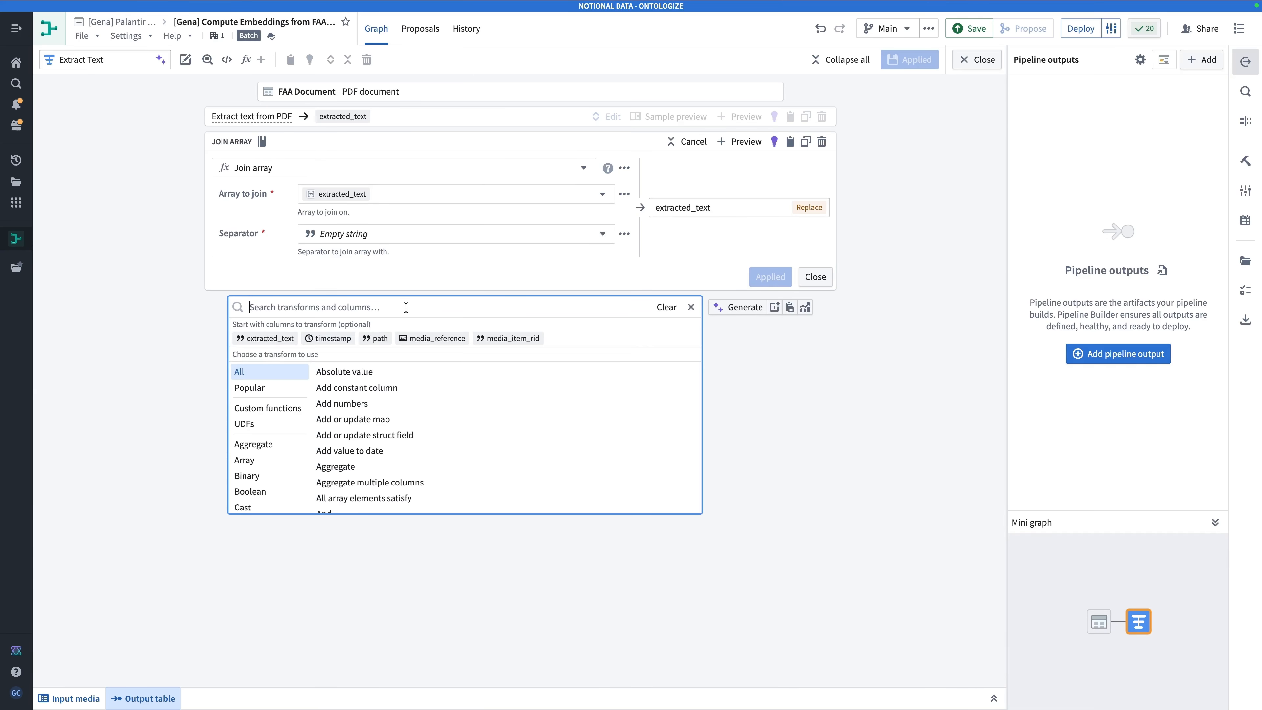
{"action": "type", "text": "chunk"}
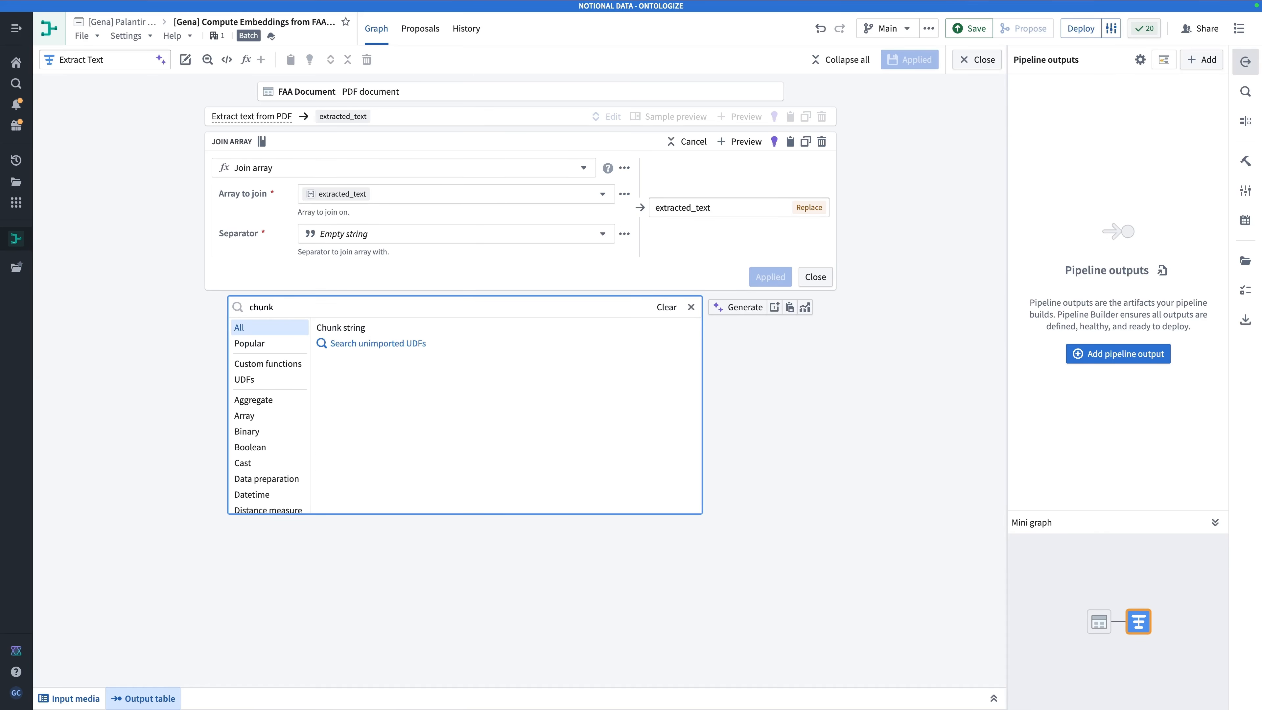
{"action": "left_click", "coordinate": [350, 326]}
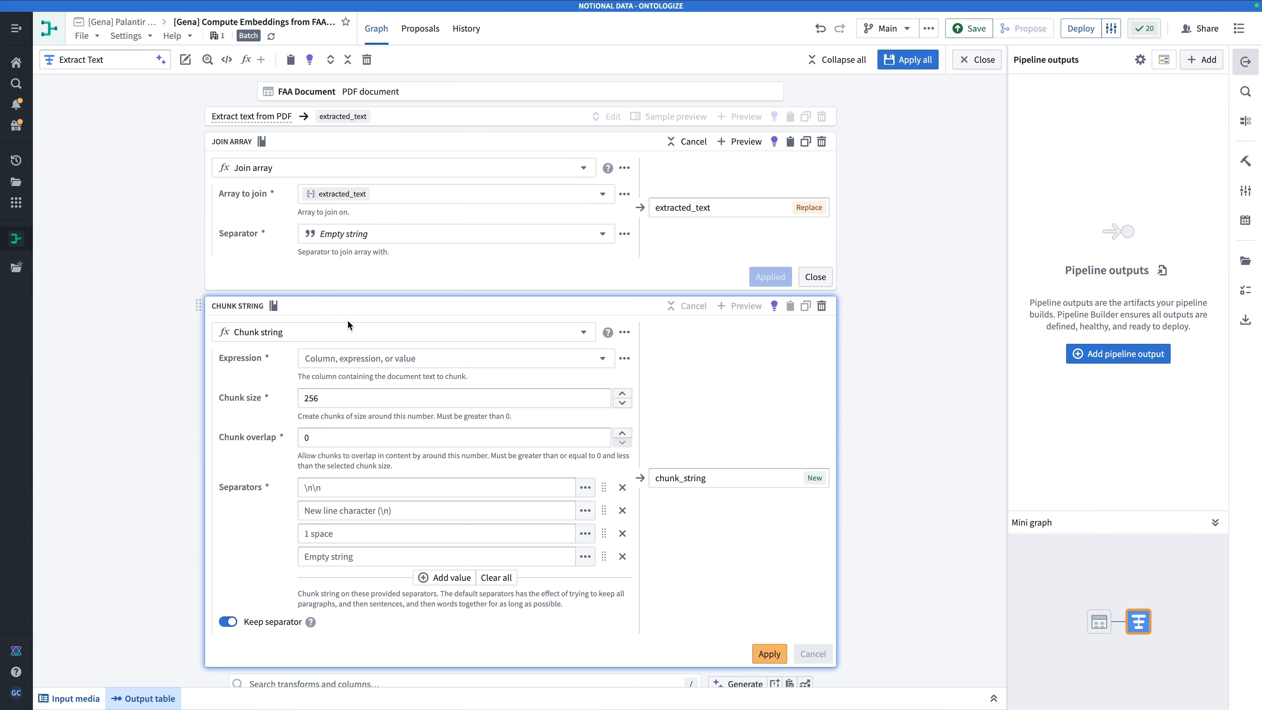
{"action": "scroll", "coordinate": [354, 328], "scroll_direction": "down", "scroll_amount": 2}
{"action": "scroll", "coordinate": [354, 328], "scroll_direction": "down", "scroll_amount": 2}
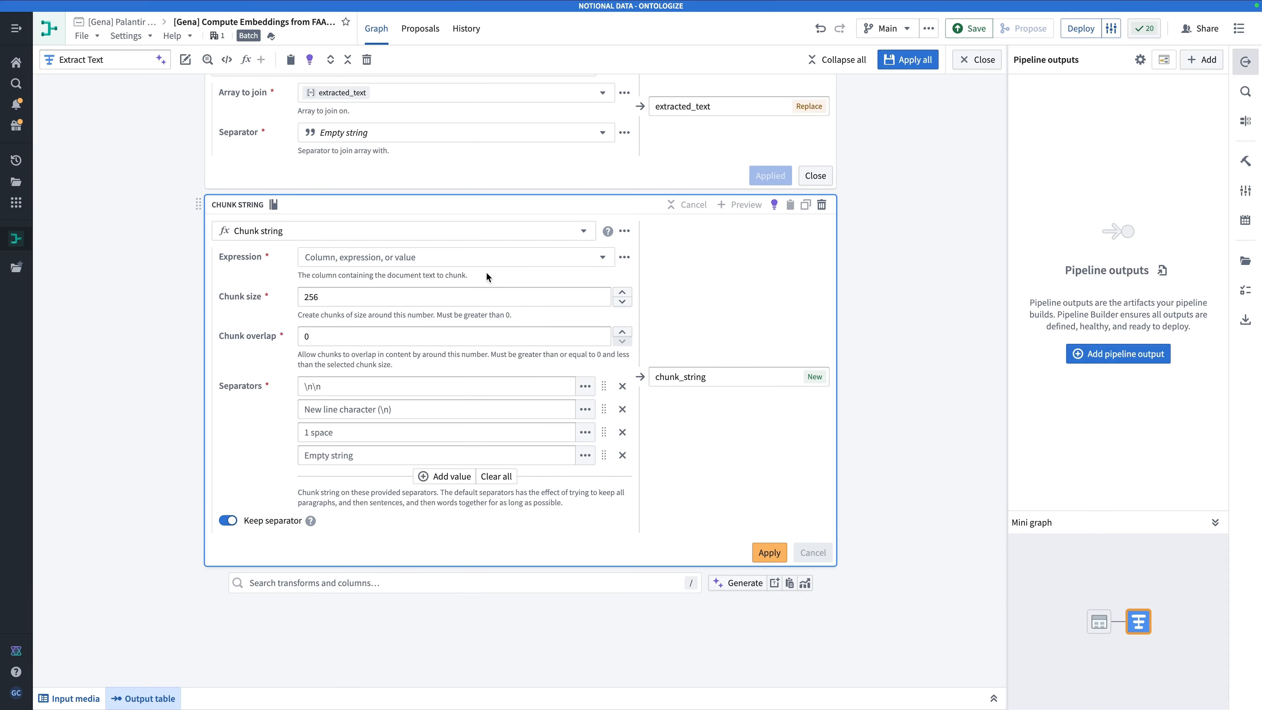
{"action": "left_click", "coordinate": [400, 257]}
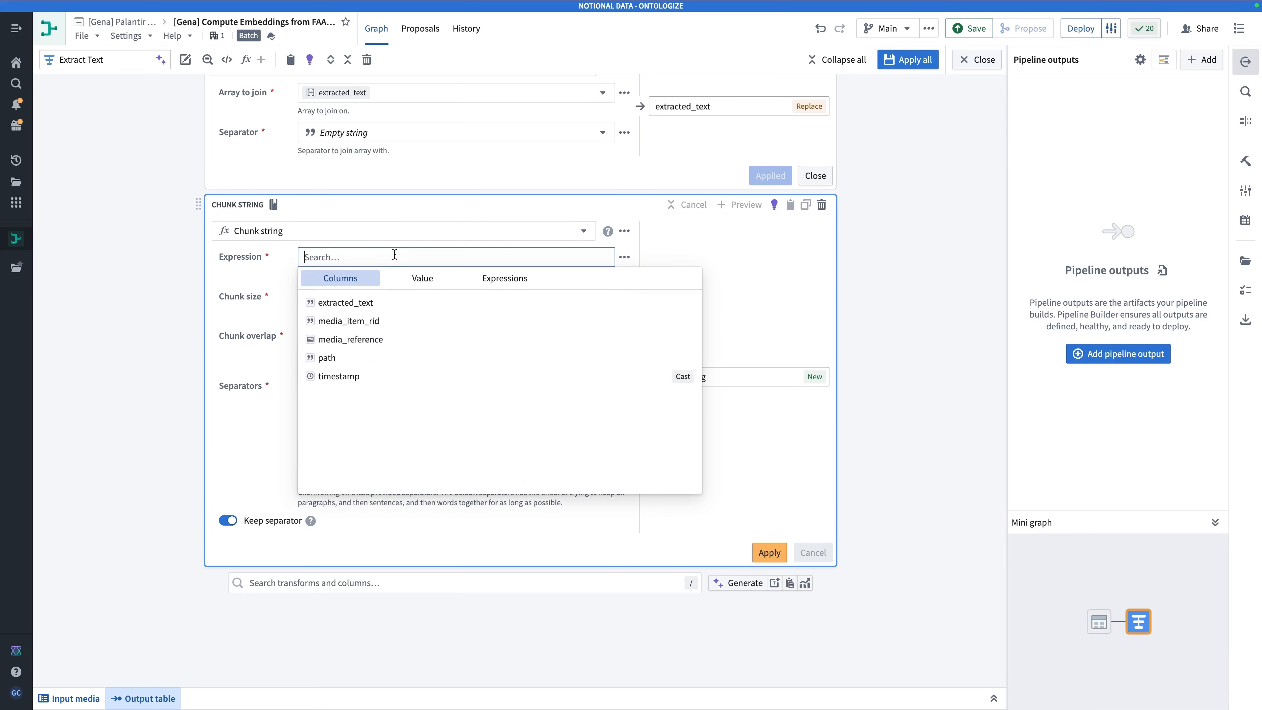
{"action": "left_click", "coordinate": [396, 305]}
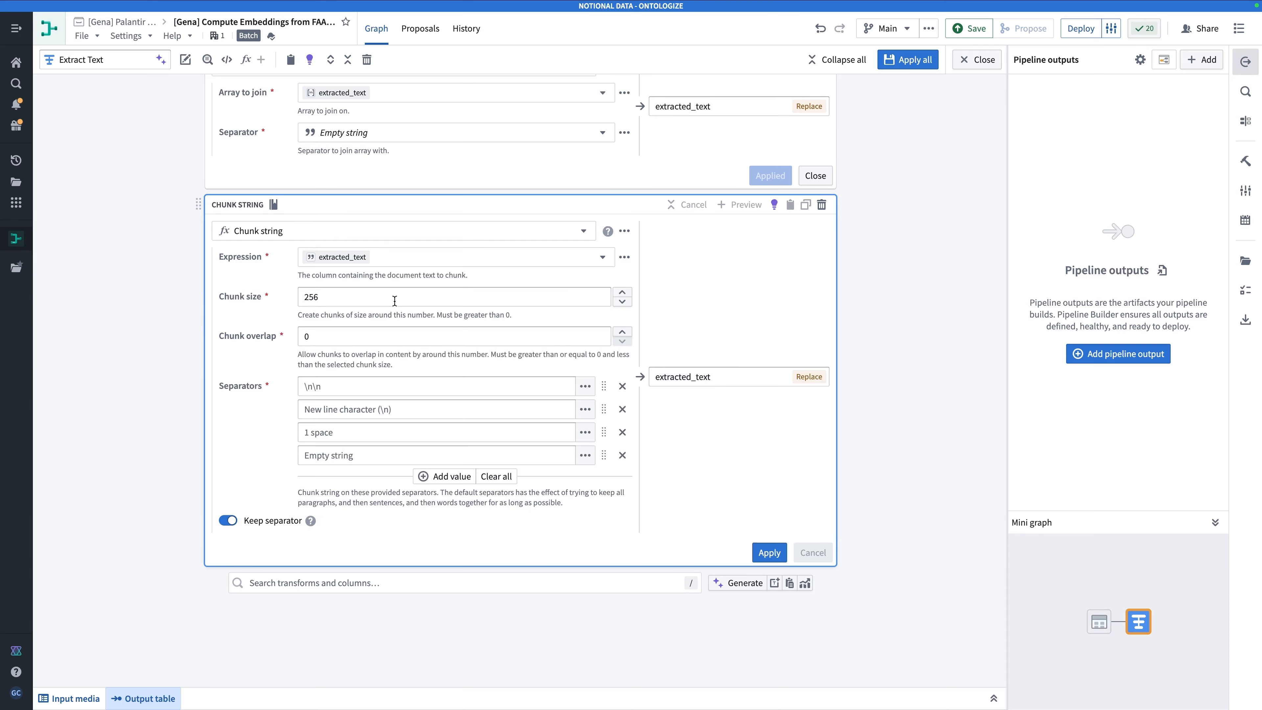
Apply the Chunk string transform with a chunk size of 512 and preview the extracted_text values in the output table
{"action": "double_click", "coordinate": [394, 297]}
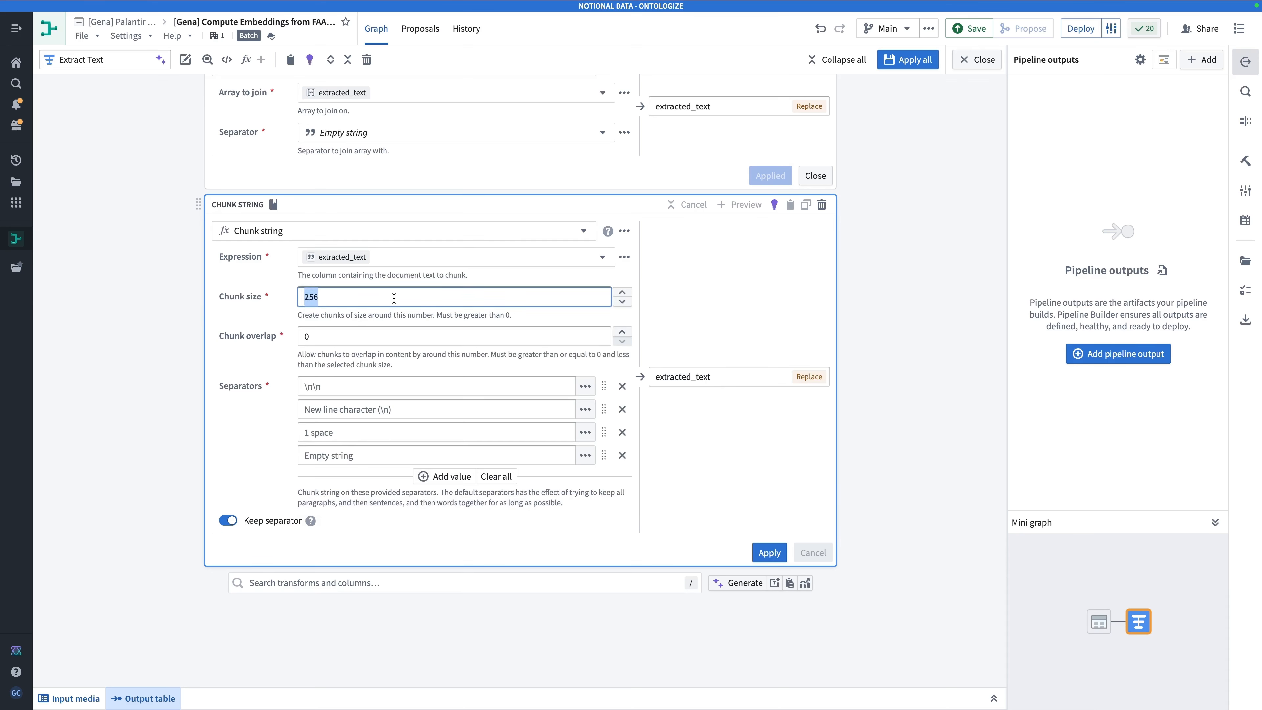
{"action": "left_click", "coordinate": [532, 295]}
{"action": "key", "text": "BackSpace"}
{"action": "key", "text": "BackSpace"}
{"action": "key", "text": "BackSpace"}
{"action": "type", "text": "512"}
{"action": "left_click", "coordinate": [770, 553]}
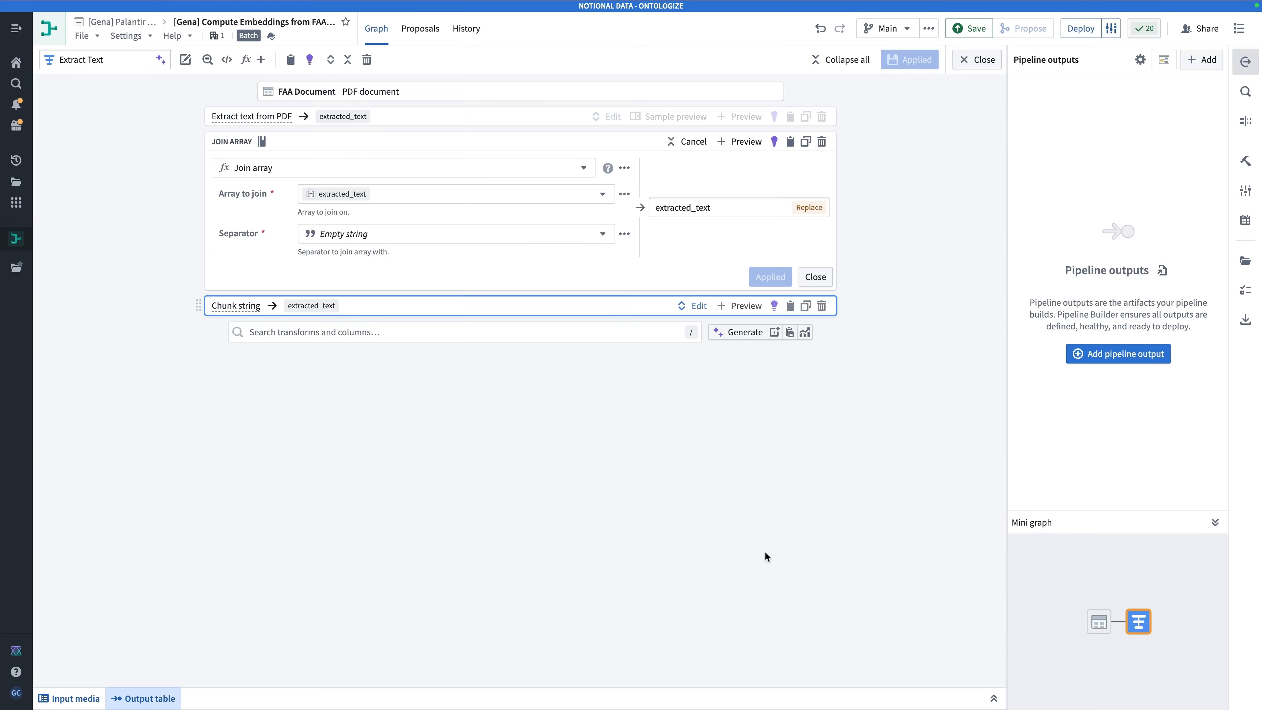
{"action": "left_click", "coordinate": [156, 698]}
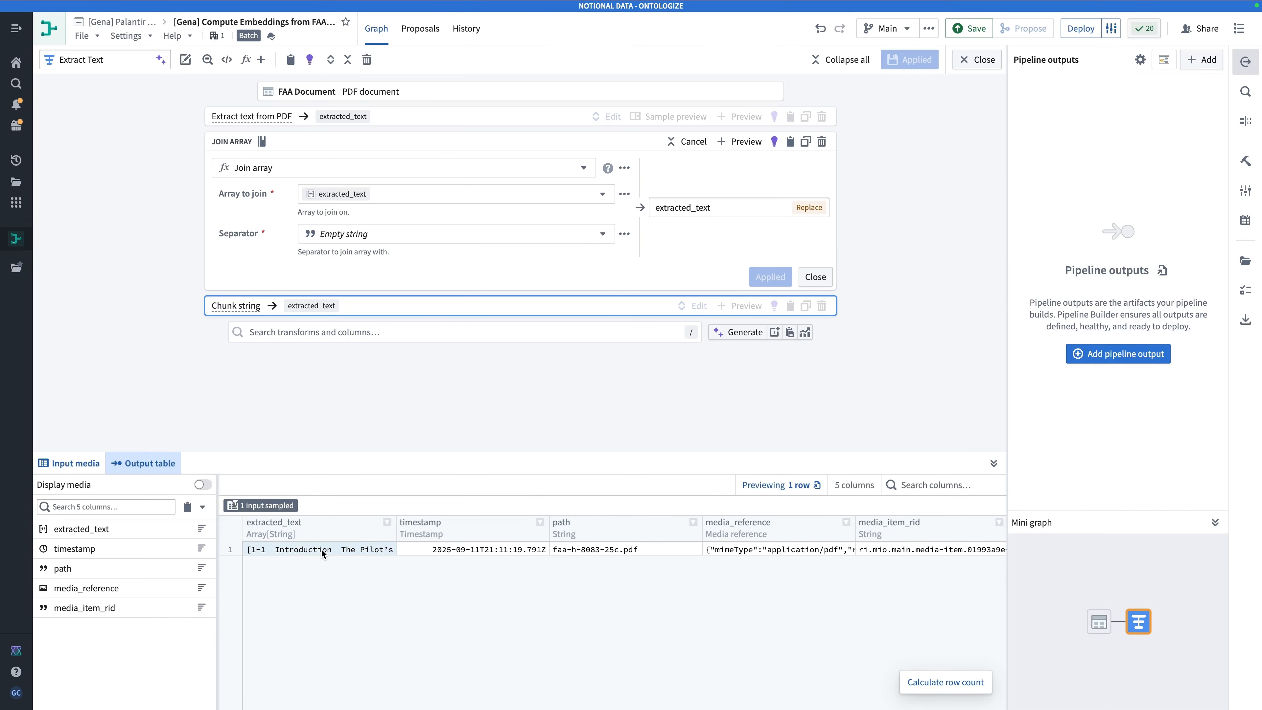
{"action": "mouse_move", "coordinate": [321, 548]}
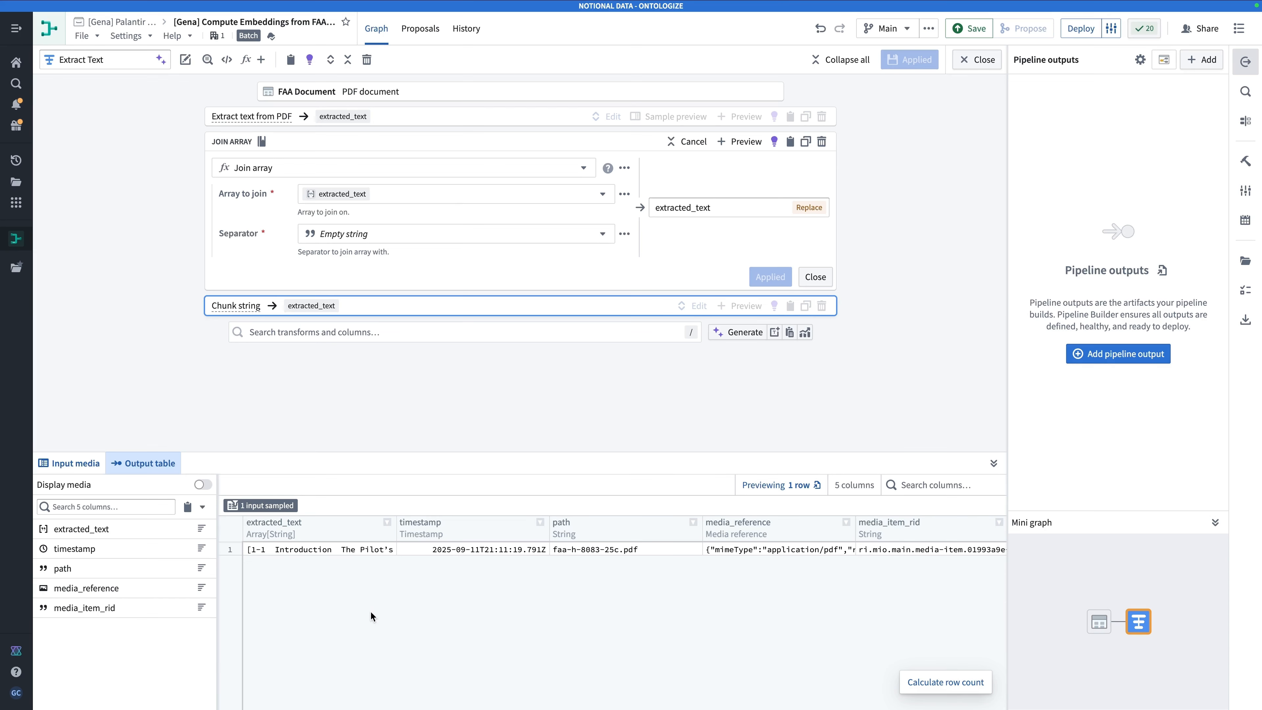
Add and apply an Explode array with position transform on extracted_text, replacing that column, and inspect the first output row
{"action": "left_click", "coordinate": [494, 331]}
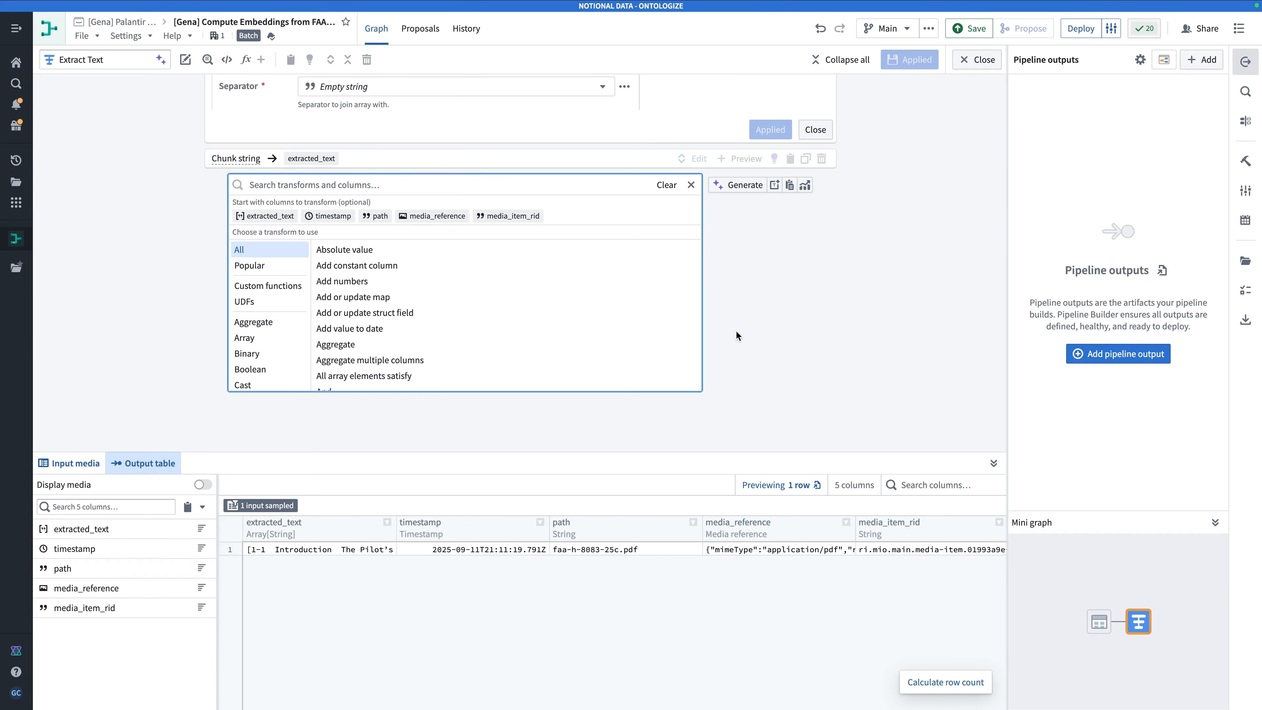
{"action": "type", "text": "explode arr"}
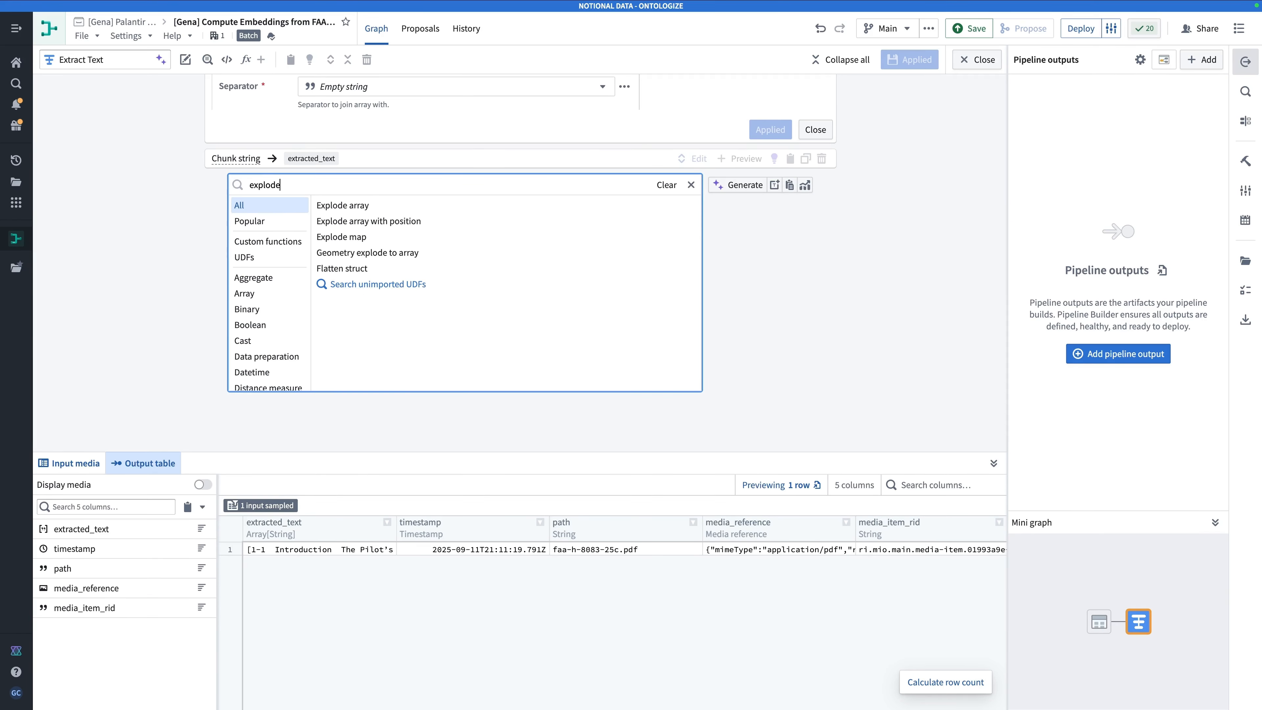
{"action": "left_click", "coordinate": [393, 222]}
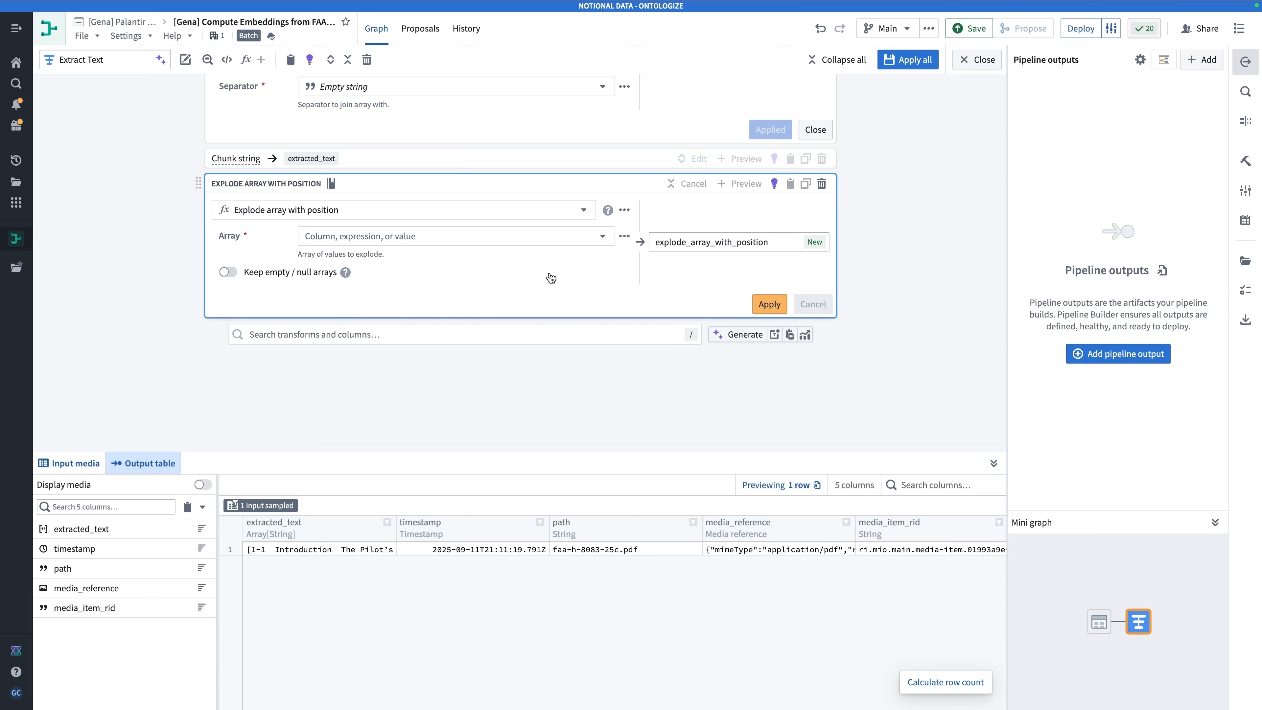
{"action": "left_click", "coordinate": [412, 236]}
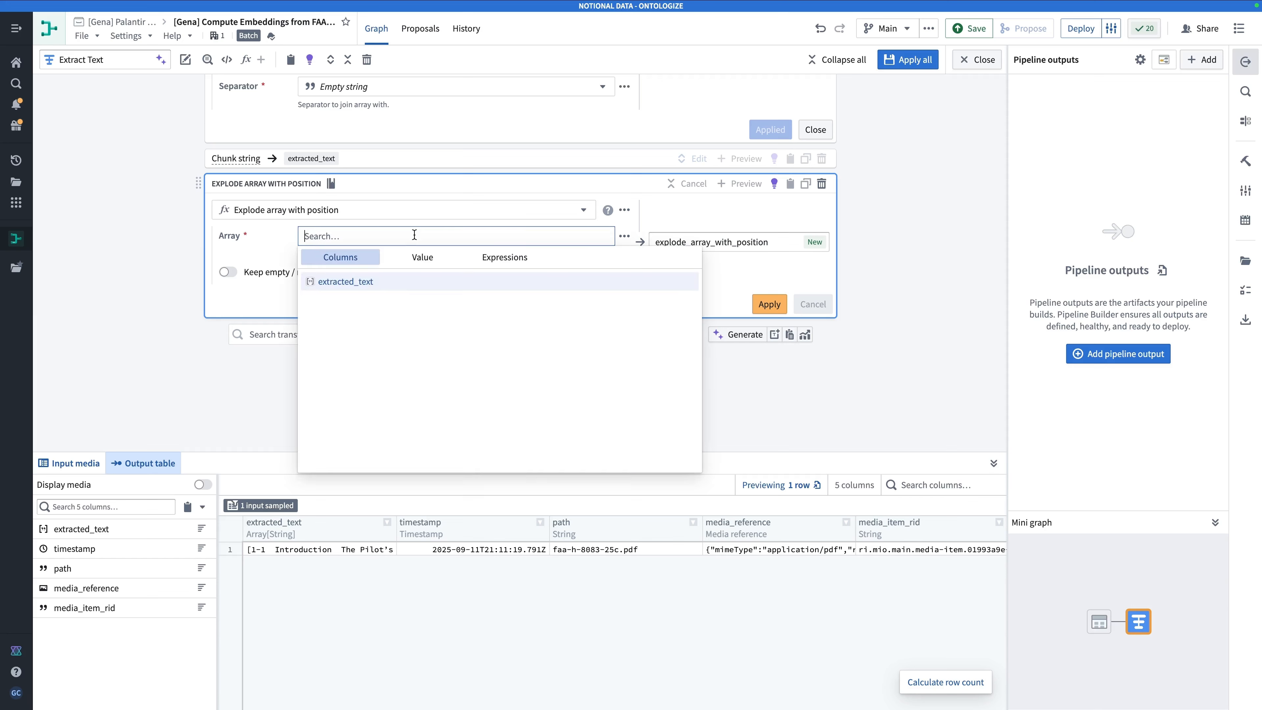
{"action": "left_click", "coordinate": [401, 283]}
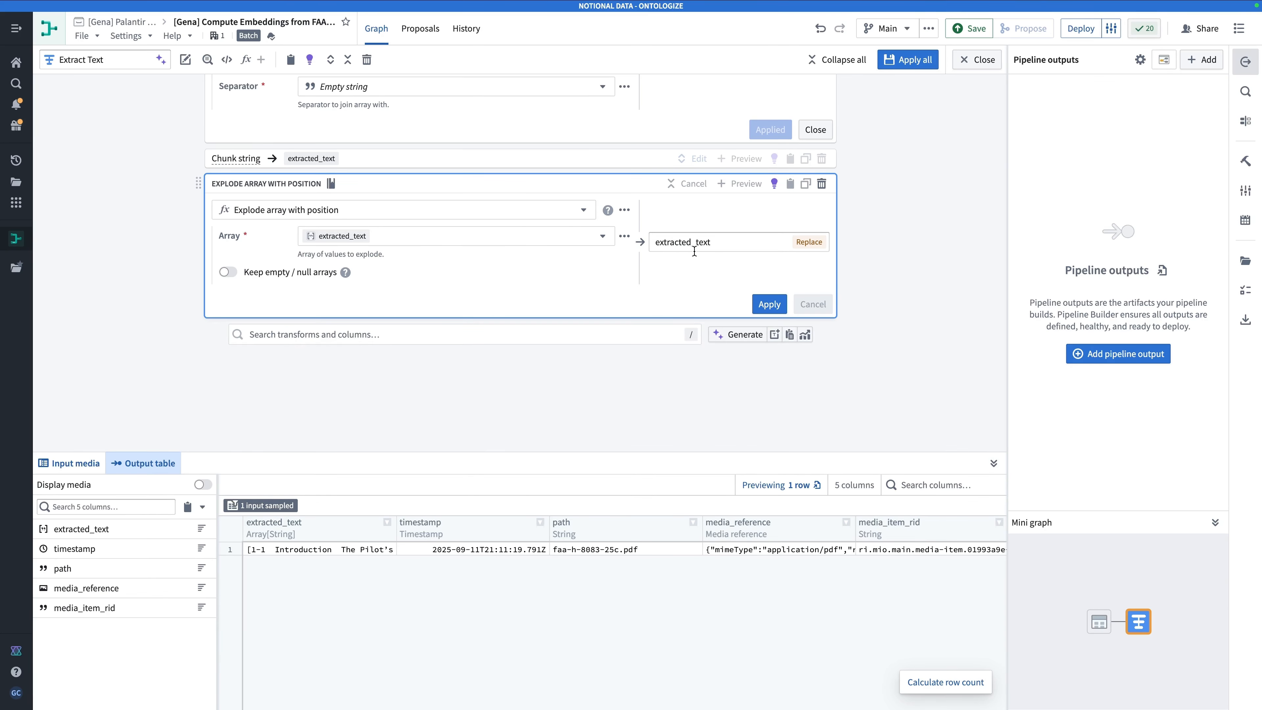
{"action": "scroll", "coordinate": [696, 256], "scroll_direction": "down", "scroll_amount": 1}
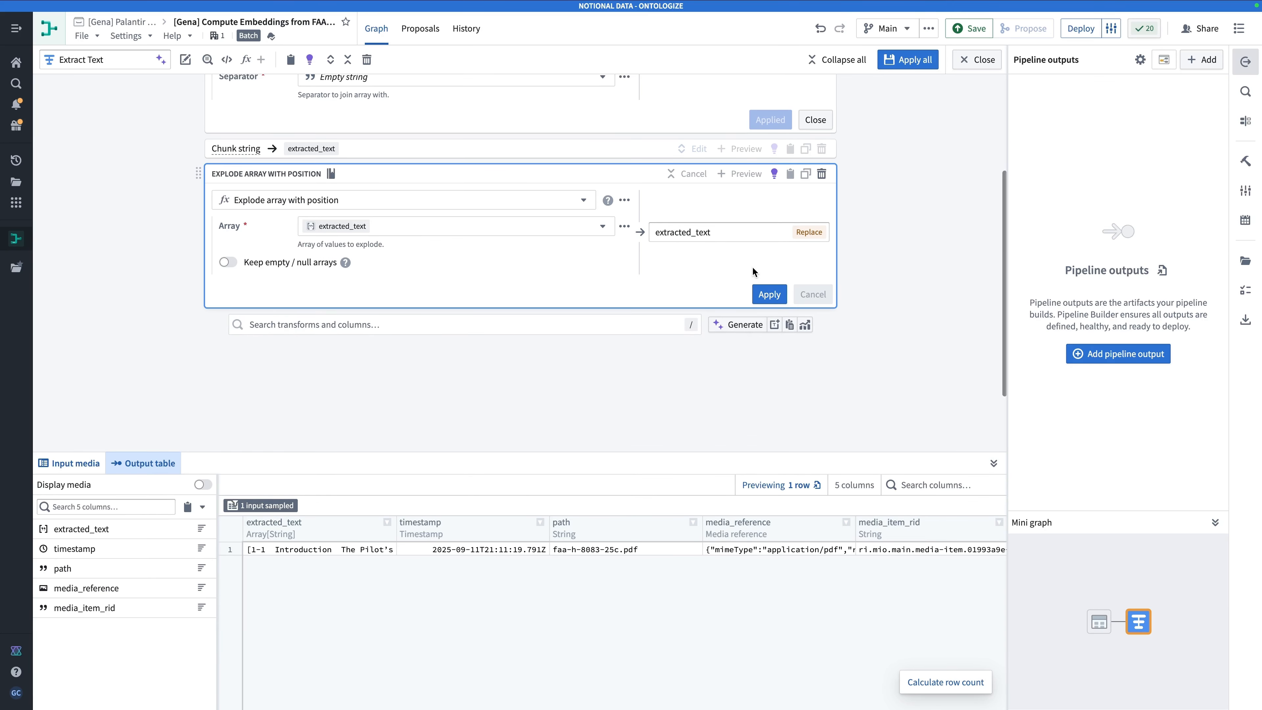
{"action": "left_click", "coordinate": [767, 301]}
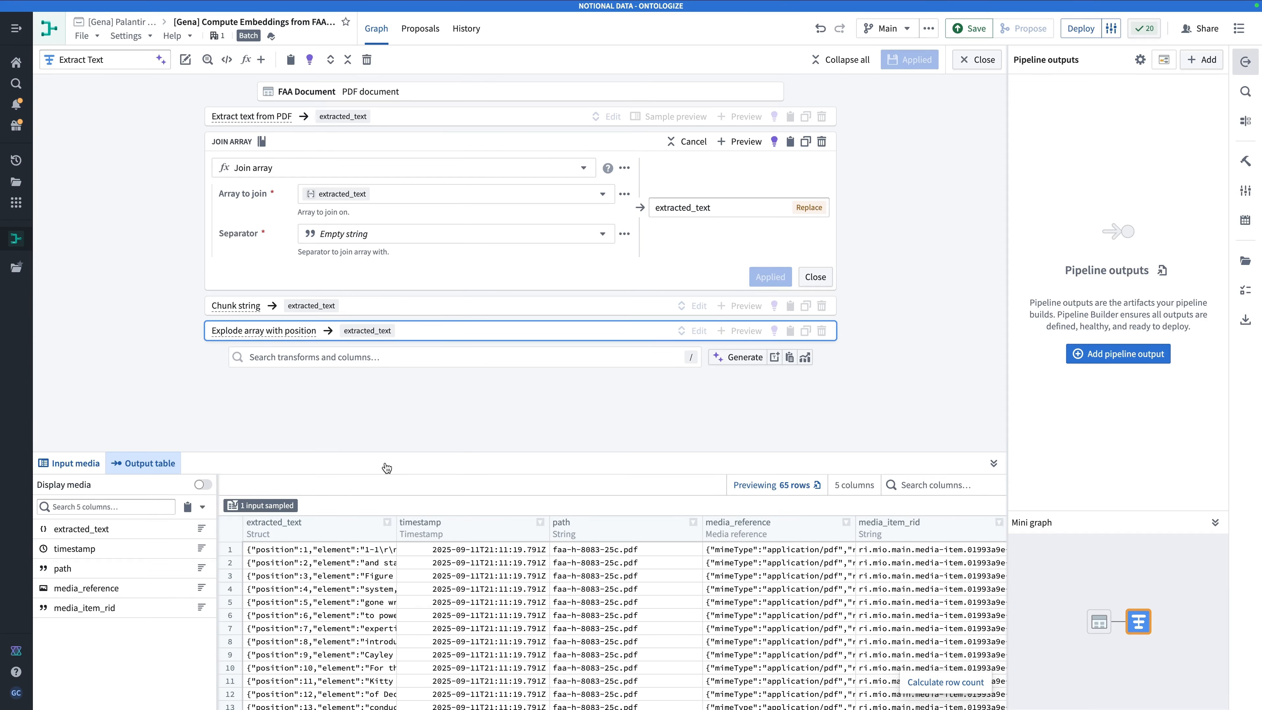
{"action": "mouse_move", "coordinate": [324, 549]}
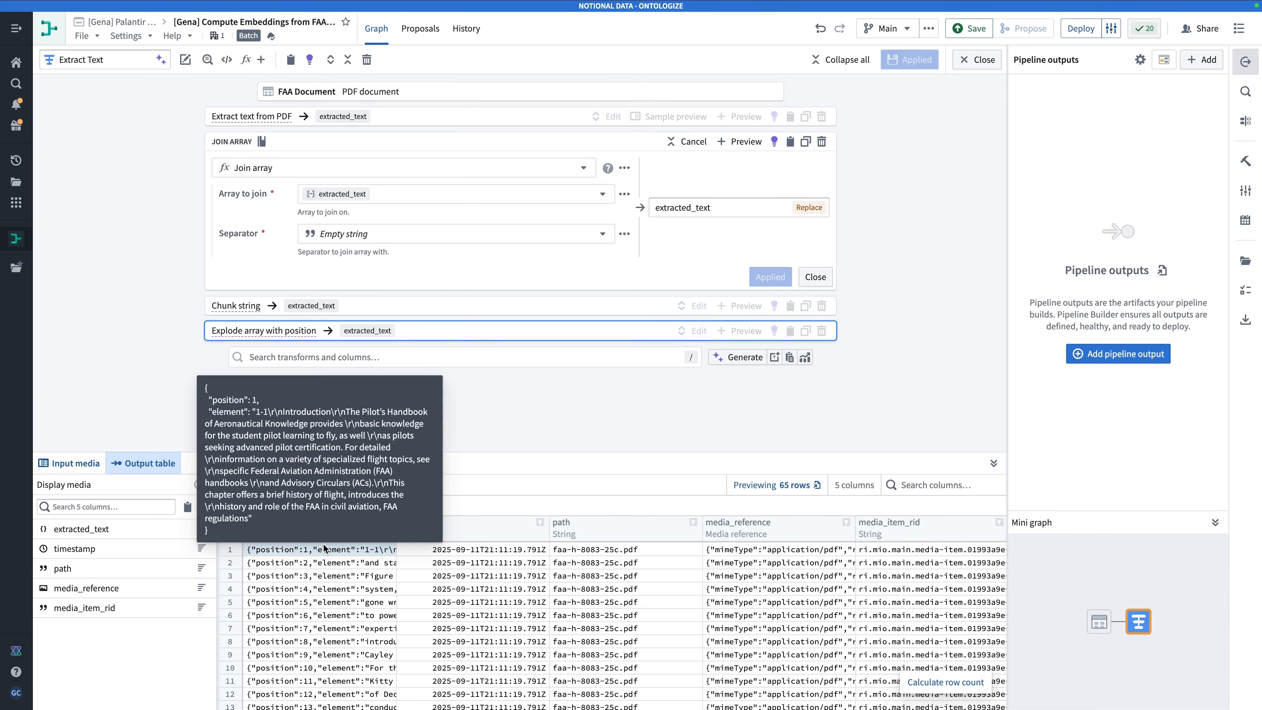
Add an Extract many struct fields transform after the array explosion and select extracted_text as its struct
{"action": "left_click", "coordinate": [394, 357]}
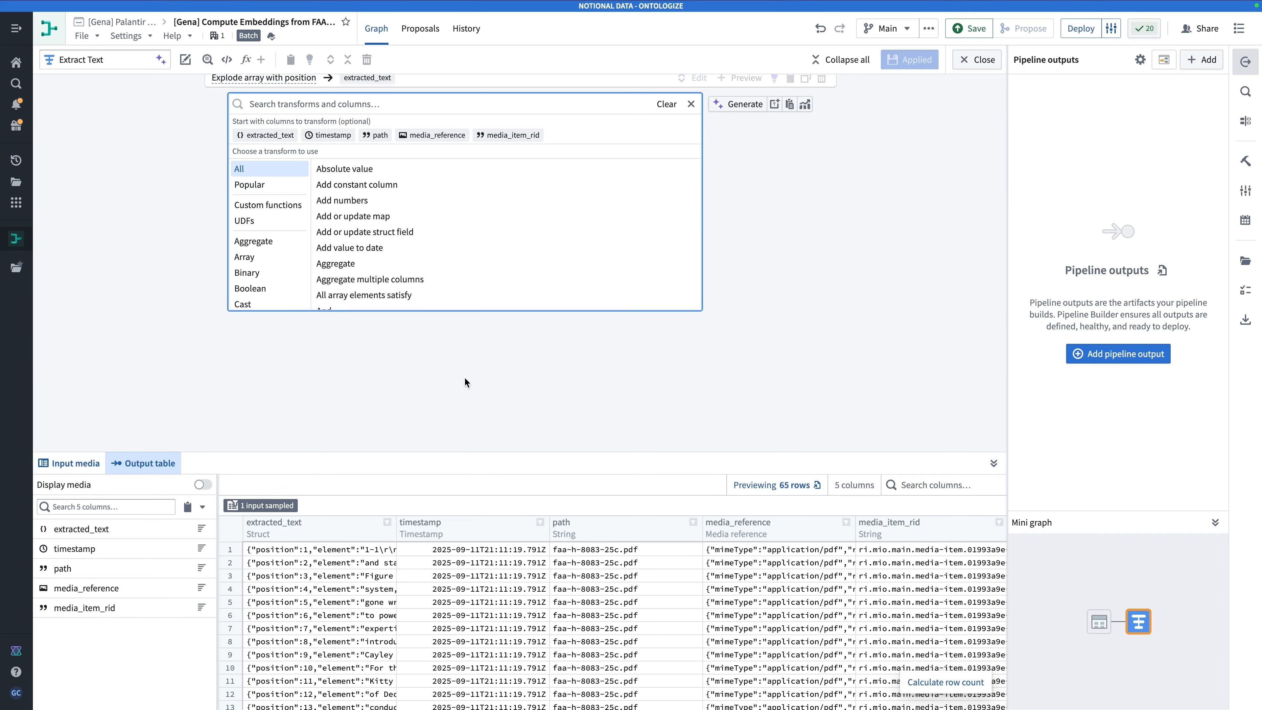
{"action": "type", "text": "Extract many"}
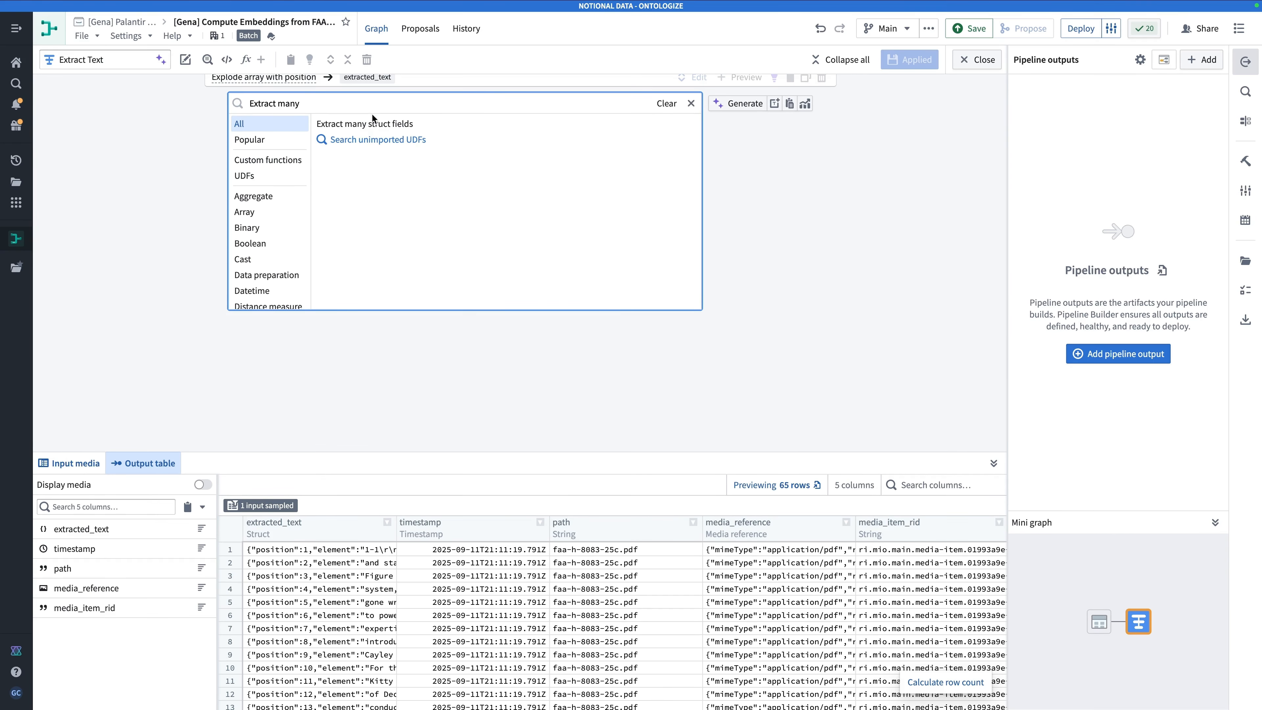
{"action": "left_click", "coordinate": [374, 124]}
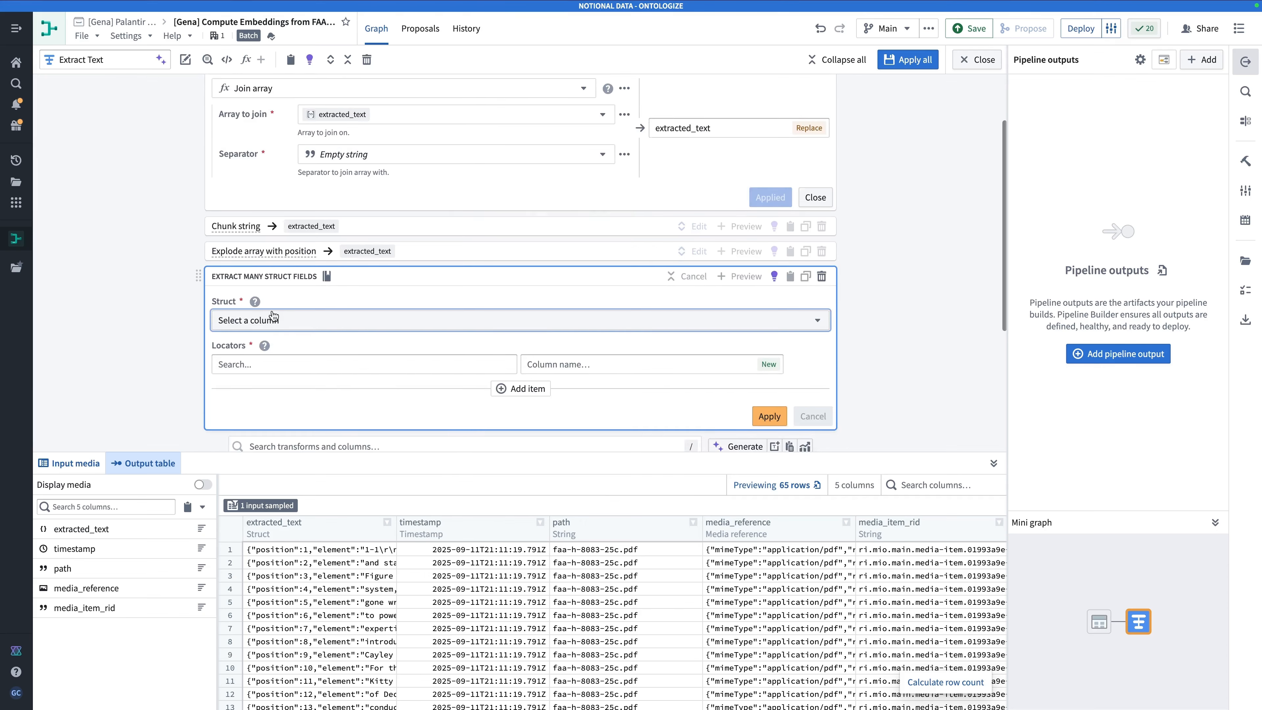
{"action": "left_click", "coordinate": [268, 319]}
{"action": "left_click", "coordinate": [272, 366]}
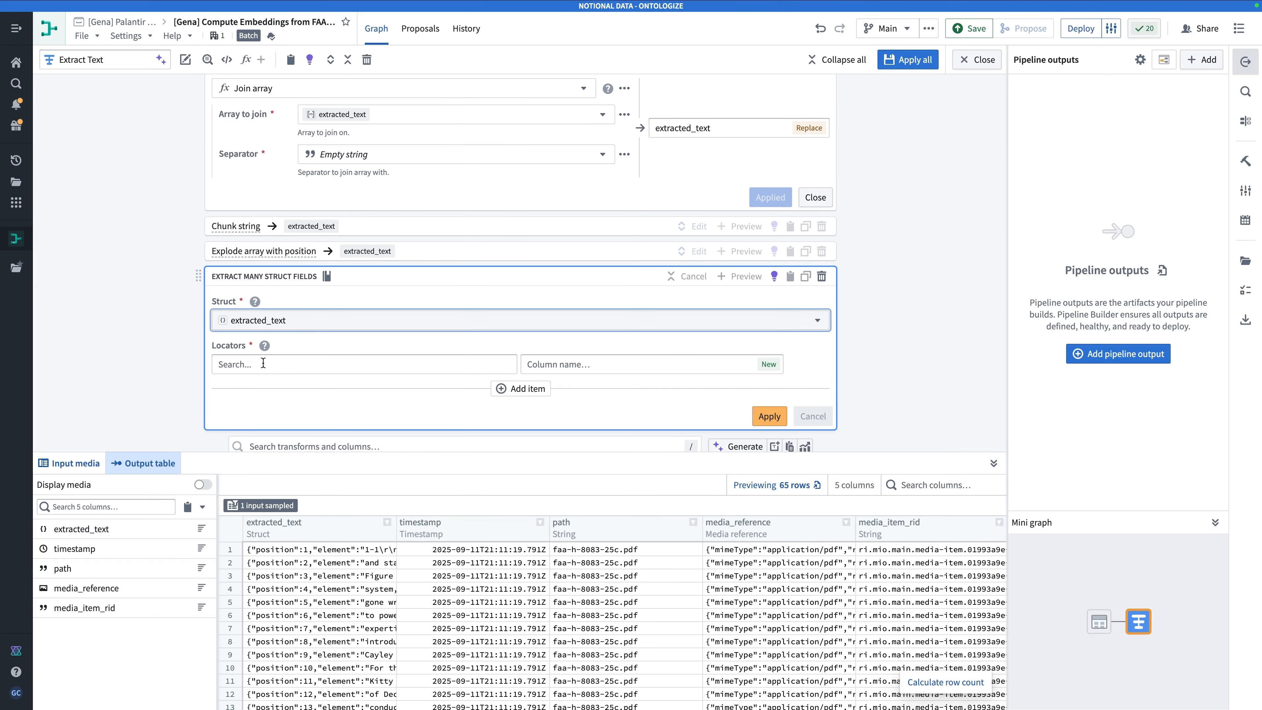
Map the struct's position field to a new column named chunk_number
{"action": "left_click", "coordinate": [262, 364]}
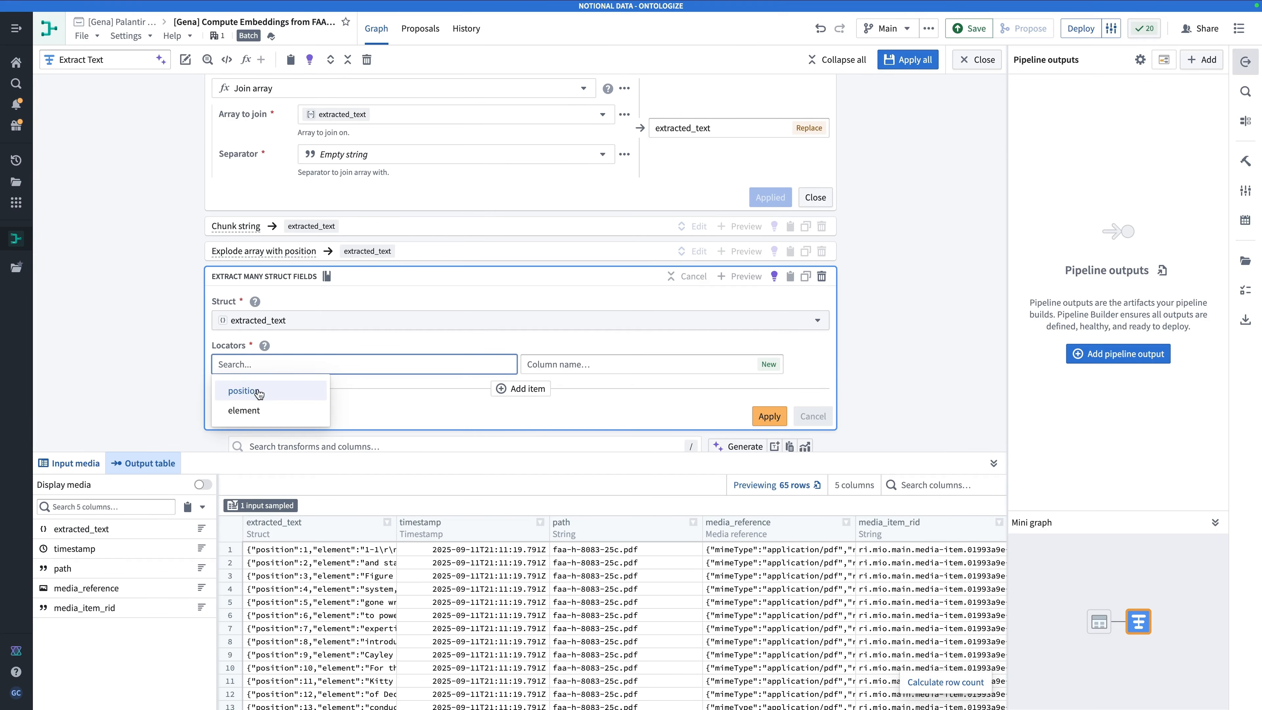
{"action": "left_click", "coordinate": [258, 390]}
{"action": "left_click", "coordinate": [682, 366]}
{"action": "type", "text": "chunk)nu"}
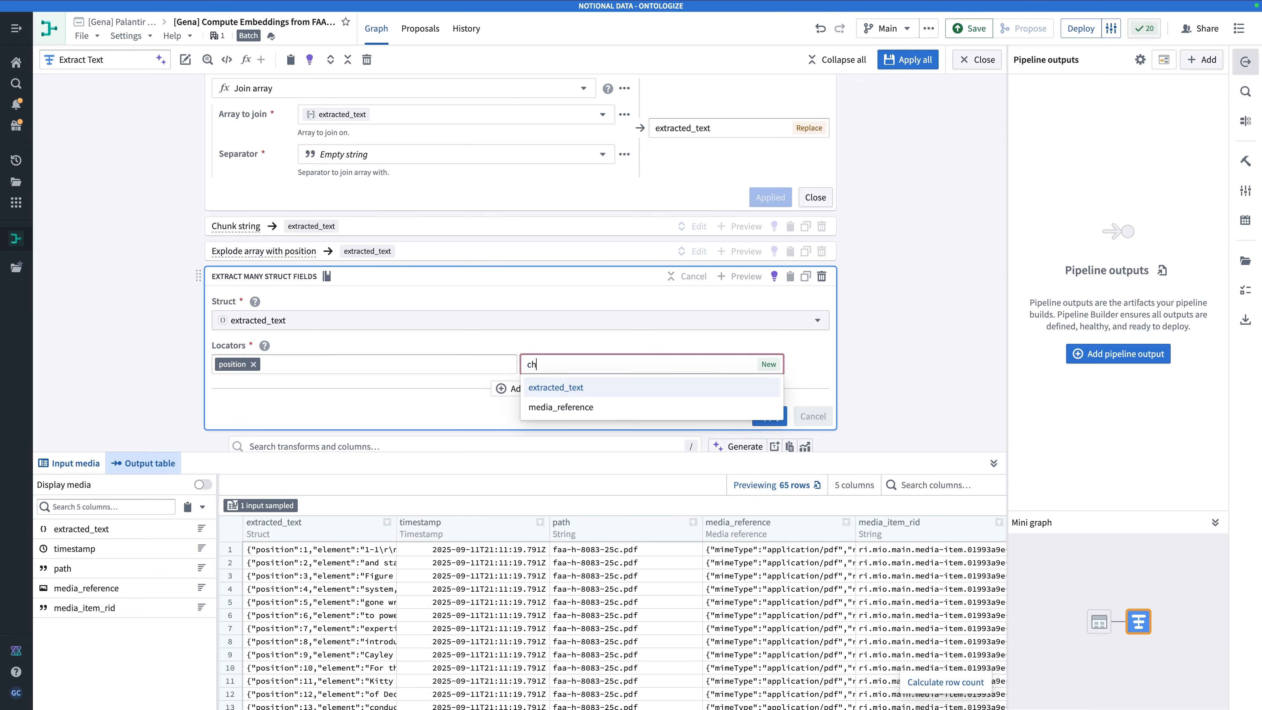
{"action": "key", "text": "BackSpace"}
{"action": "key", "text": "BackSpace"}
{"action": "key", "text": "BackSpace"}
{"action": "type", "text": "_number"}
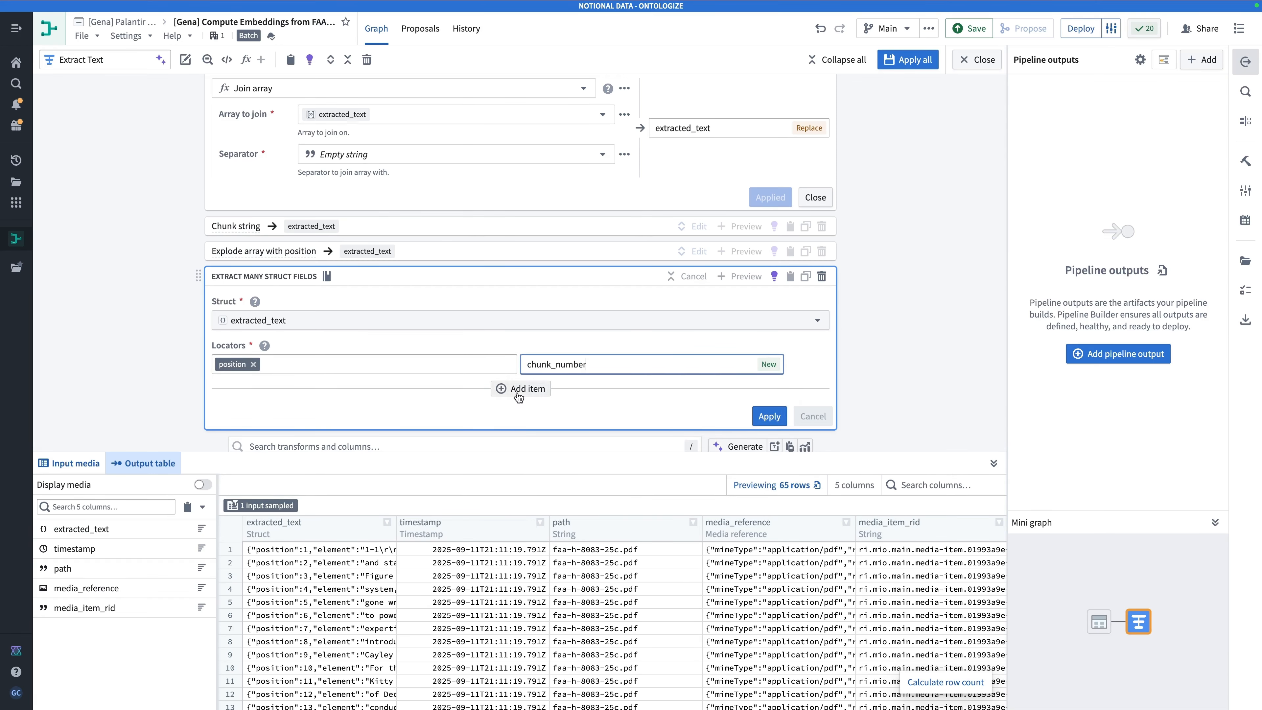
Map the struct's element field to extracted_text, replacing that column, then apply the transform and preview the output rows
{"action": "left_click", "coordinate": [521, 389]}
{"action": "left_click", "coordinate": [407, 388]}
{"action": "type", "text": "element"}
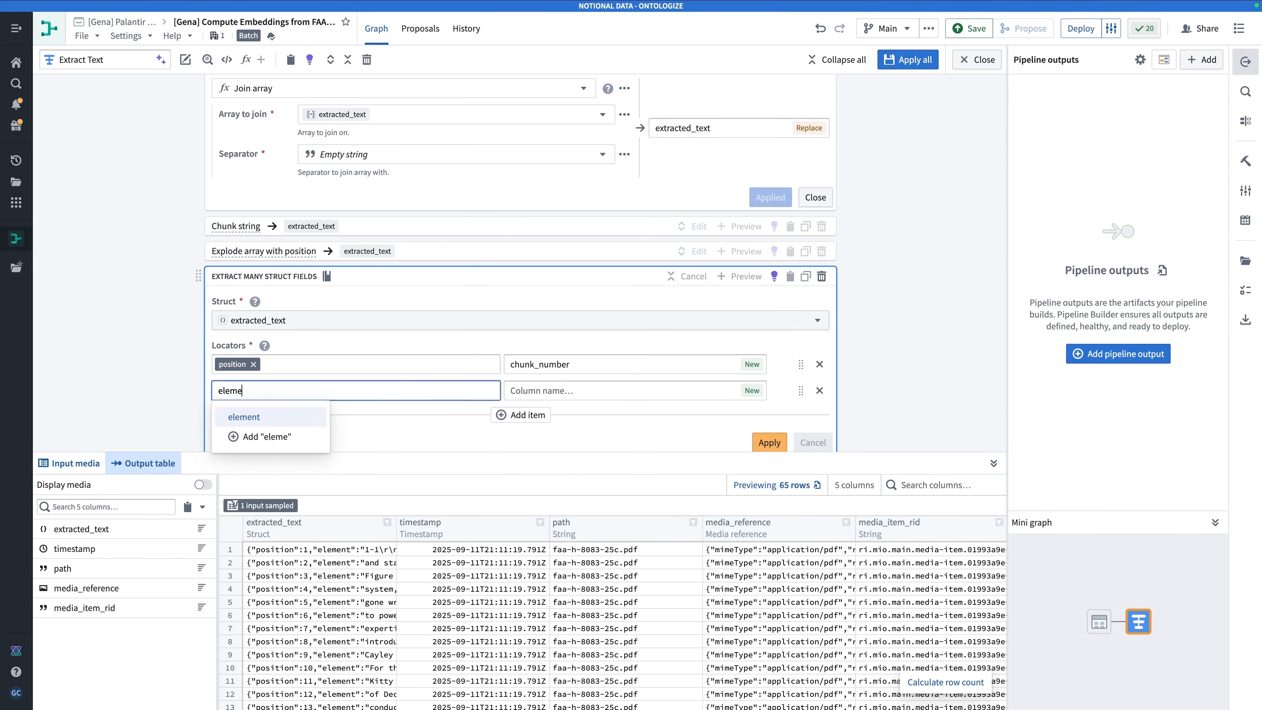
{"action": "left_click", "coordinate": [294, 420]}
{"action": "left_click", "coordinate": [556, 394]}
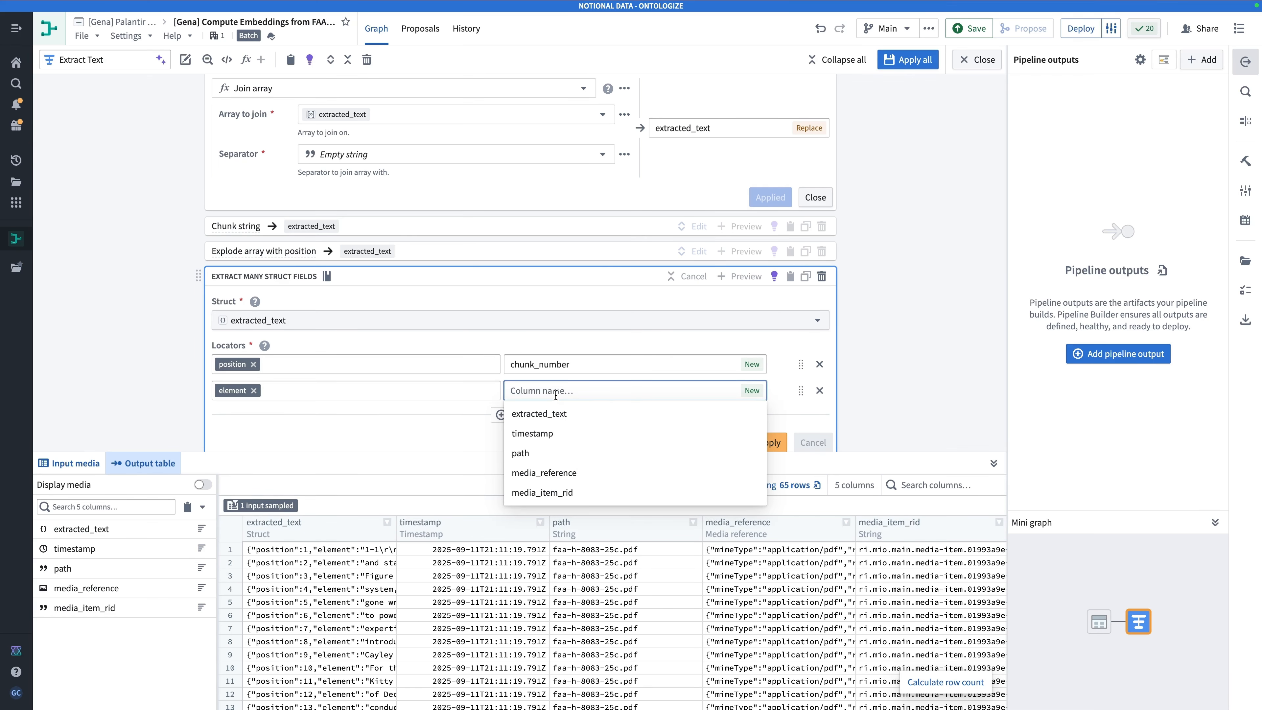
{"action": "left_click", "coordinate": [564, 414]}
{"action": "scroll", "coordinate": [564, 419], "scroll_direction": "down", "scroll_amount": 1}
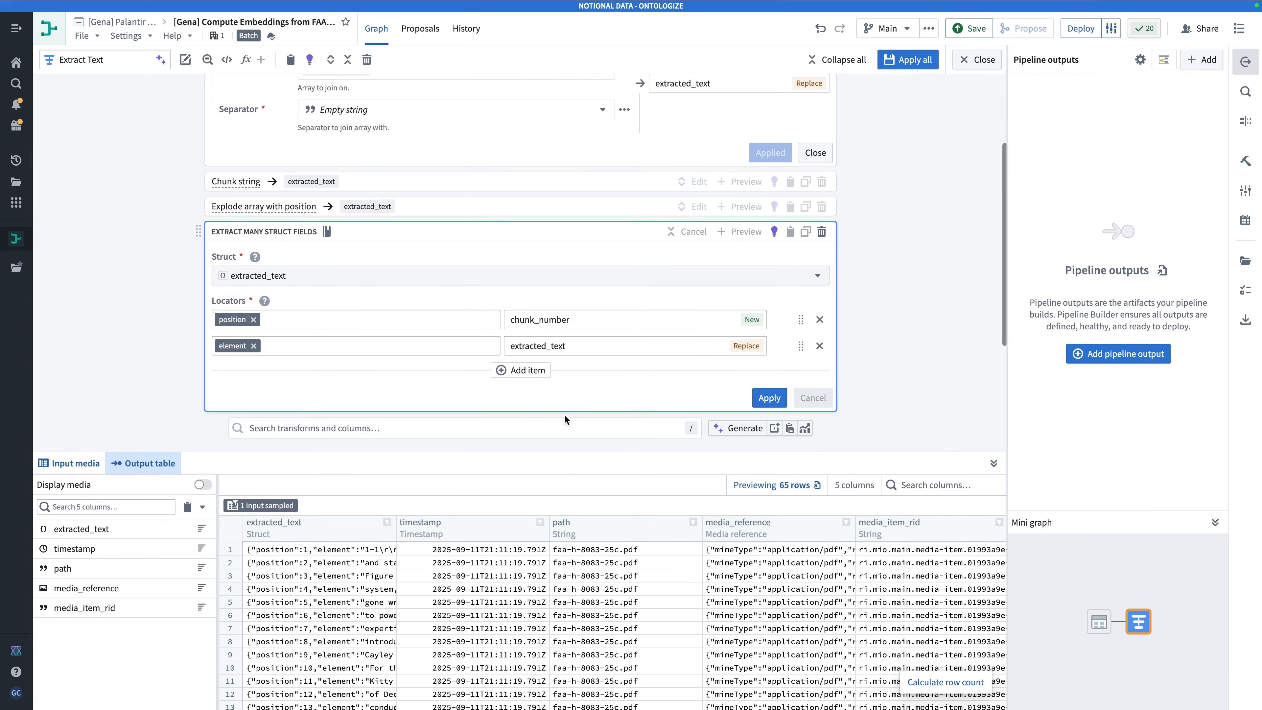
{"action": "left_click", "coordinate": [769, 398]}
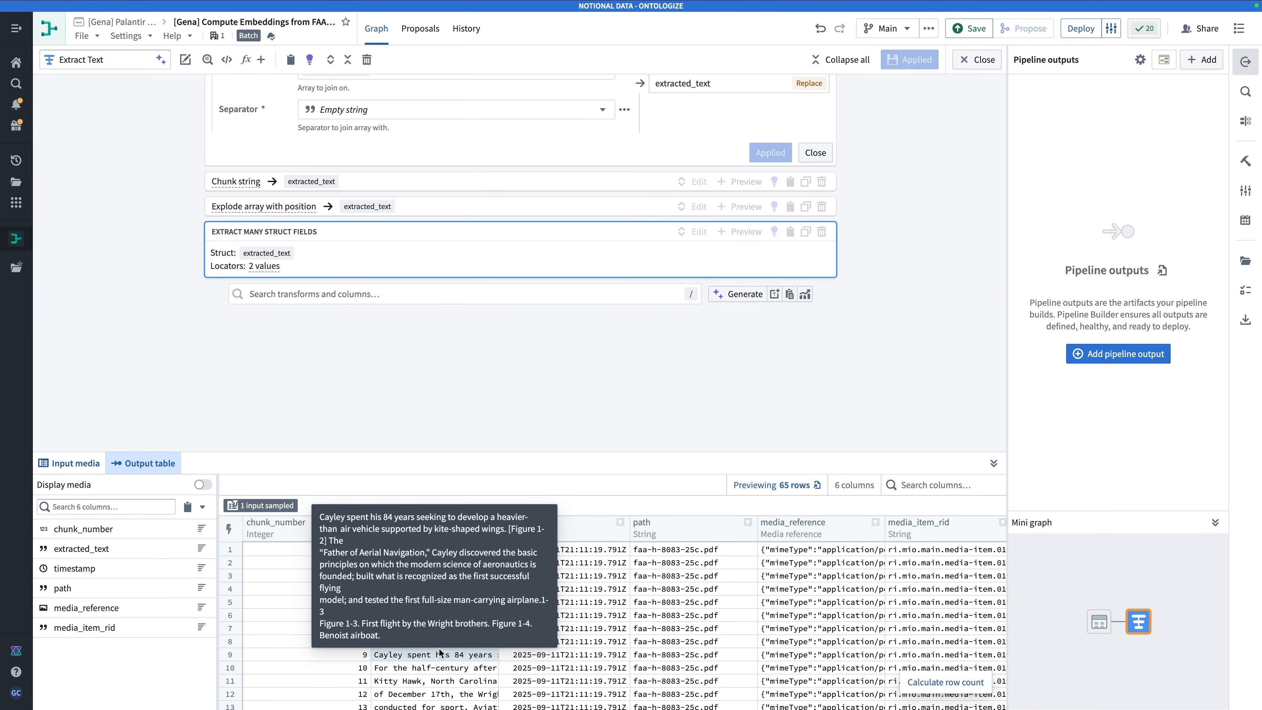
{"action": "scroll", "coordinate": [439, 652], "scroll_direction": "down", "scroll_amount": 3}
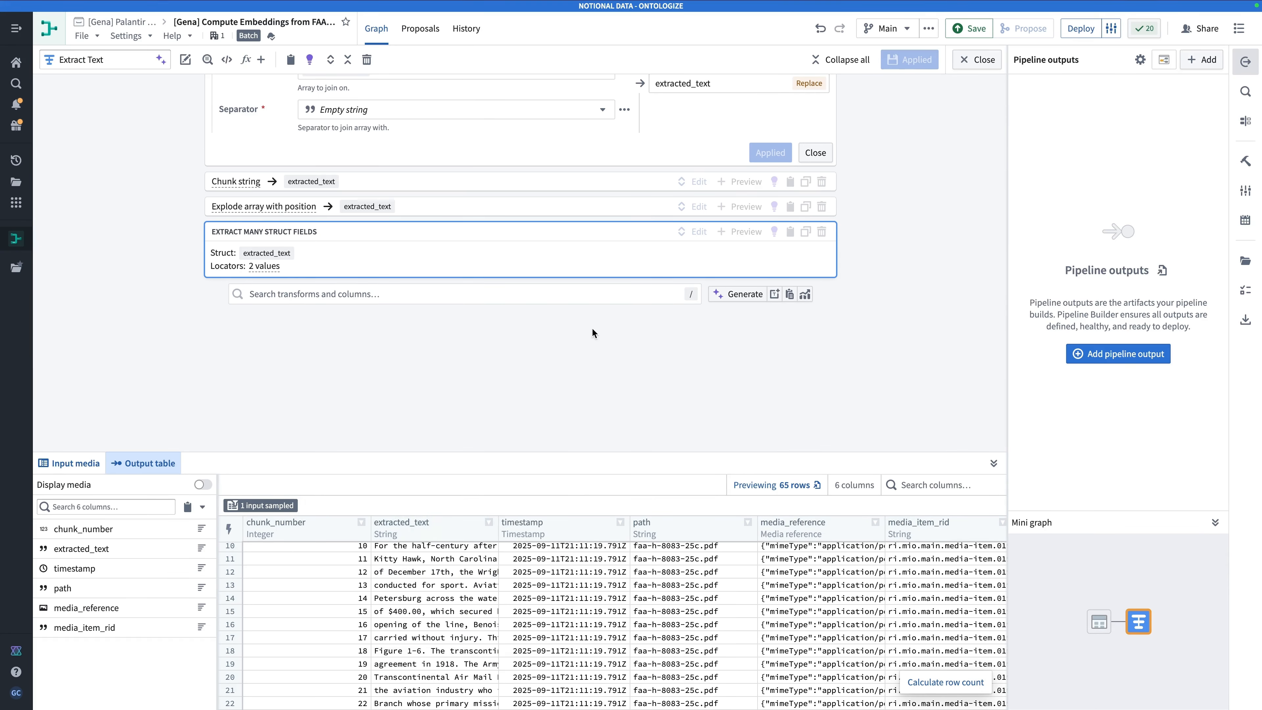
{"action": "scroll", "coordinate": [621, 322], "scroll_direction": "up", "scroll_amount": 3}
{"action": "scroll", "coordinate": [620, 324], "scroll_direction": "down", "scroll_amount": 2}
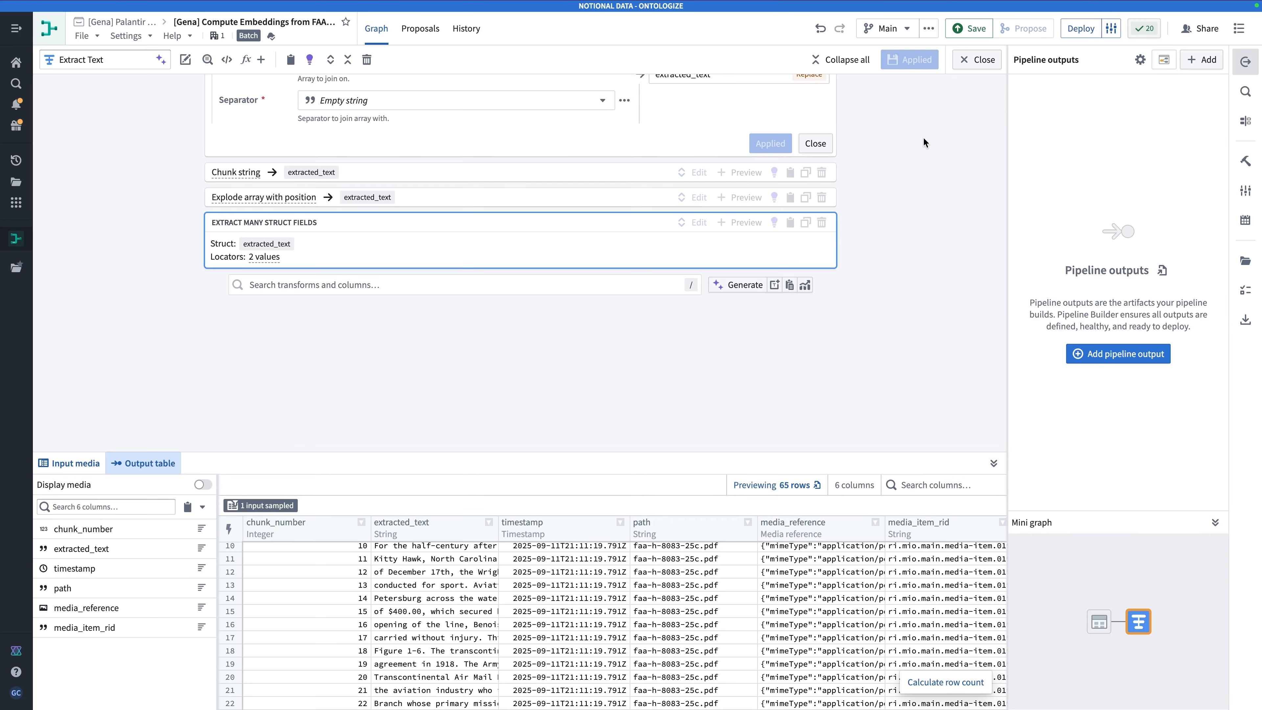
Close the Extract Text editor, add a transform after that node and enter Compute Embeddings as its name
{"action": "left_click", "coordinate": [815, 144]}
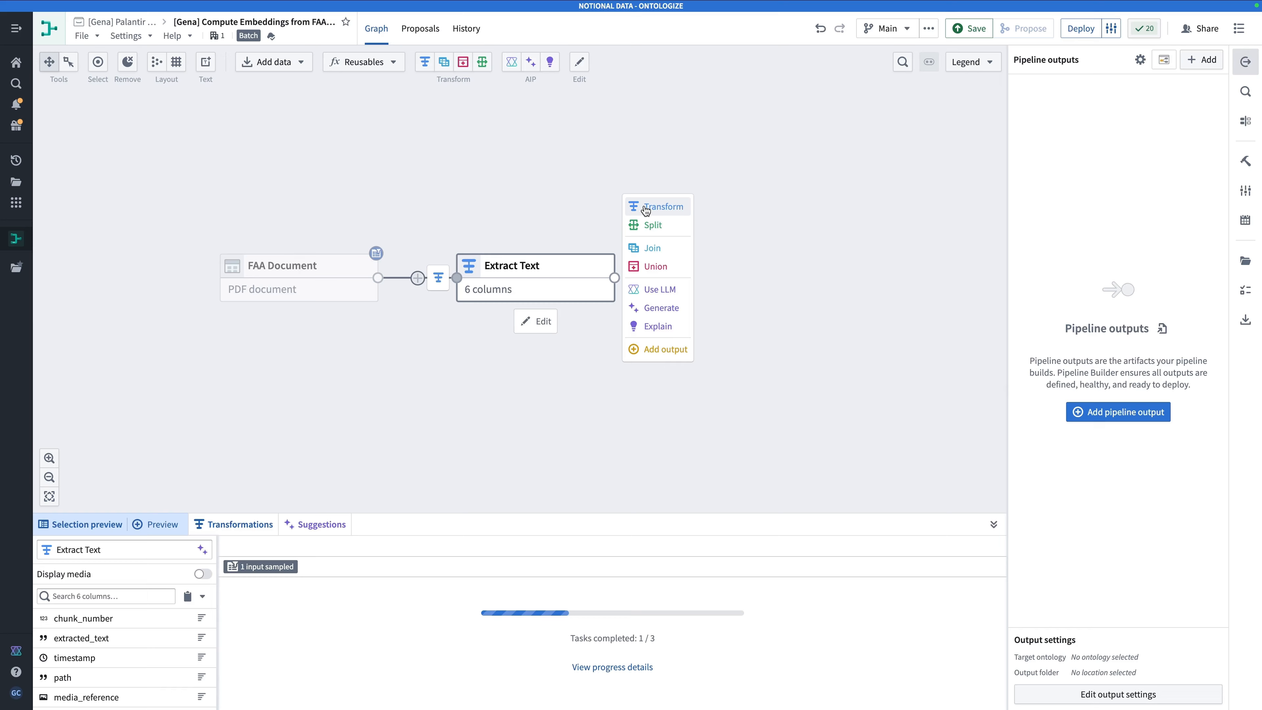
{"action": "left_click", "coordinate": [646, 208]}
{"action": "left_click", "coordinate": [126, 53]}
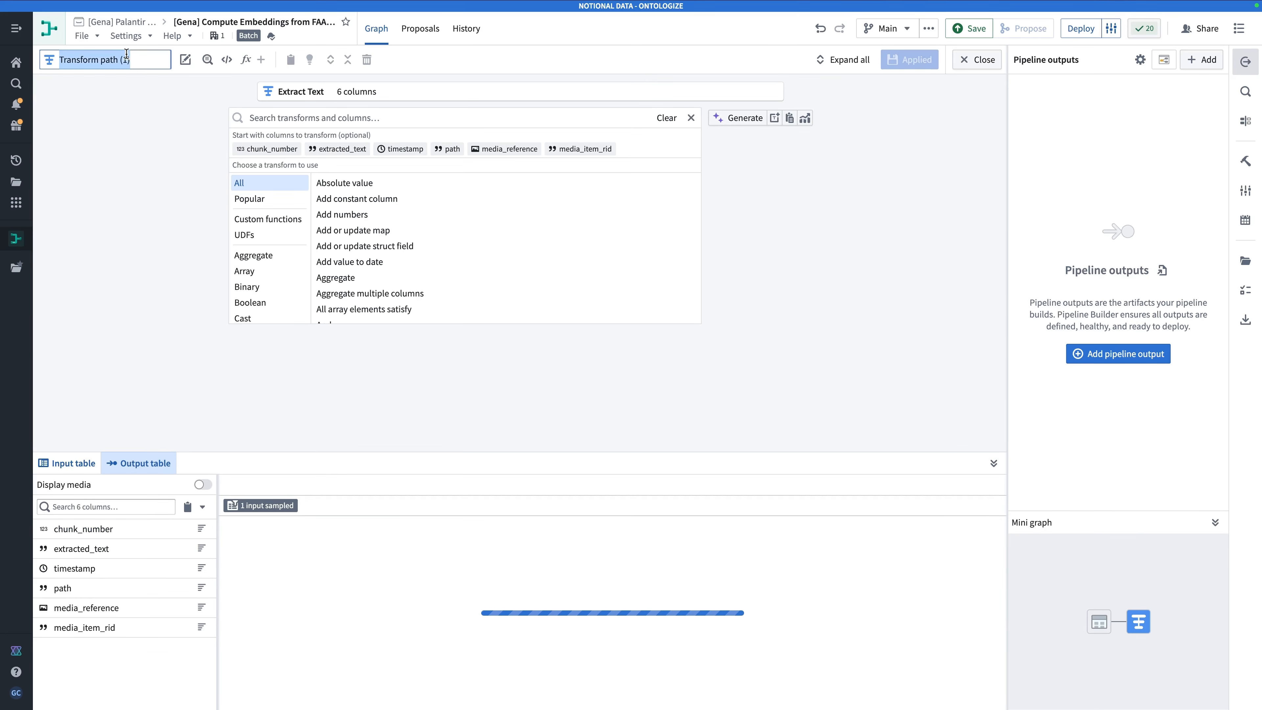
{"action": "type", "text": "C"}
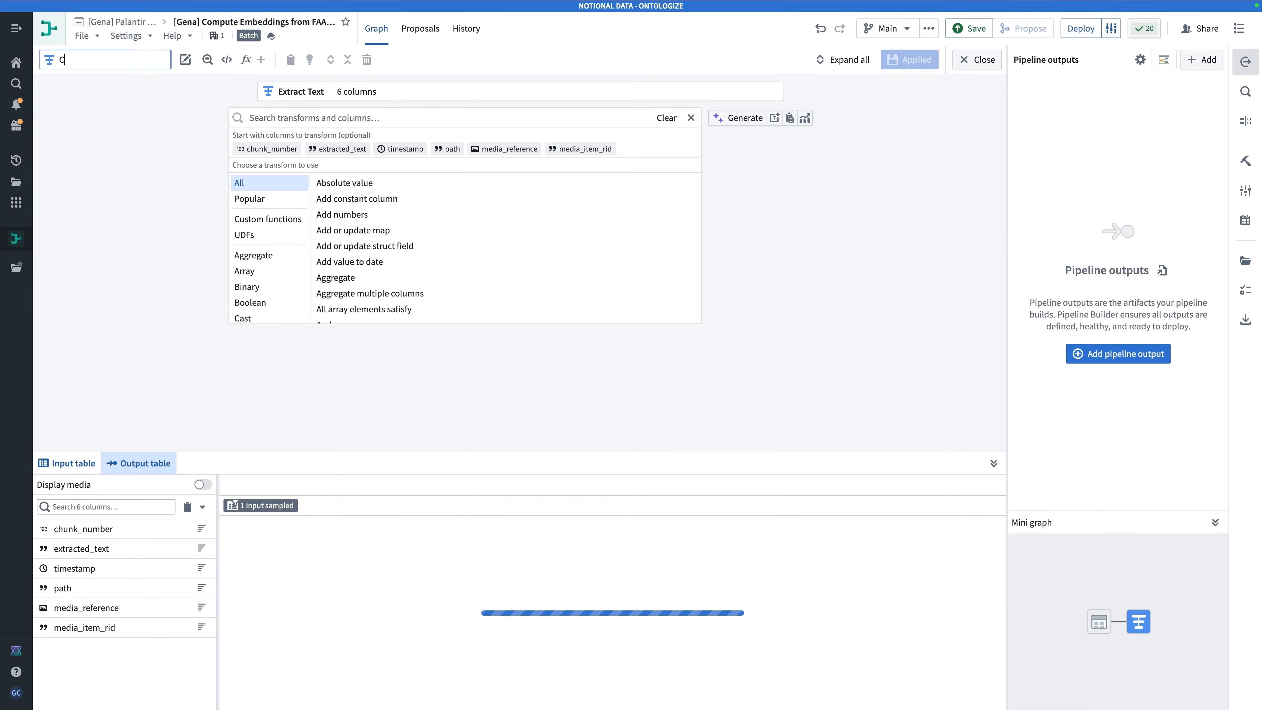
{"action": "type", "text": "ompute Embeddings"}
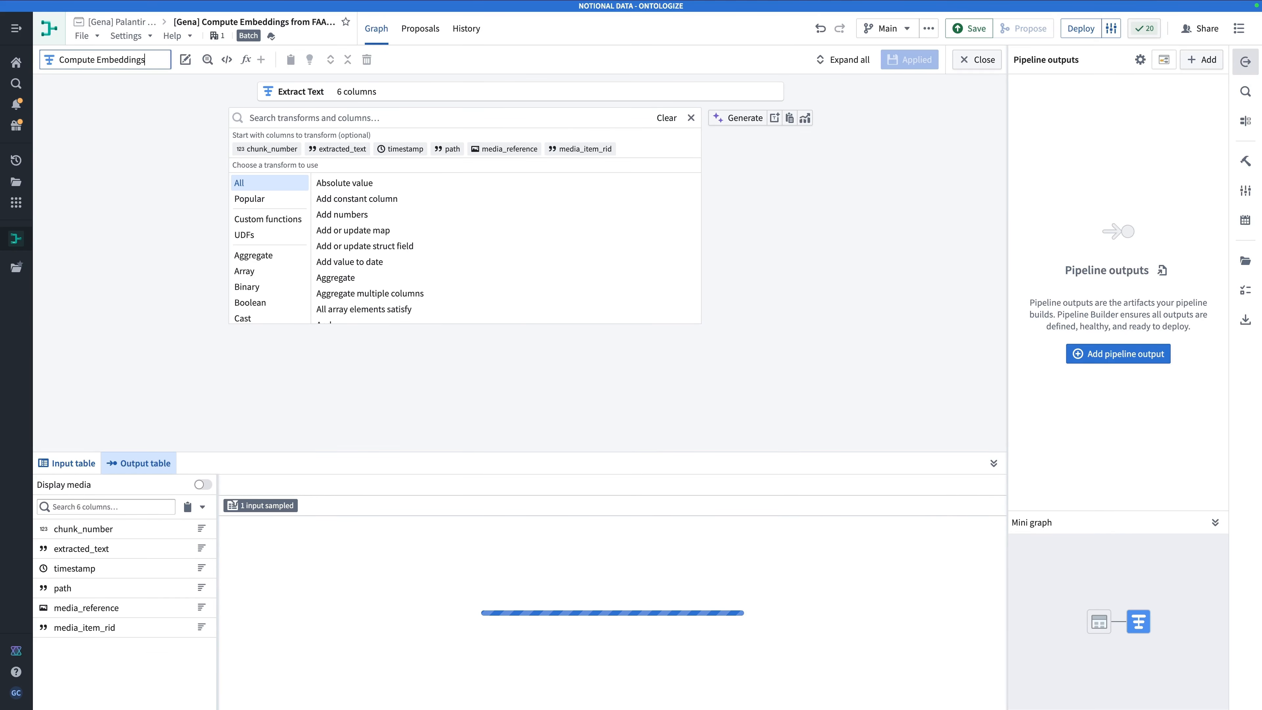
Search for the embedding transforms and add Text to embeddings to the path
{"action": "left_click", "coordinate": [308, 118]}
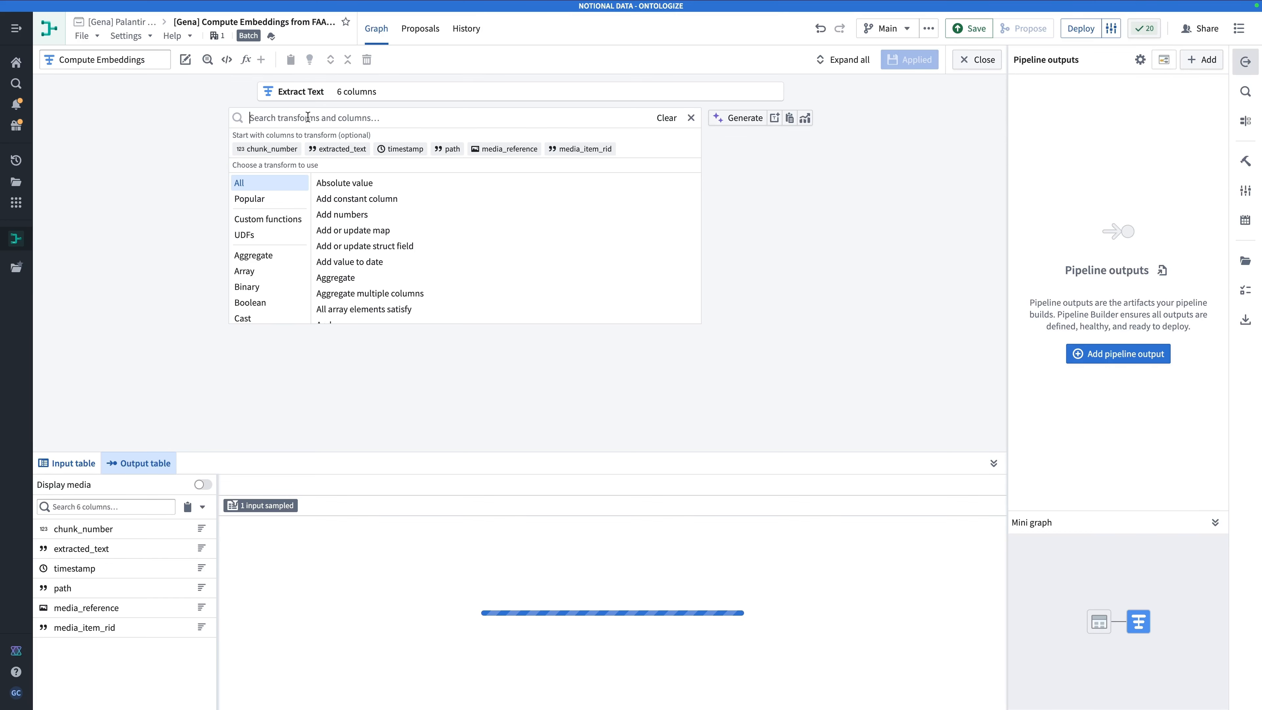
{"action": "type", "text": "embedding"}
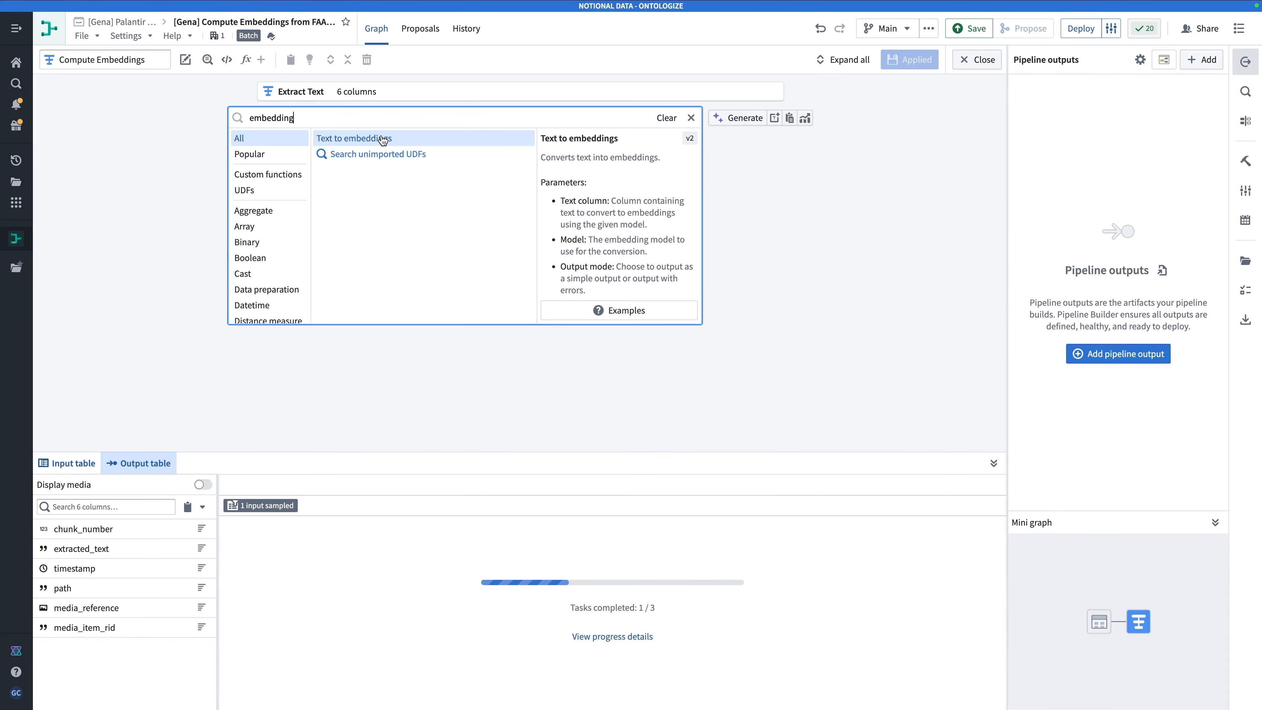
{"action": "key", "text": "ctrl+a"}
{"action": "type", "text": "text to emb"}
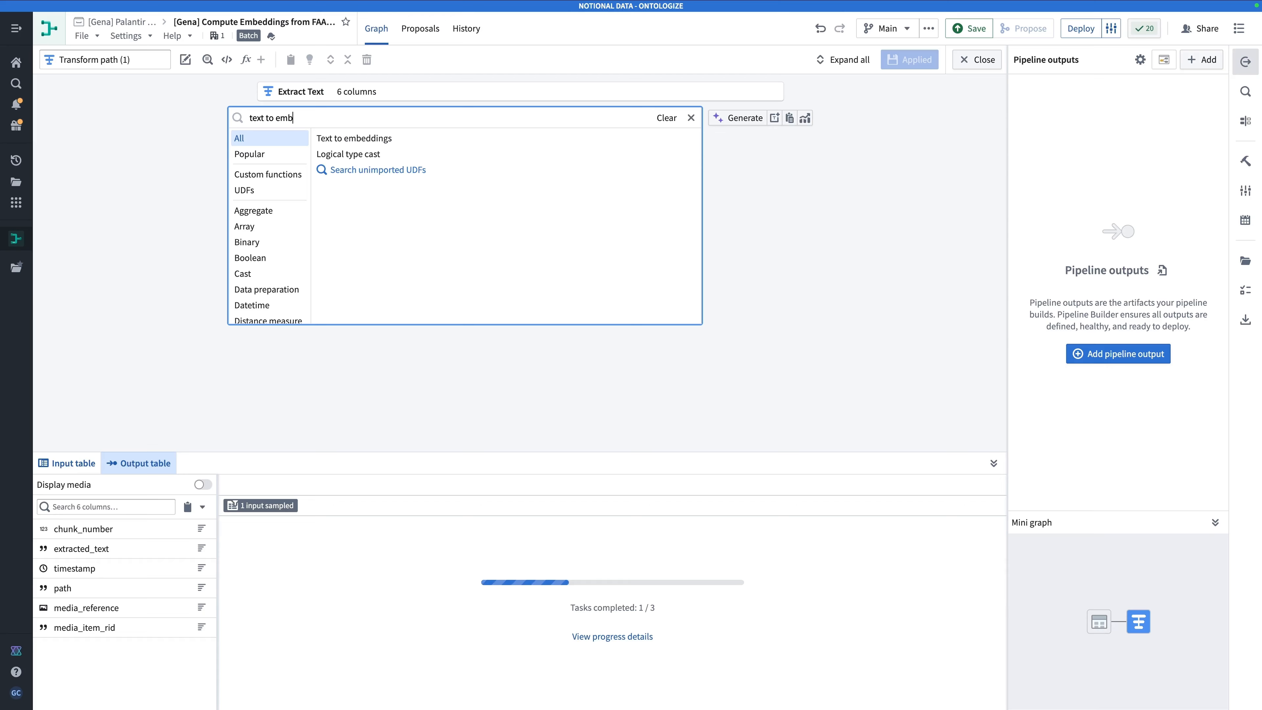
{"action": "left_click", "coordinate": [384, 139]}
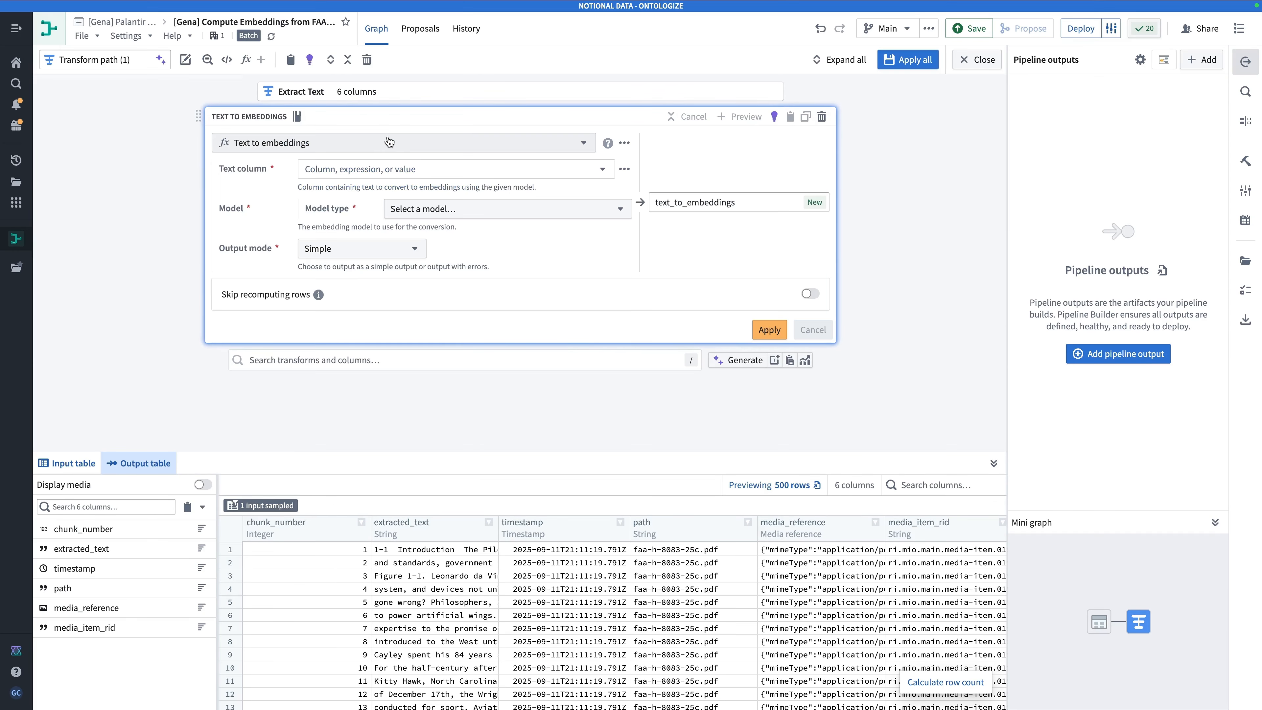
Set extracted_text as the text column to embed and choose text-embedding-ada-002 as the model
{"action": "left_click", "coordinate": [394, 175]}
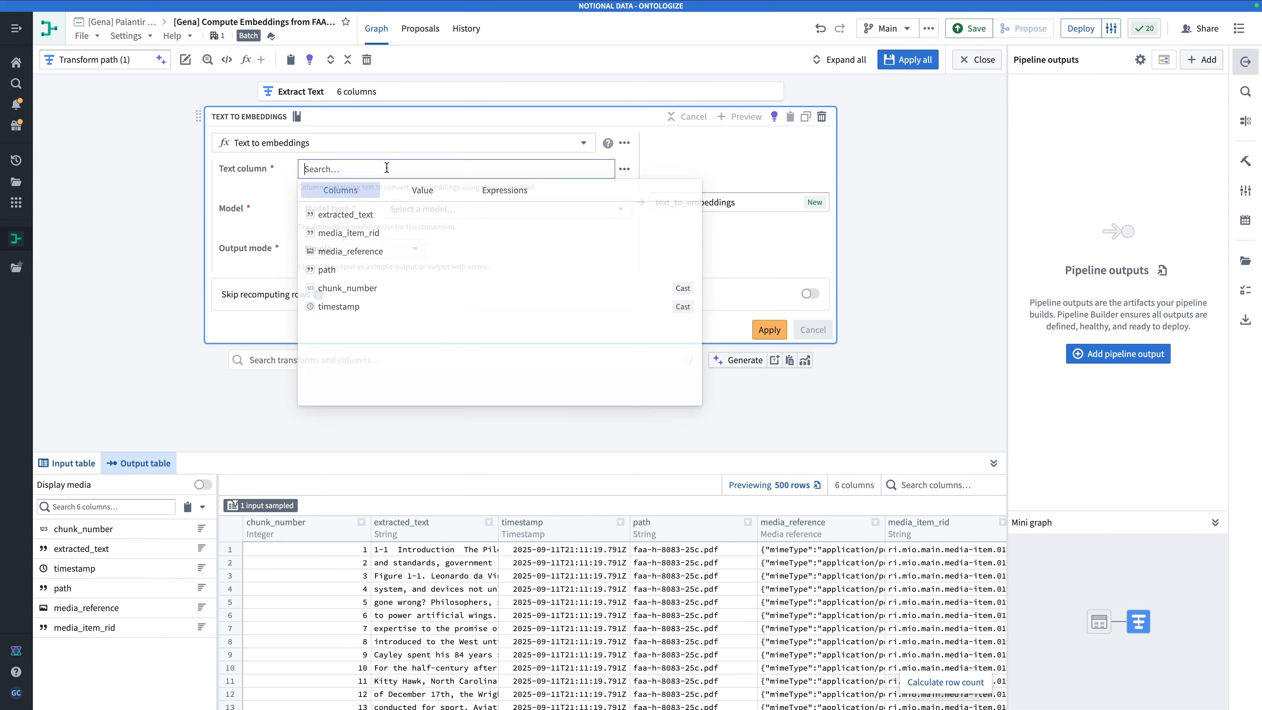
{"action": "left_click", "coordinate": [372, 221]}
{"action": "left_click", "coordinate": [405, 210]}
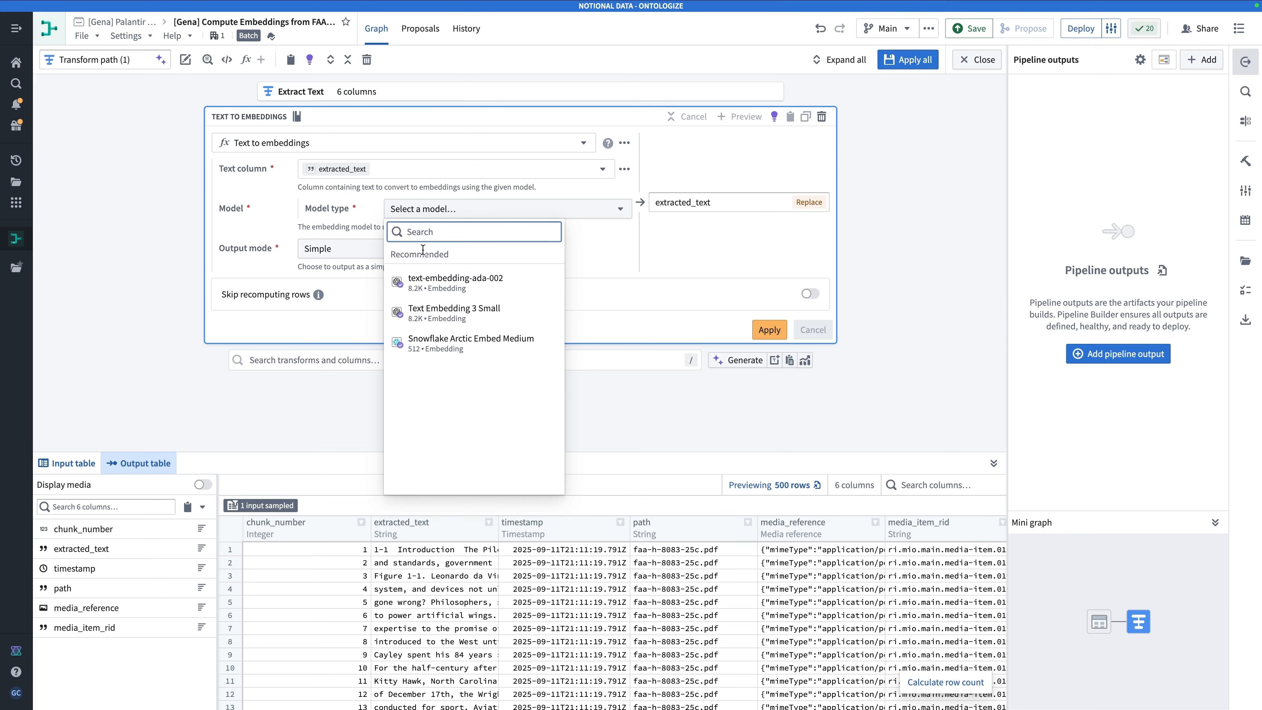
{"action": "mouse_move", "coordinate": [490, 282]}
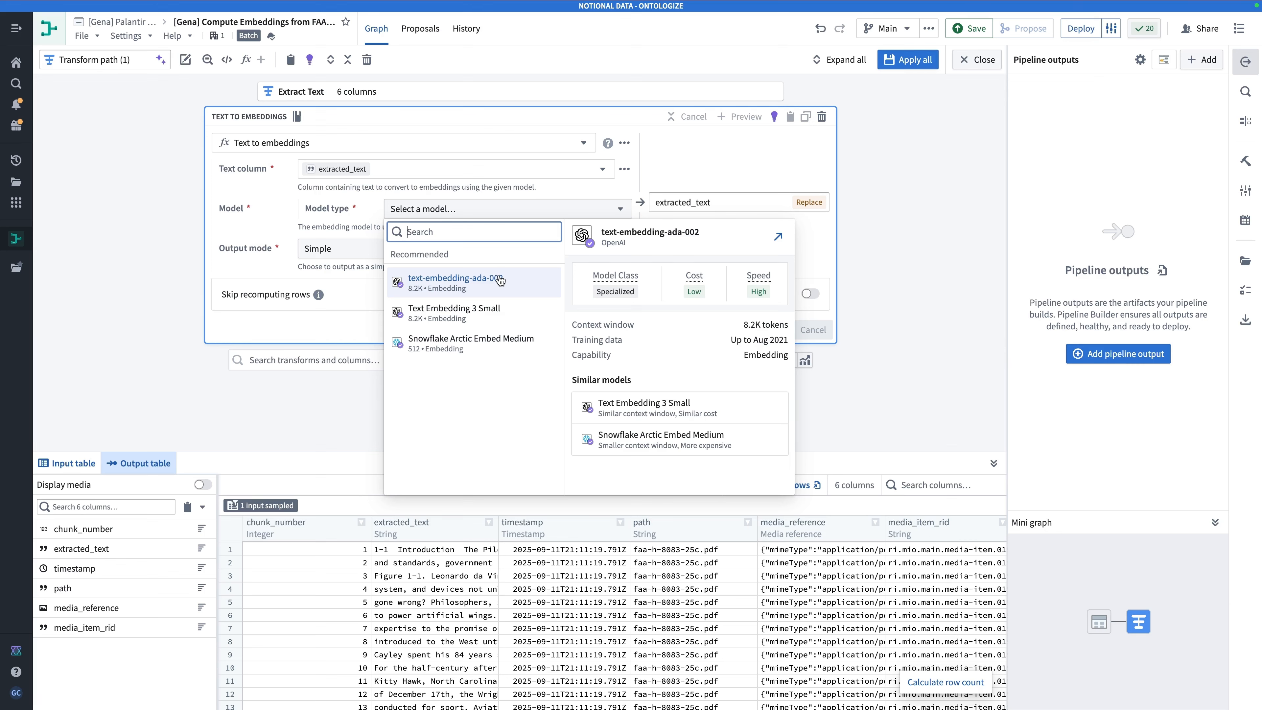
{"action": "left_click", "coordinate": [514, 283]}
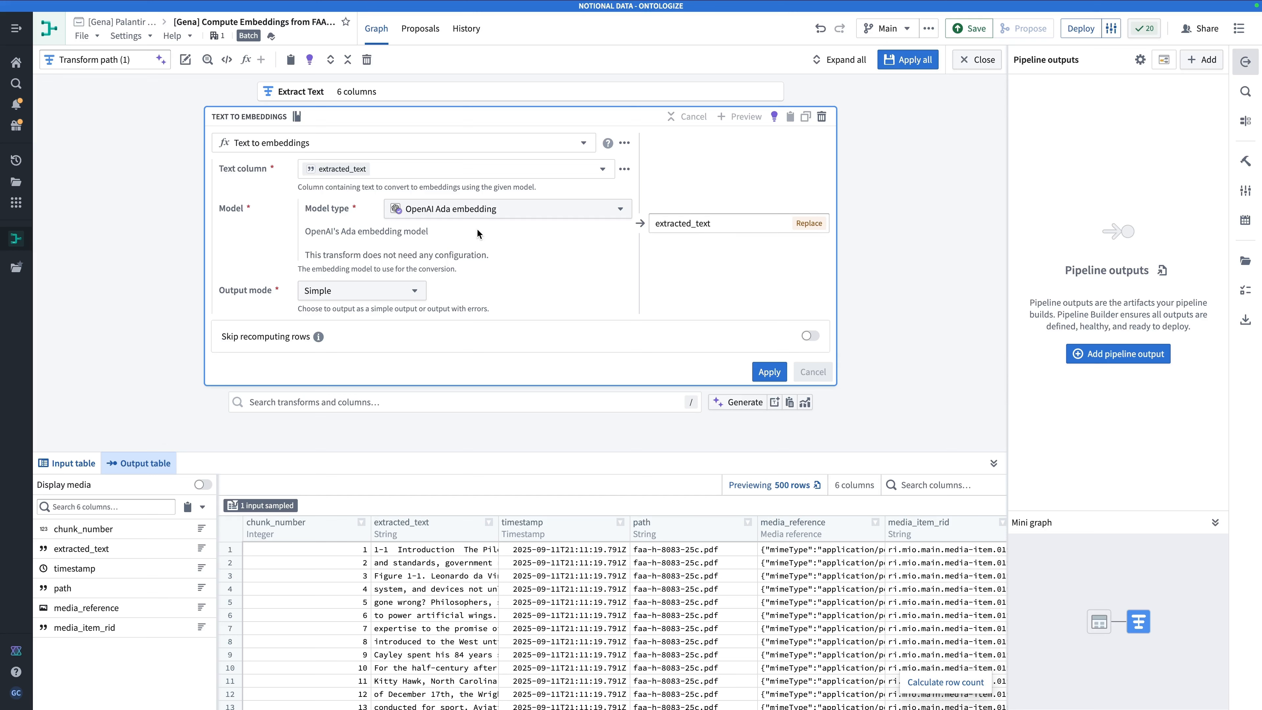
Name the output column embedding, apply the transform and widen that column in the output preview
{"action": "left_click", "coordinate": [715, 219]}
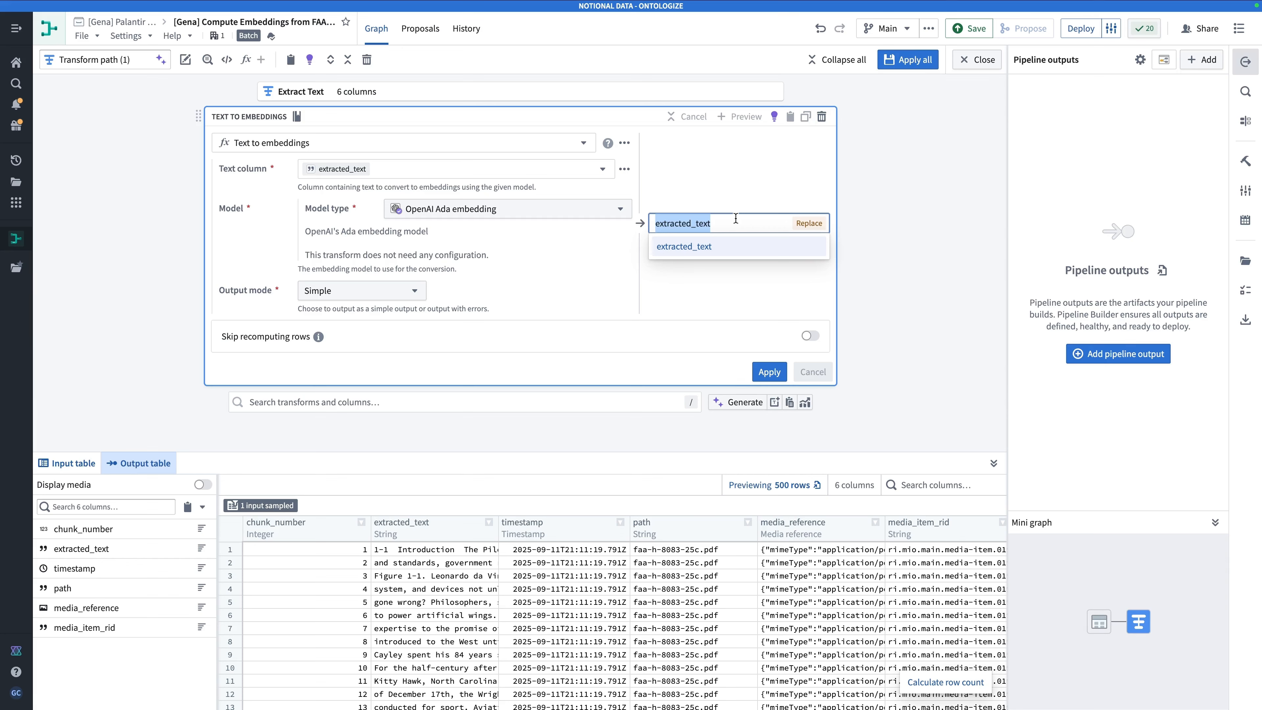
{"action": "double_click", "coordinate": [734, 220]}
{"action": "type", "text": "e"}
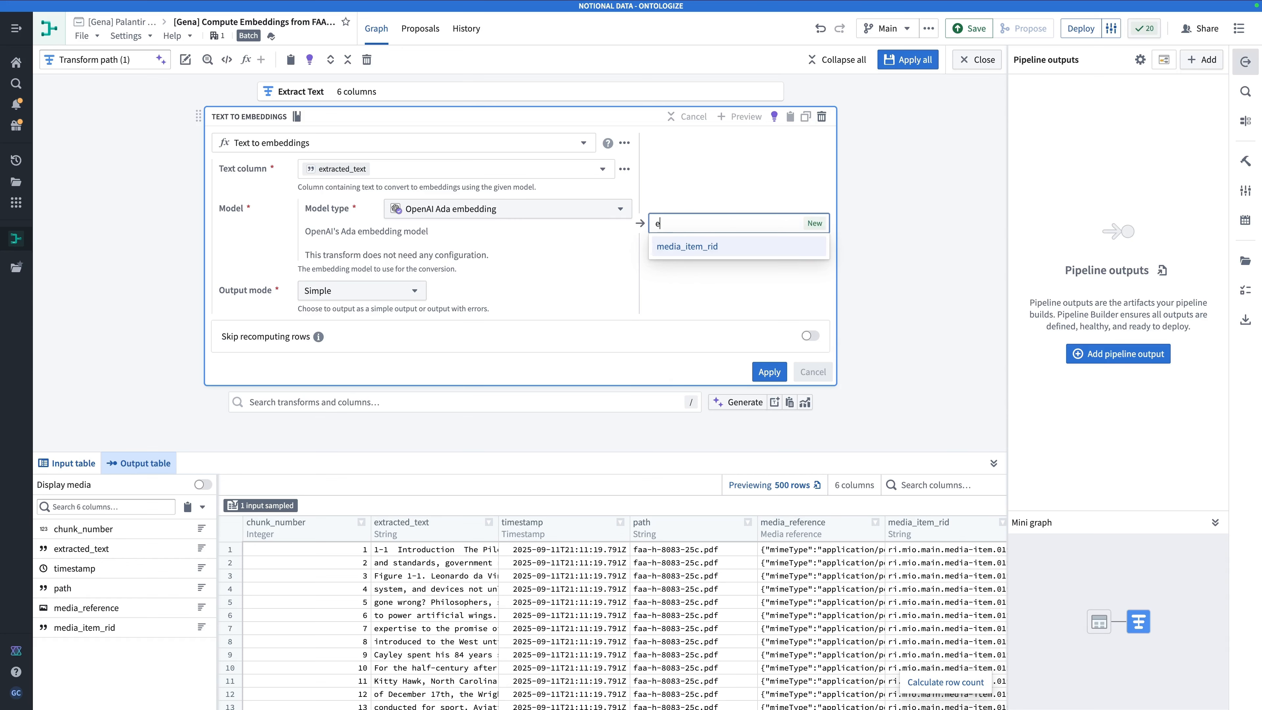
{"action": "key", "text": "BackSpace"}
{"action": "type", "text": "embedding"}
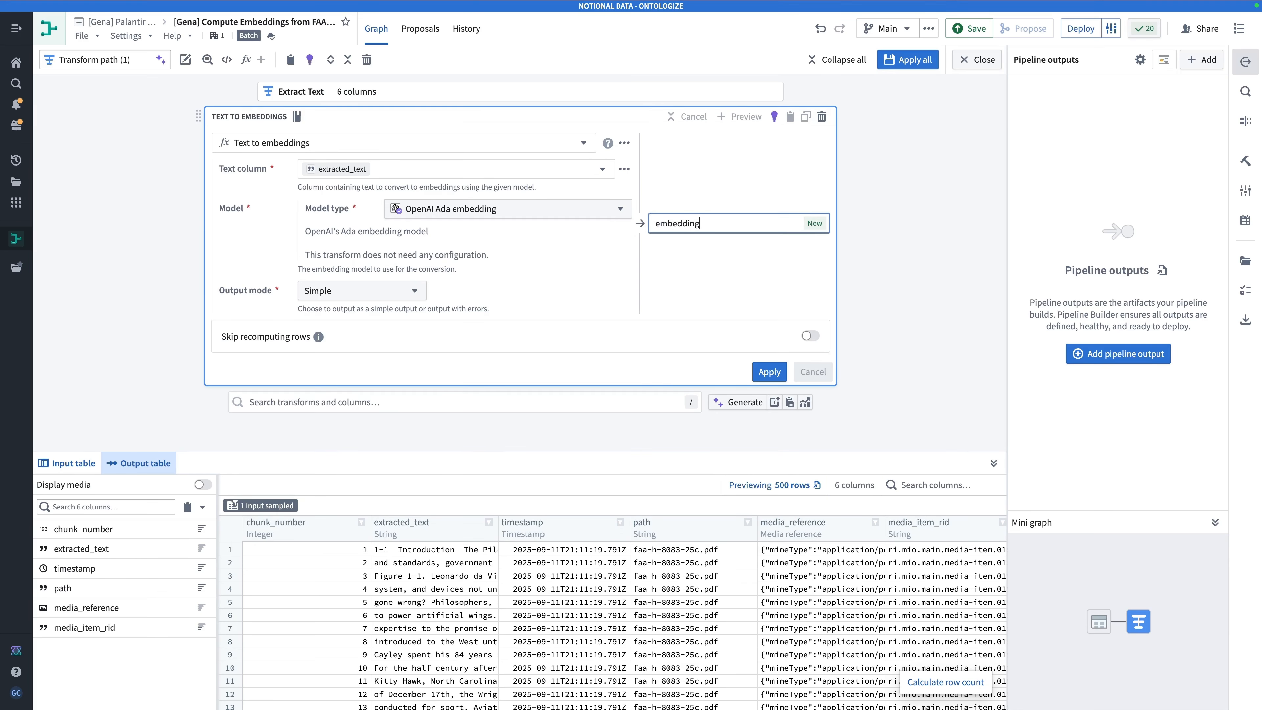
{"action": "left_click", "coordinate": [769, 372]}
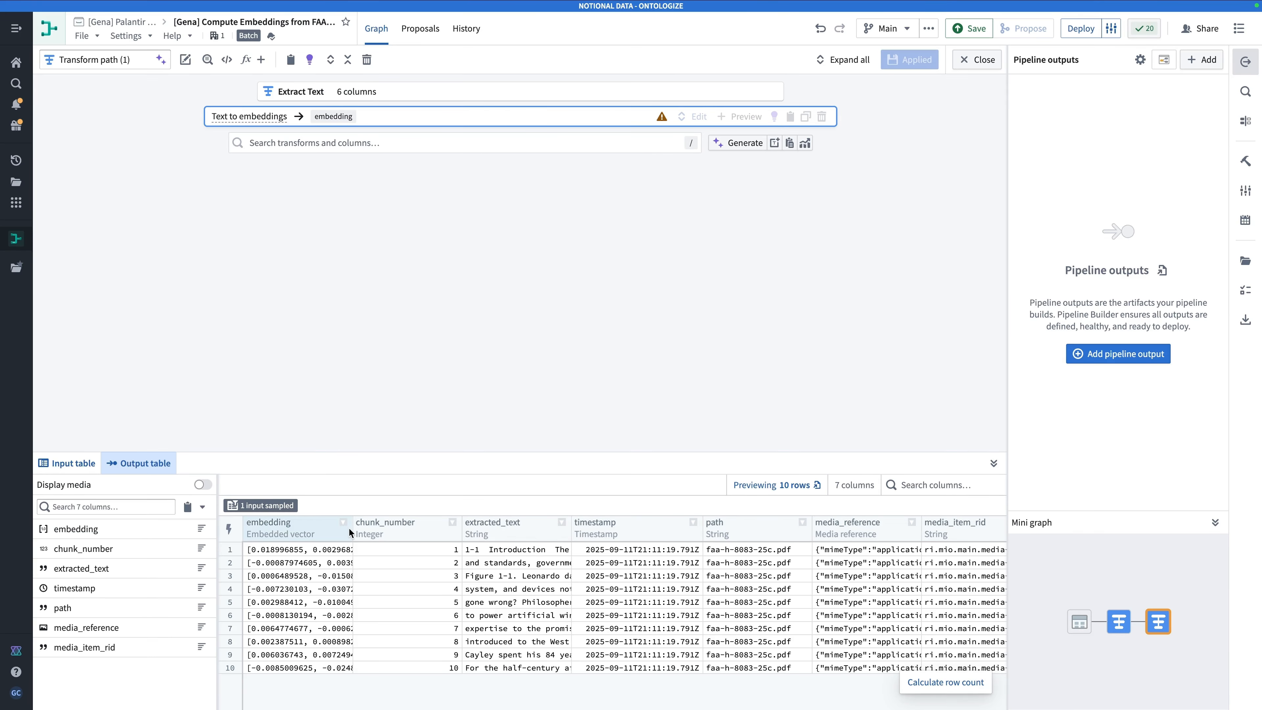
{"action": "left_click_drag", "start_coordinate": [404, 532], "coordinate": [452, 533]}
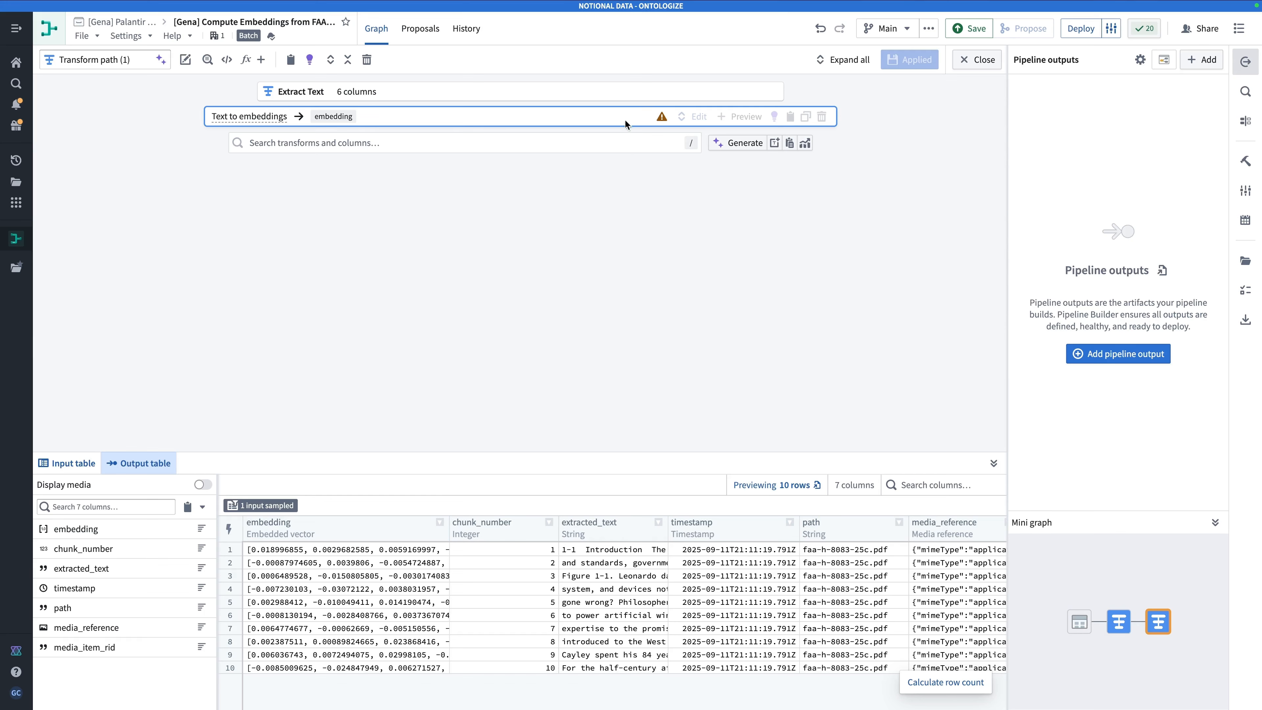
Rename the transform path to Compute Embeddings
{"action": "left_click", "coordinate": [141, 62]}
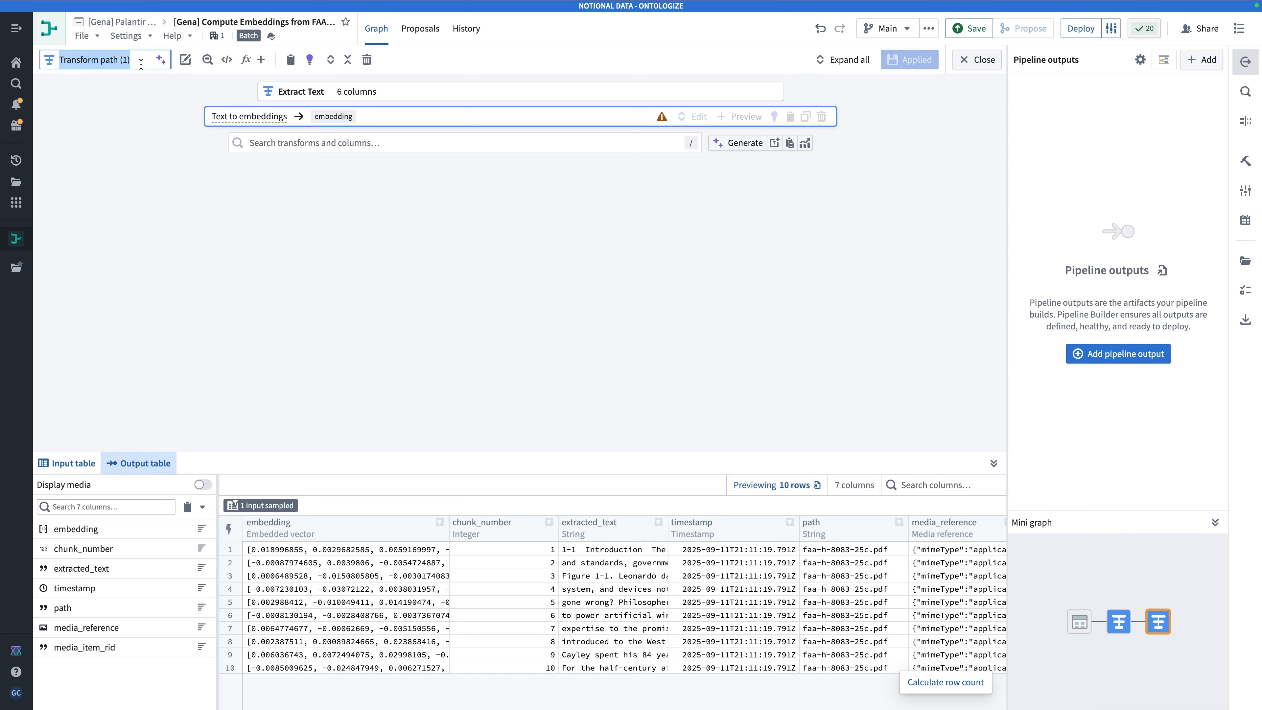
{"action": "type", "text": "Compute Emn"}
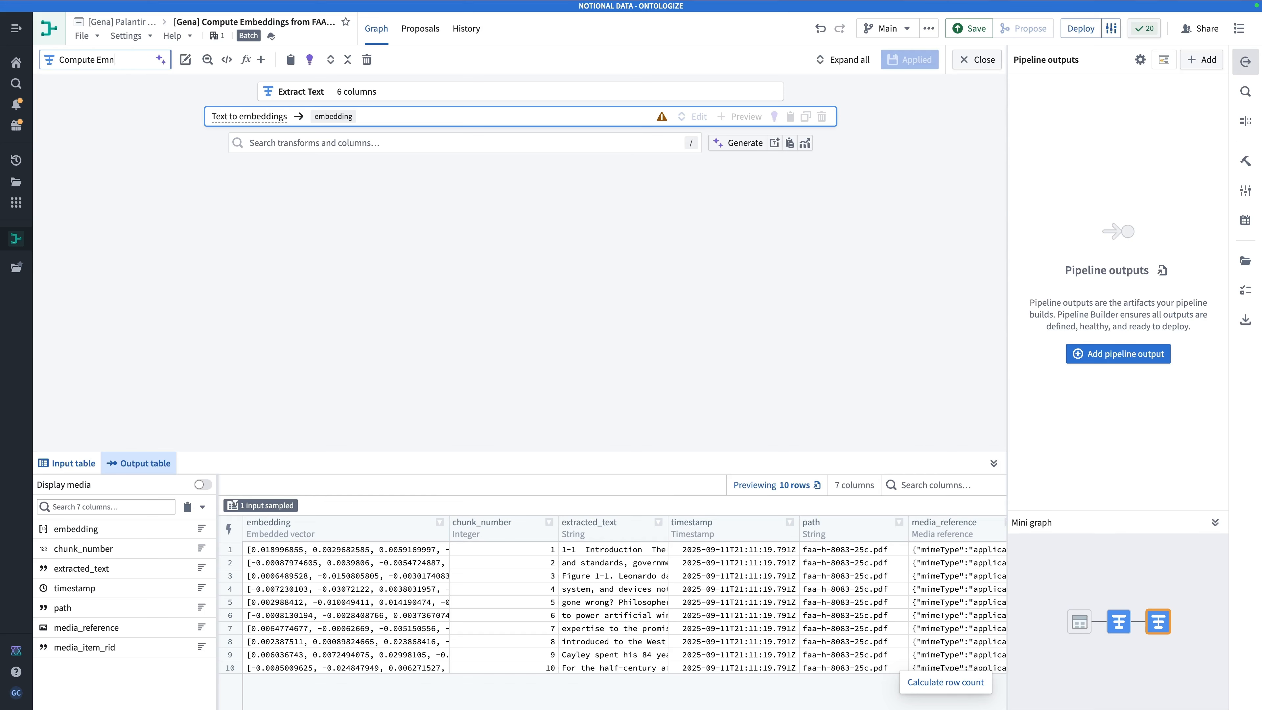
{"action": "key", "text": "BackSpace"}
{"action": "type", "text": "beddings"}
{"action": "key", "text": "Return"}
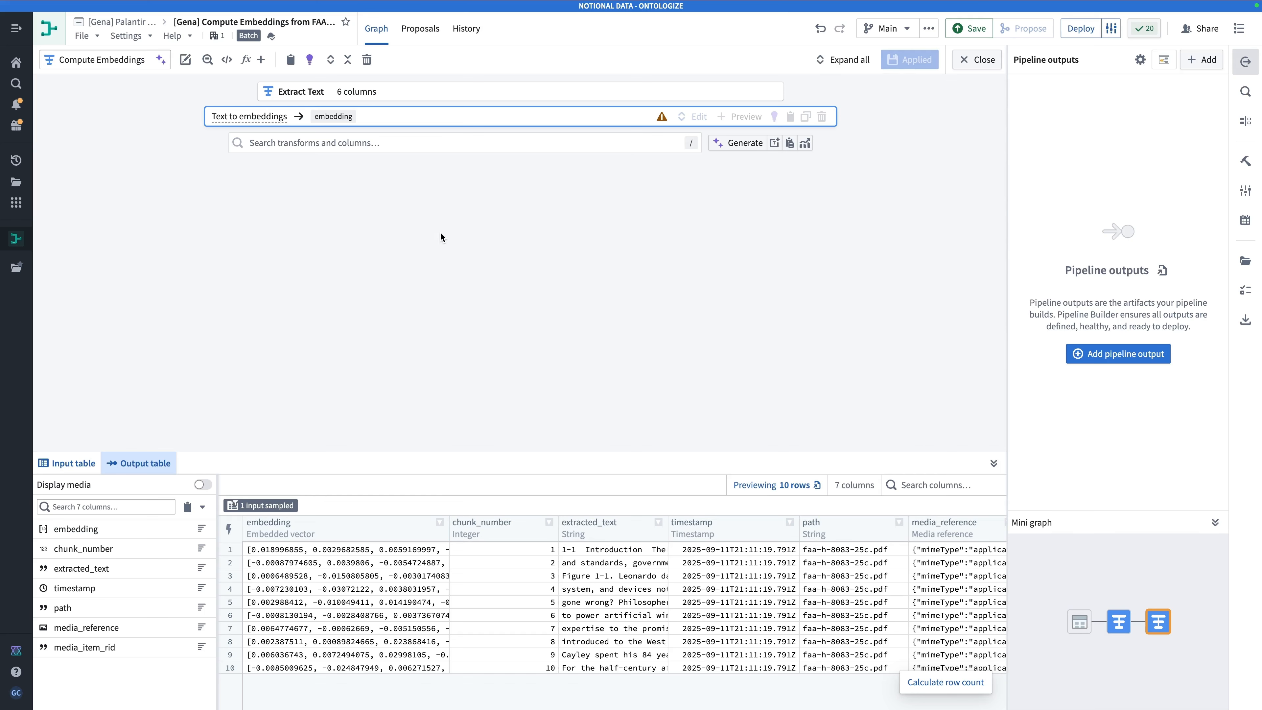
Return to the graph and add a new object type output to the Compute Embeddings node
{"action": "left_click", "coordinate": [964, 59]}
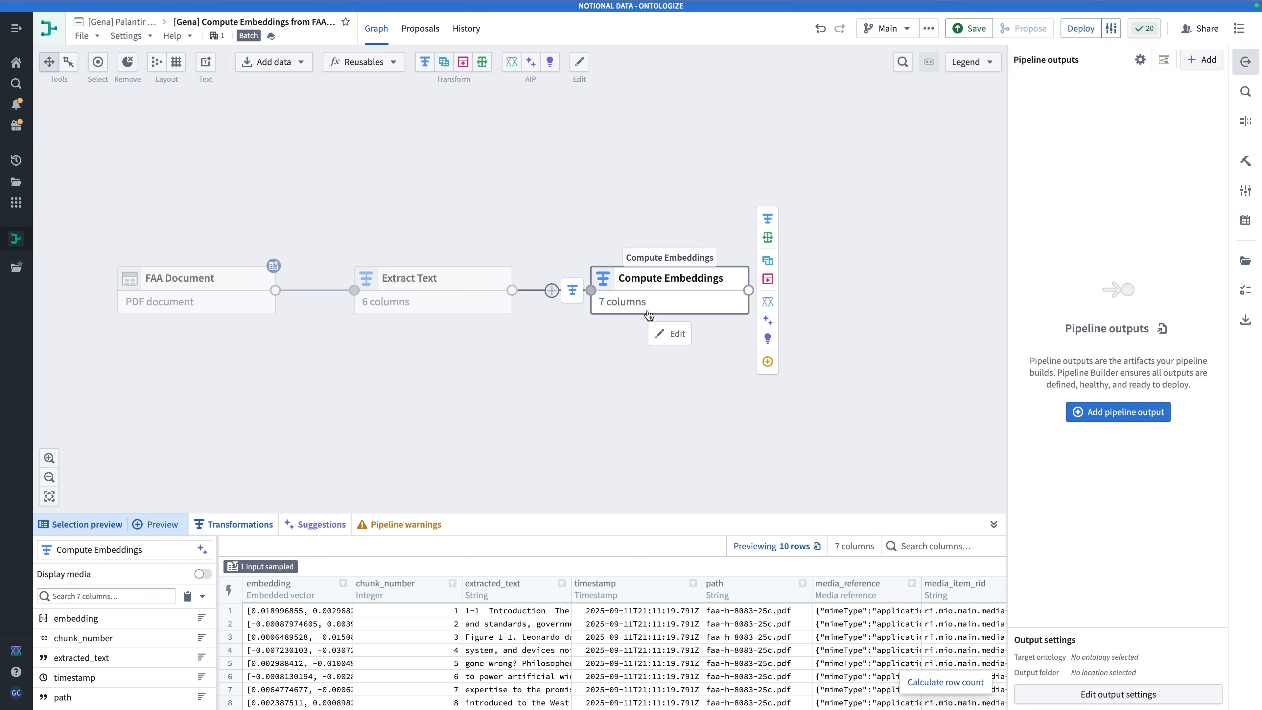
{"action": "left_click", "coordinate": [786, 369]}
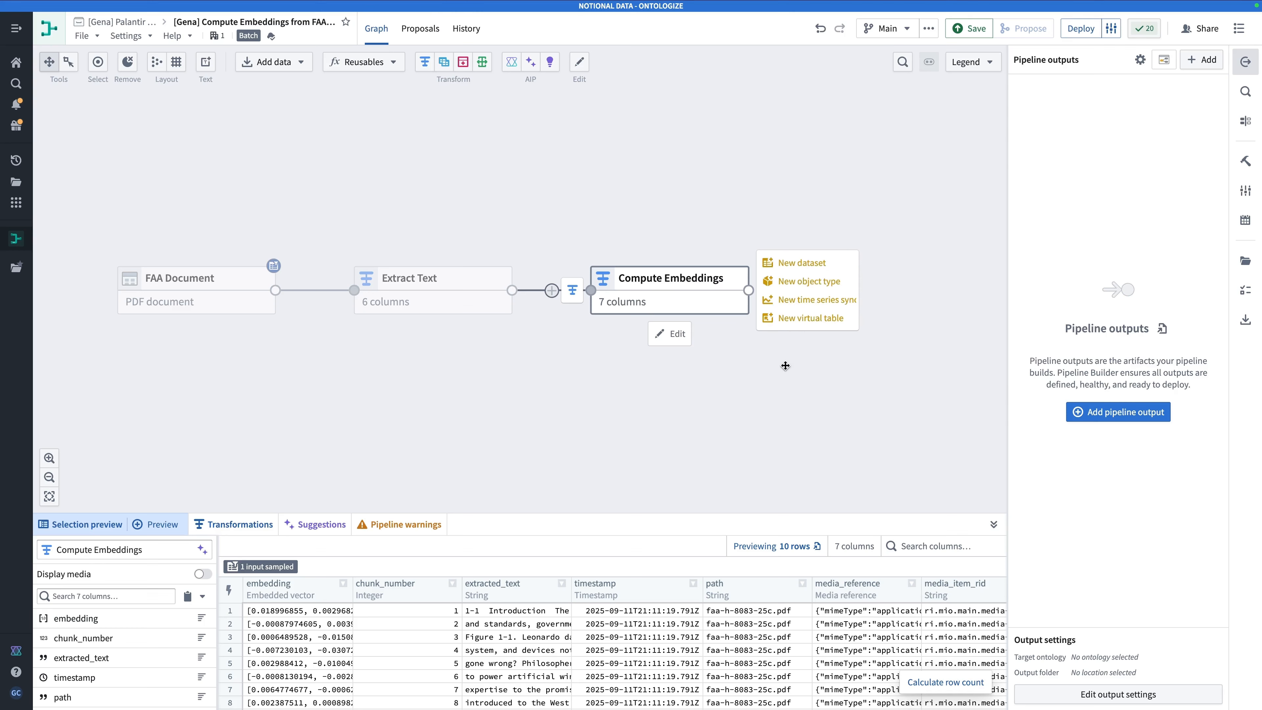
{"action": "left_click", "coordinate": [798, 281]}
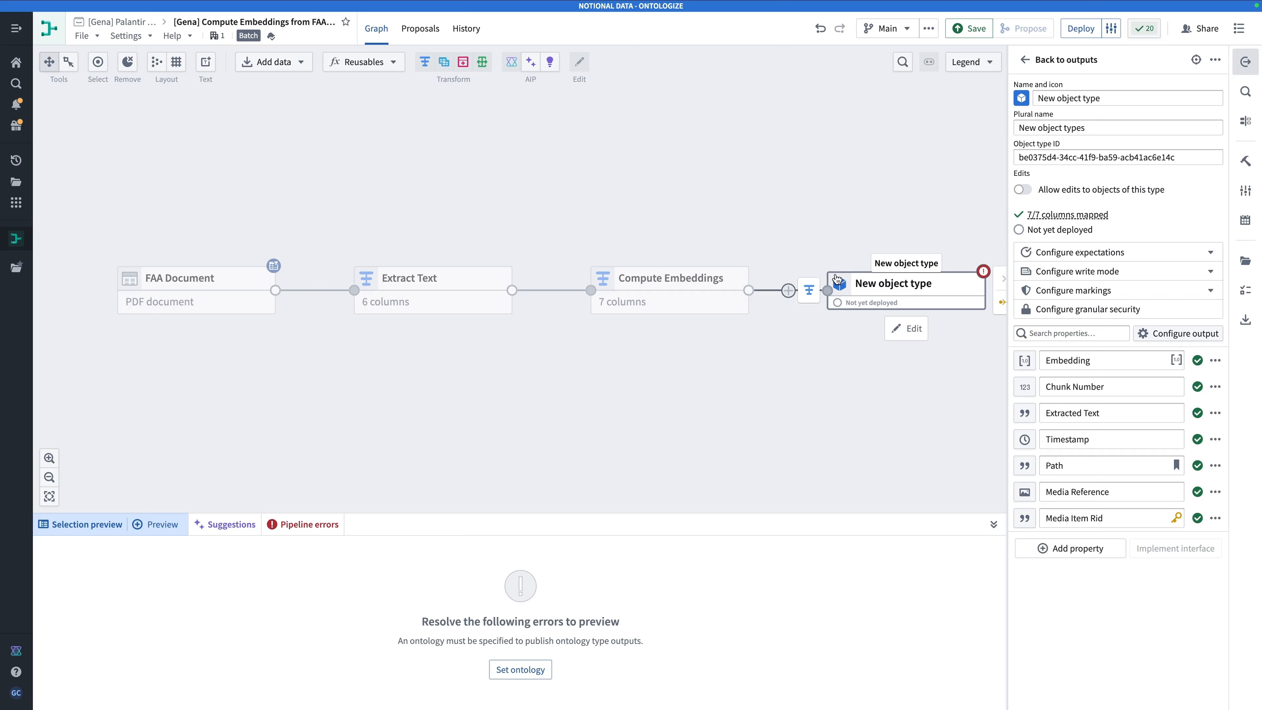
Name the object type FAA Chunk, preceded by the owner's first name in square brackets
{"action": "left_click", "coordinate": [1119, 98]}
{"action": "type", "text": "[Ge"}
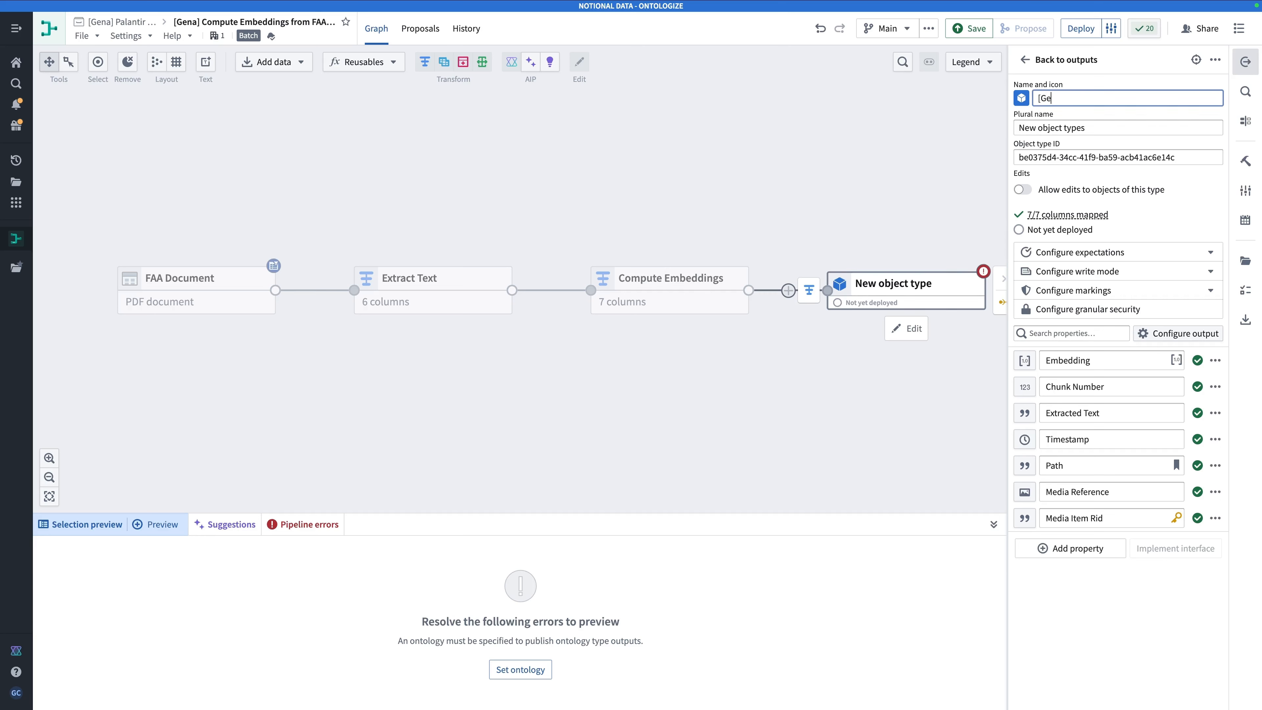
{"action": "type", "text": "na] FAA Chun knk"}
{"action": "key", "text": "BackSpace"}
{"action": "key", "text": "BackSpace"}
{"action": "type", "text": "k"}
Change the object type's icon to Document and set its colour to light purple
{"action": "left_click", "coordinate": [1028, 98]}
{"action": "left_click", "coordinate": [1067, 148]}
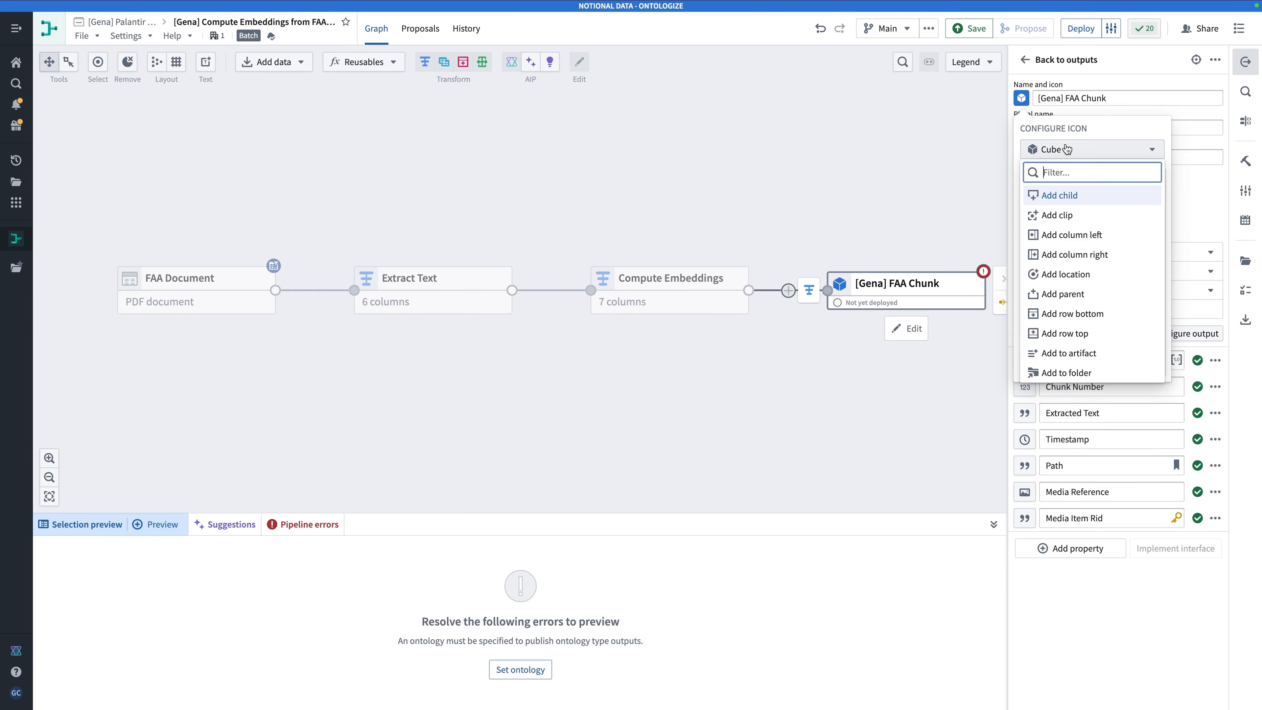
{"action": "type", "text": "docum"}
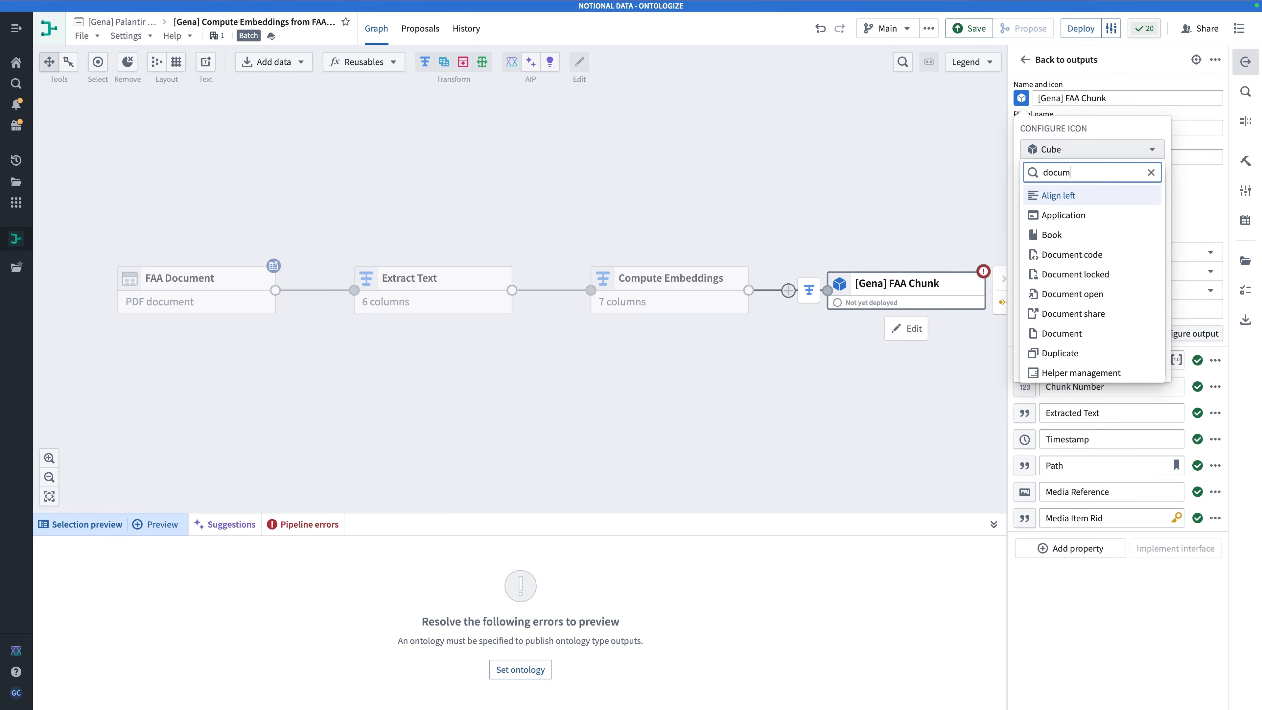
{"action": "type", "text": "ent"}
{"action": "left_click", "coordinate": [1086, 334]}
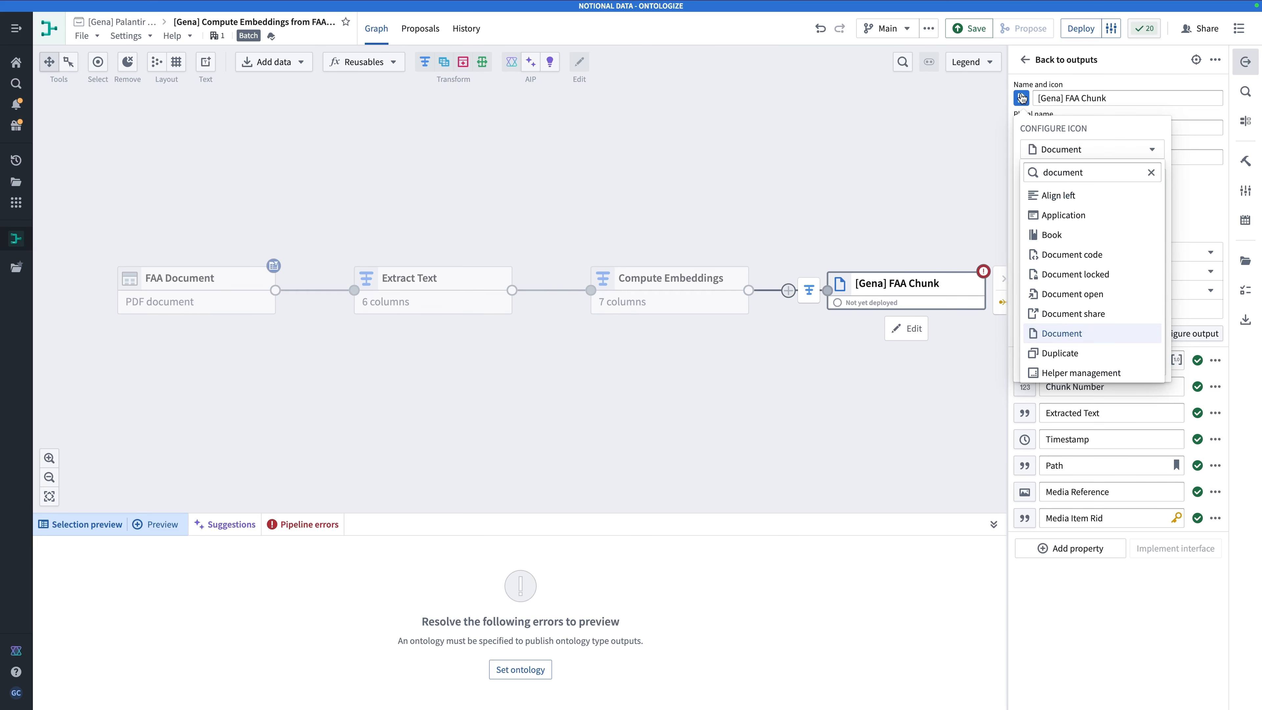
{"action": "left_click", "coordinate": [1022, 98]}
{"action": "left_click", "coordinate": [1023, 98]}
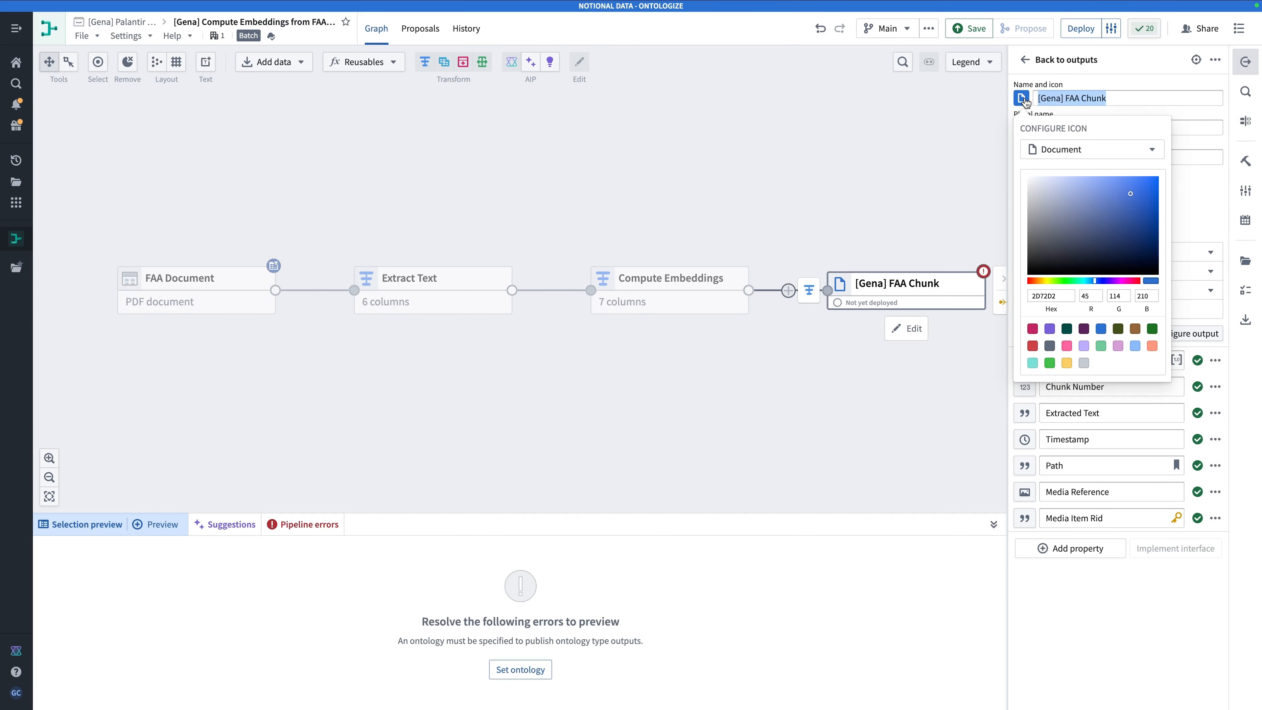
{"action": "left_click", "coordinate": [1118, 345]}
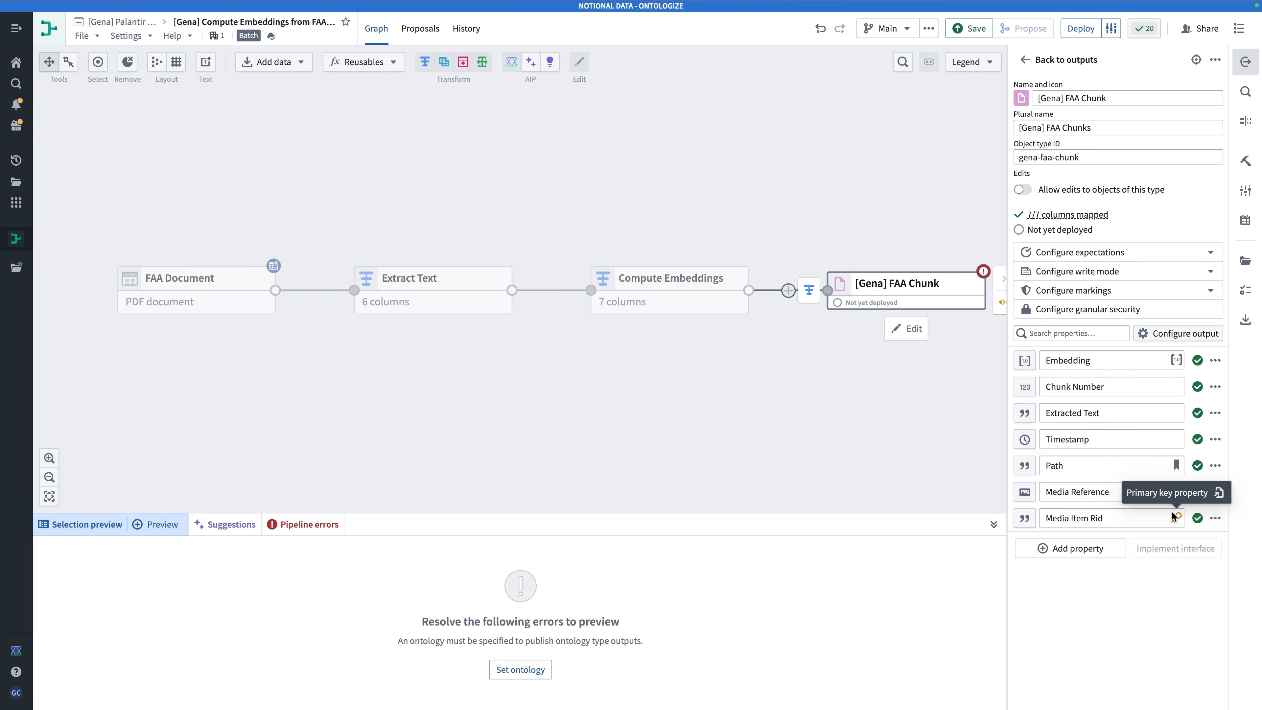
Set Chunk Number as the primary key and Extracted Text as the title property of the FAA Chunk object type
{"action": "left_click", "coordinate": [1212, 388]}
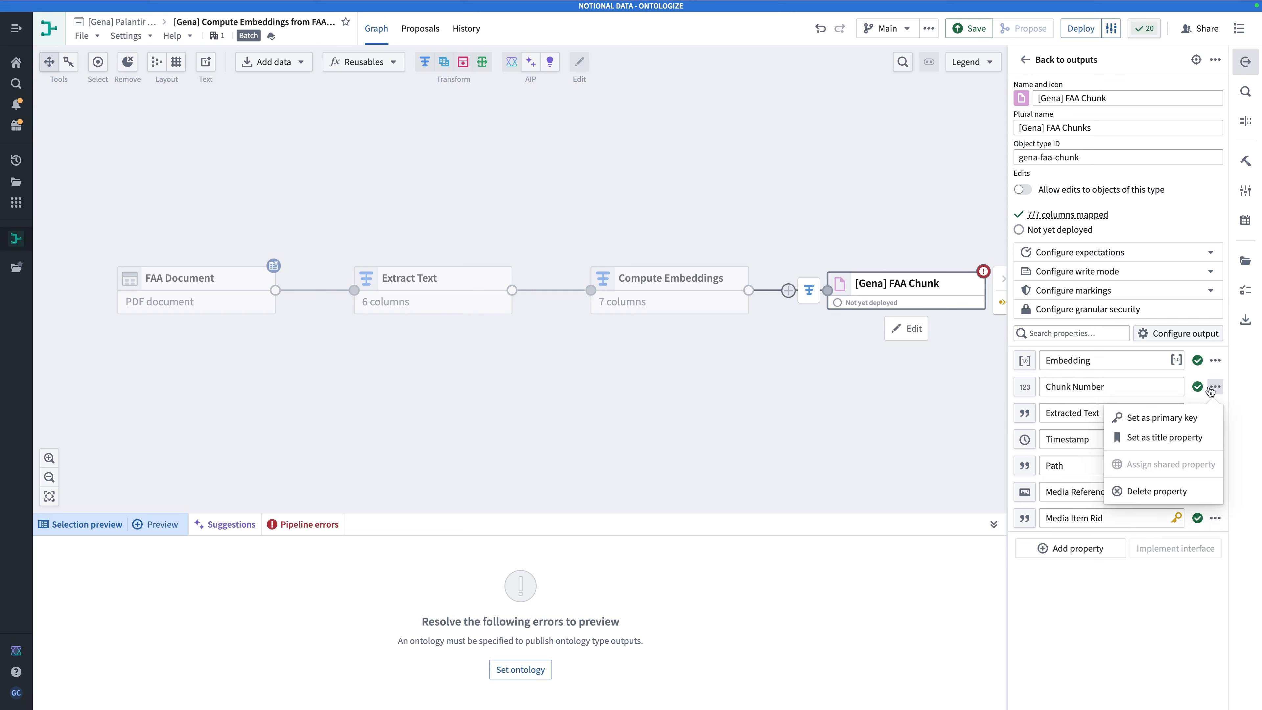
{"action": "left_click", "coordinate": [1184, 422]}
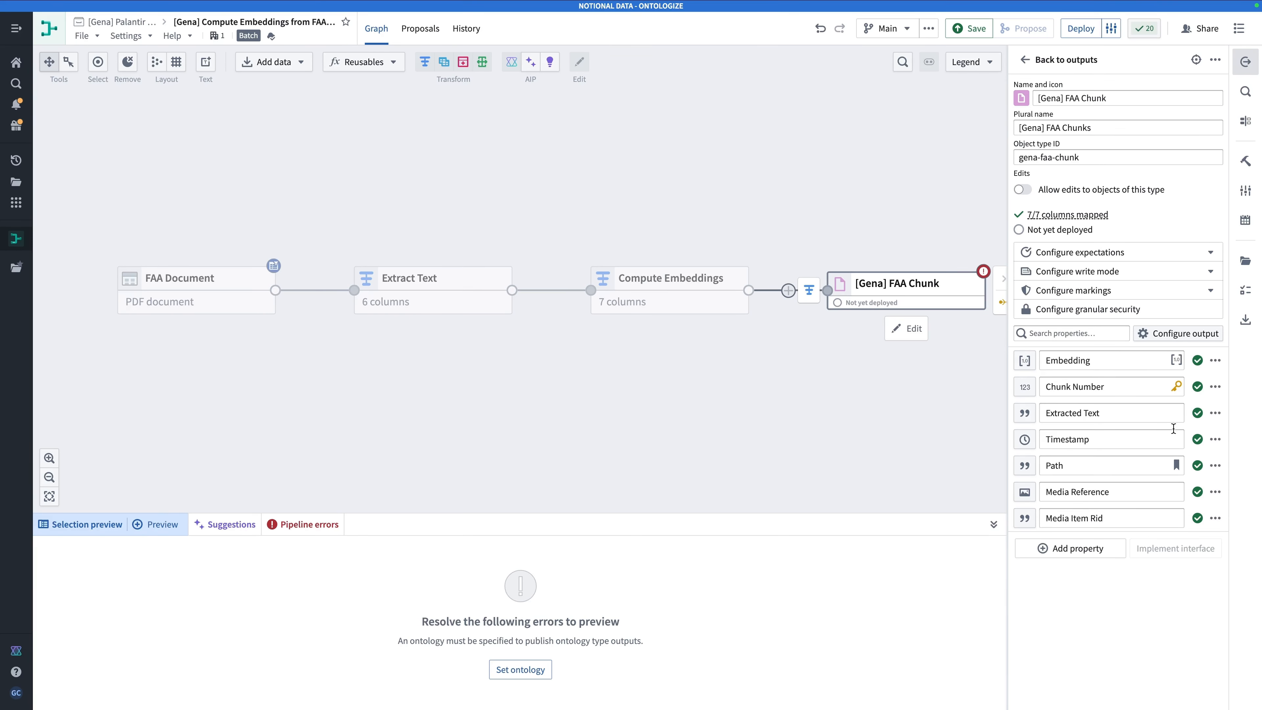
{"action": "left_click", "coordinate": [1211, 418]}
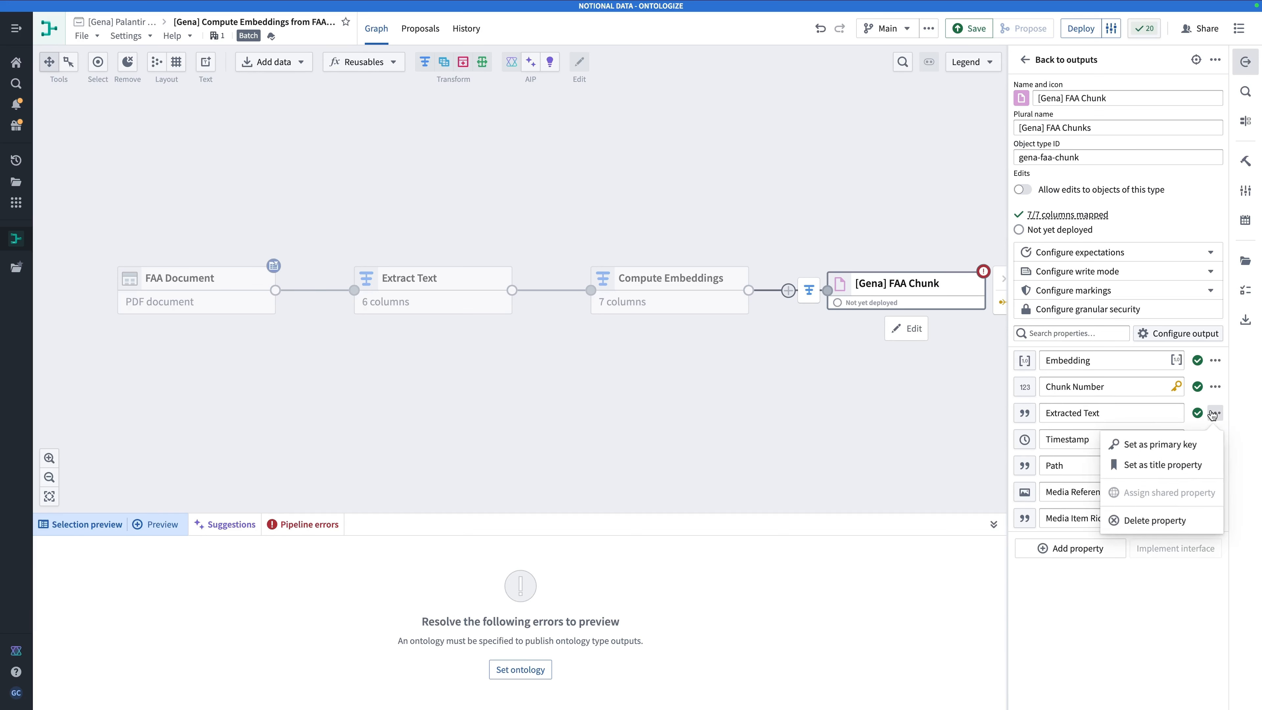
{"action": "left_click", "coordinate": [1135, 464]}
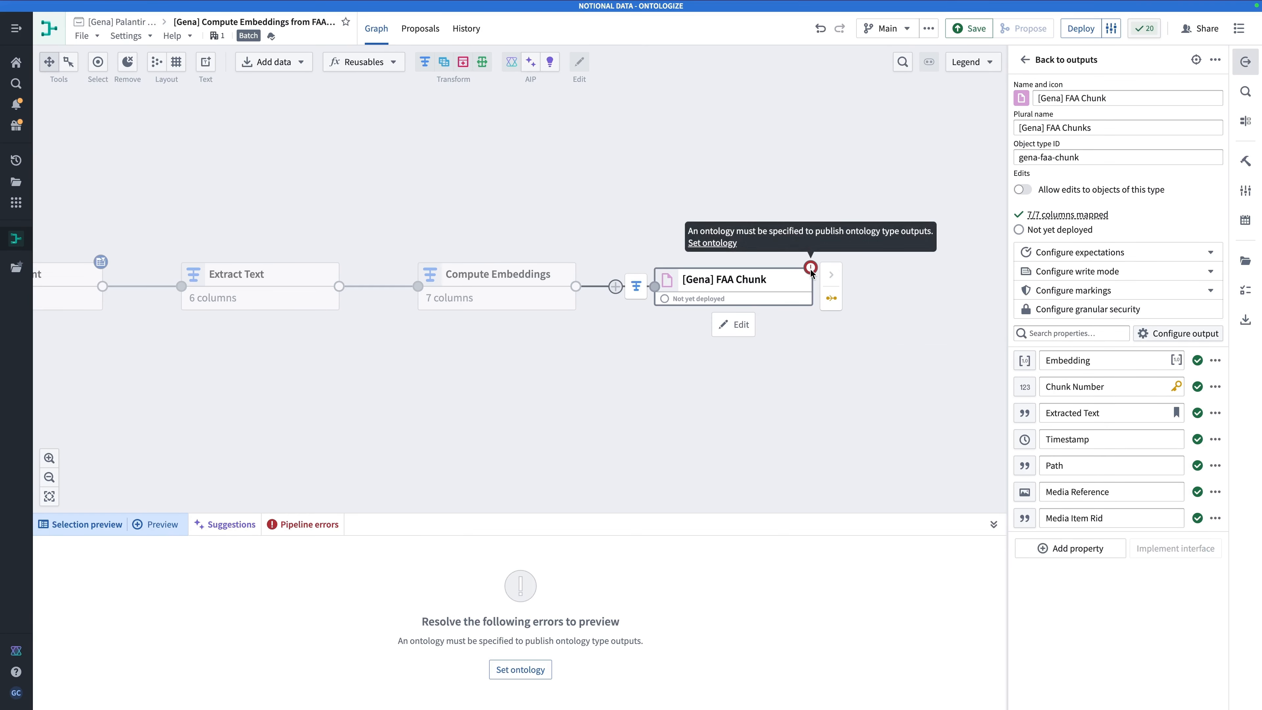
{"action": "mouse_move", "coordinate": [811, 268]}
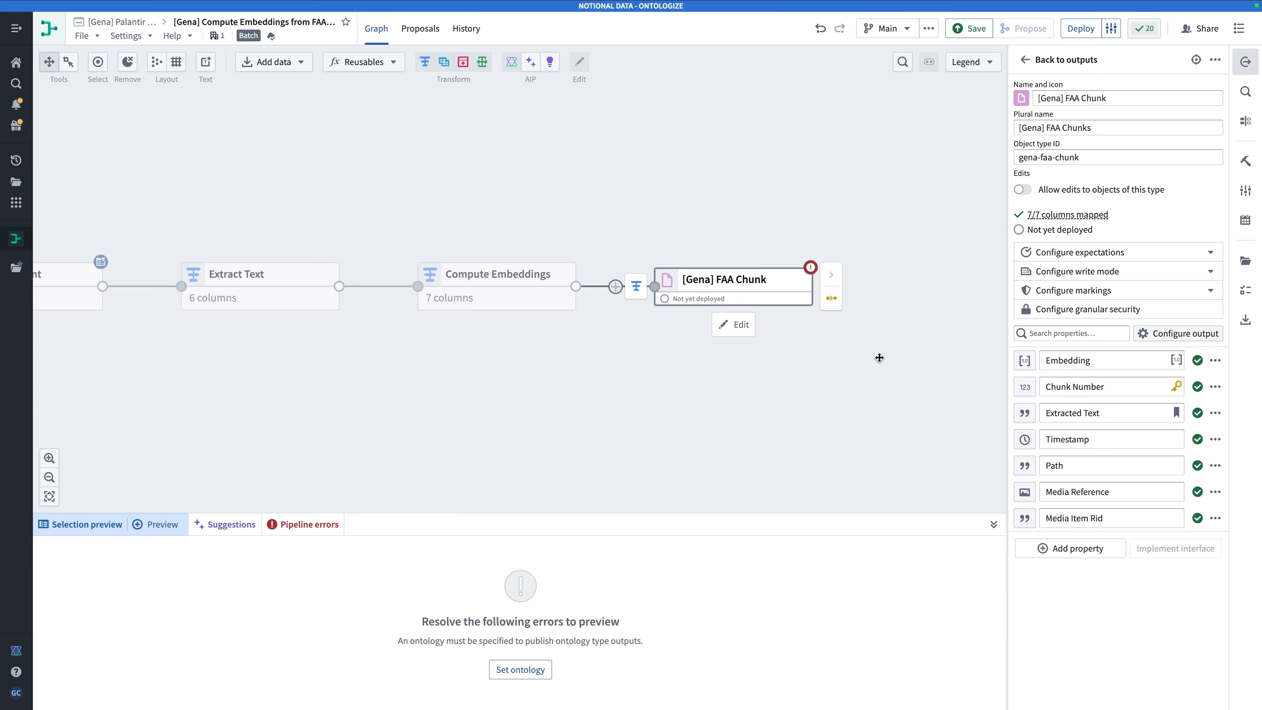
{"action": "left_click", "coordinate": [1024, 363]}
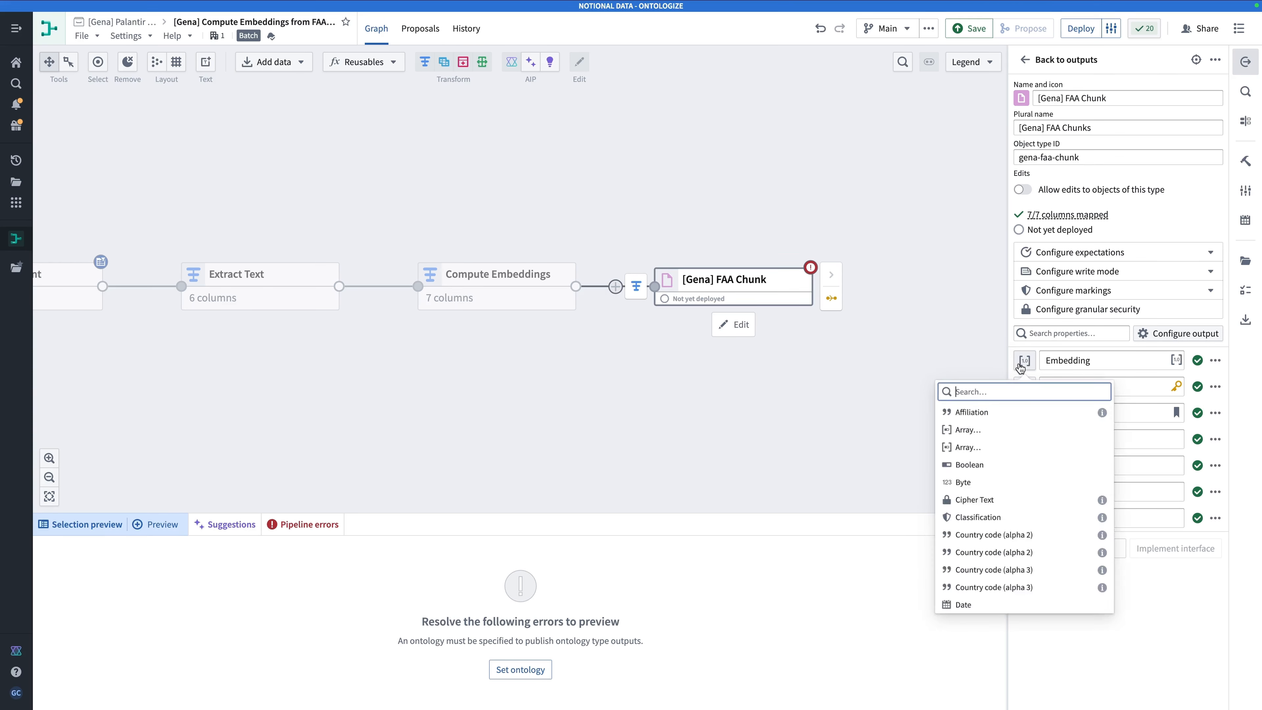
{"action": "left_click", "coordinate": [1154, 599]}
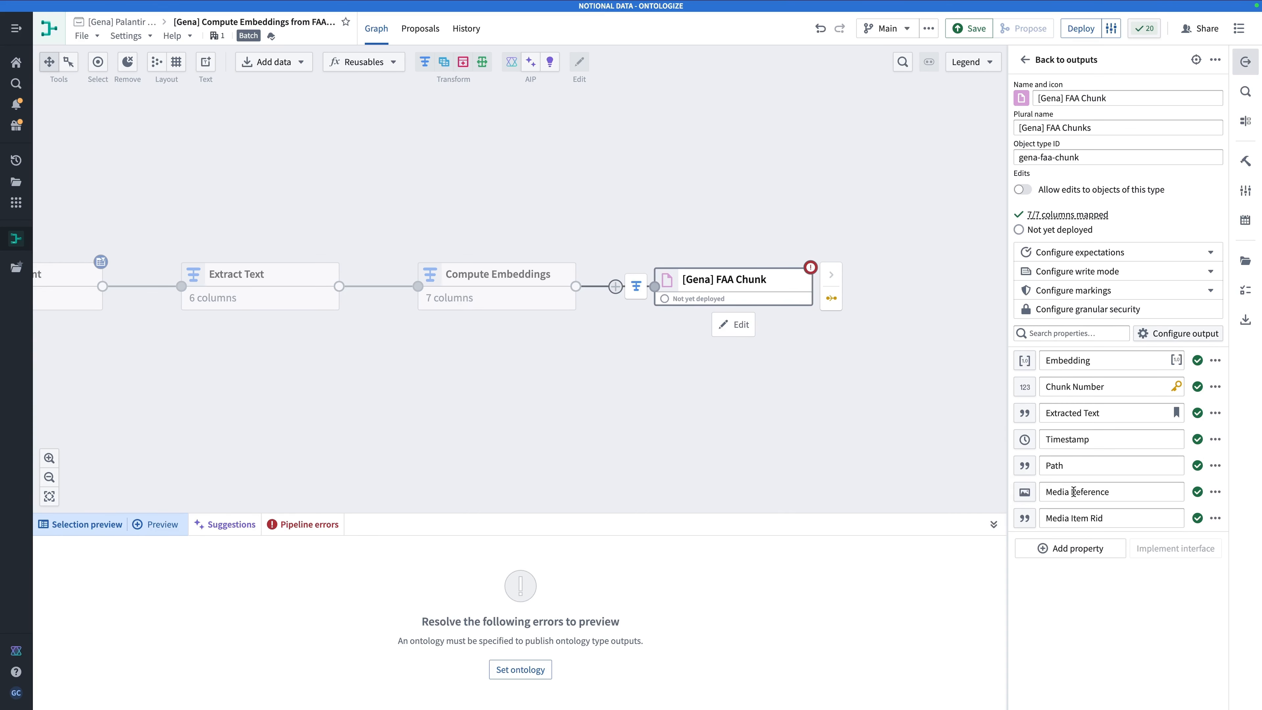
{"action": "left_click_drag", "start_coordinate": [283, 241], "coordinate": [469, 246]}
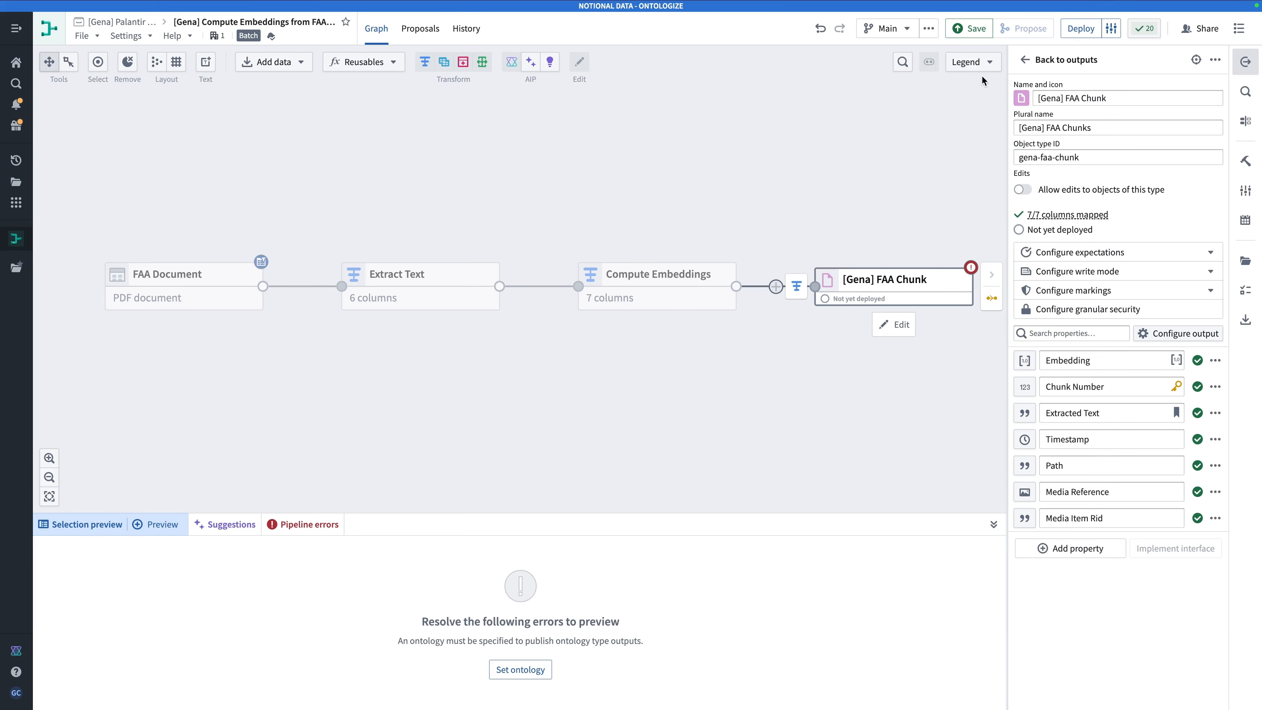
Save the output settings with Ontologize Public Ontology as target ontology and the Palantir Learning Project as output folder, and deploy the pipeline
{"action": "left_click", "coordinate": [970, 29]}
{"action": "left_click", "coordinate": [1078, 35]}
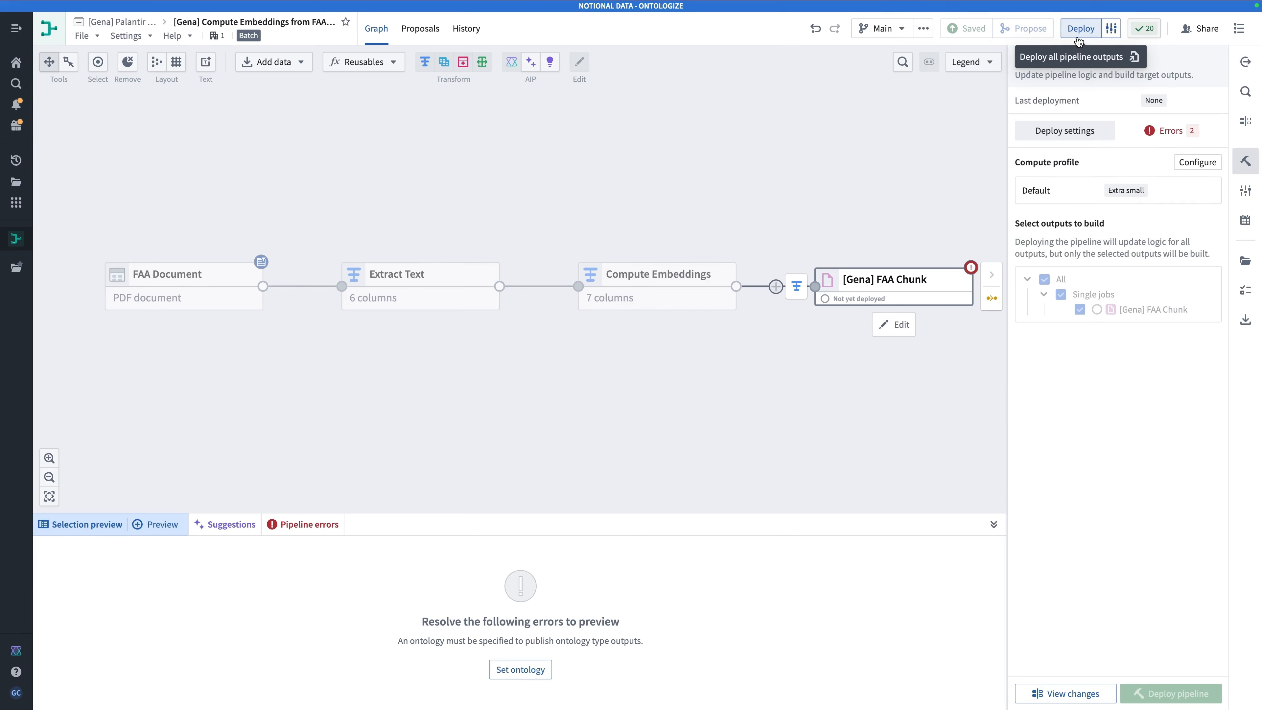
{"action": "left_click", "coordinate": [1158, 132]}
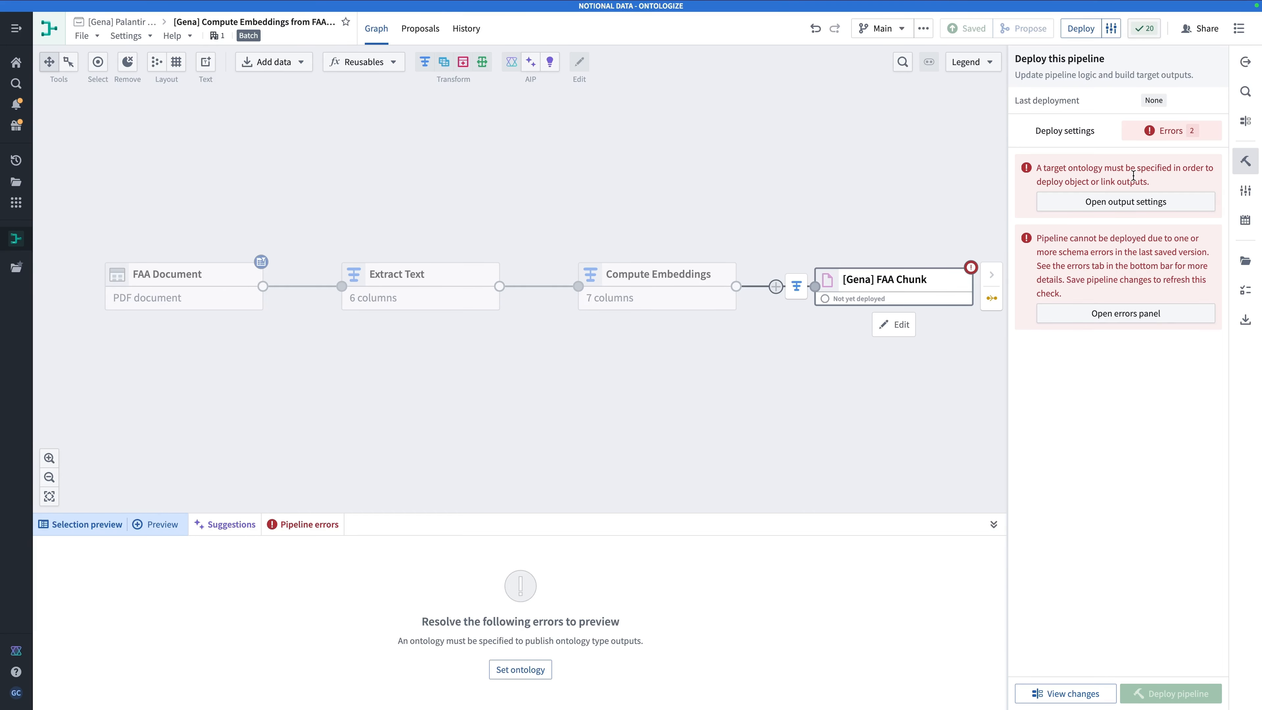
{"action": "left_click", "coordinate": [1137, 205]}
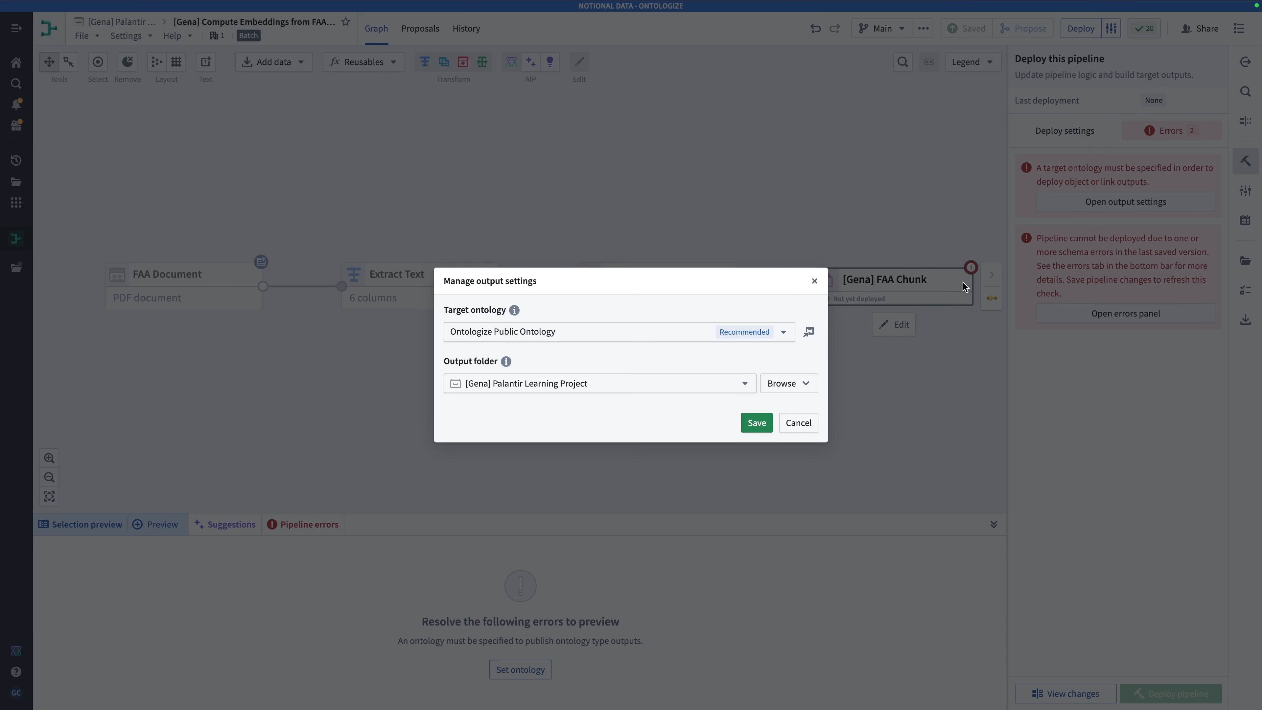
{"action": "left_click", "coordinate": [755, 424]}
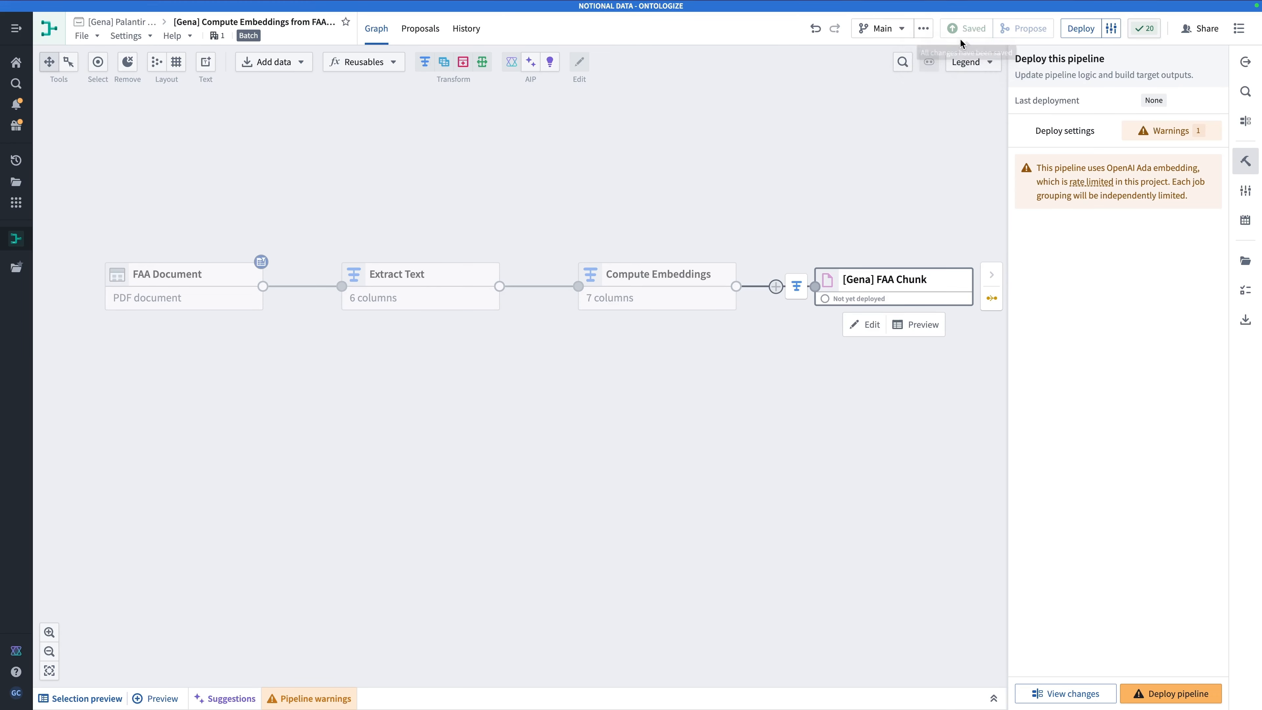
{"action": "left_click", "coordinate": [1175, 695]}
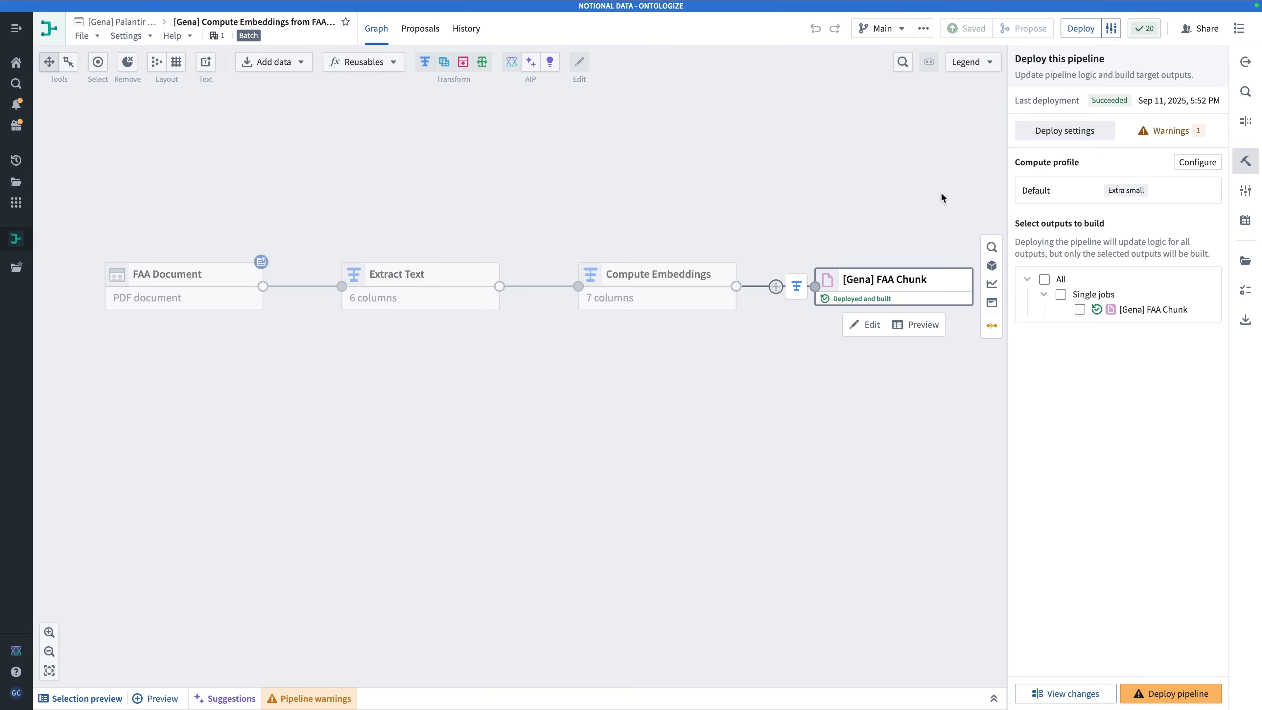
Open the deployed FAA Chunk object type from the graph in Ontology Manager
{"action": "right_click", "coordinate": [907, 282]}
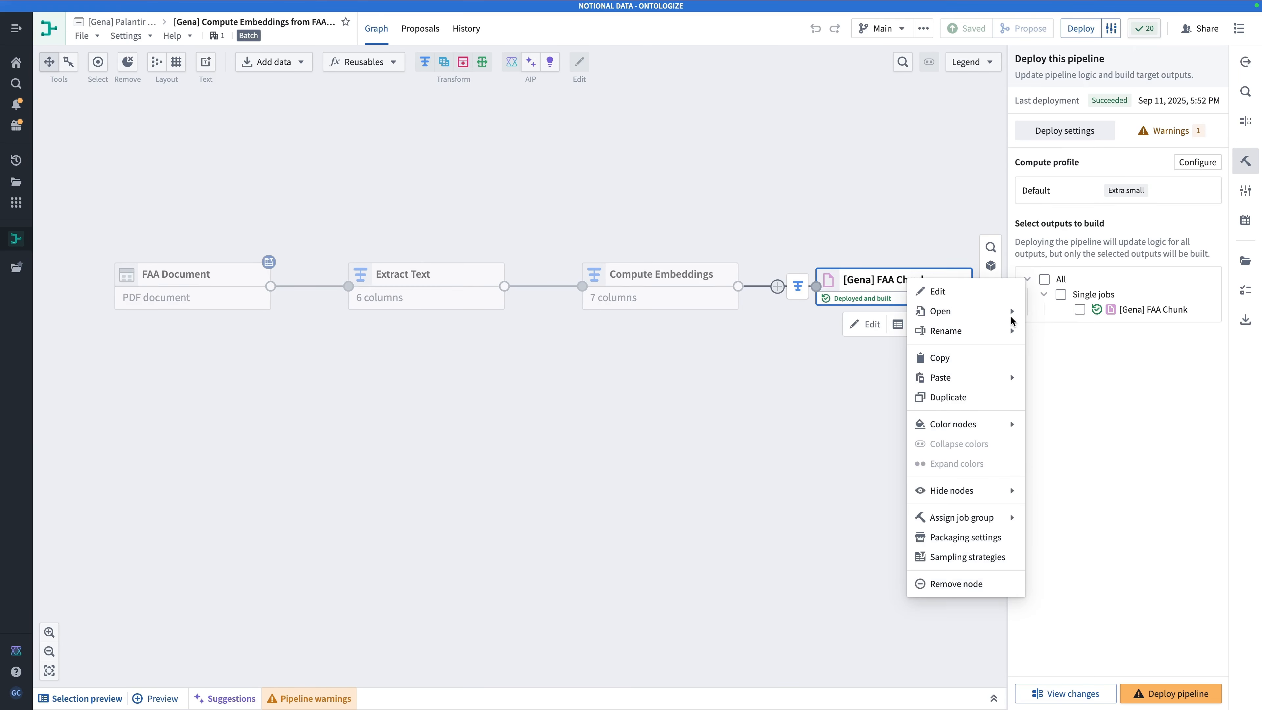
{"action": "mouse_move", "coordinate": [1001, 313]}
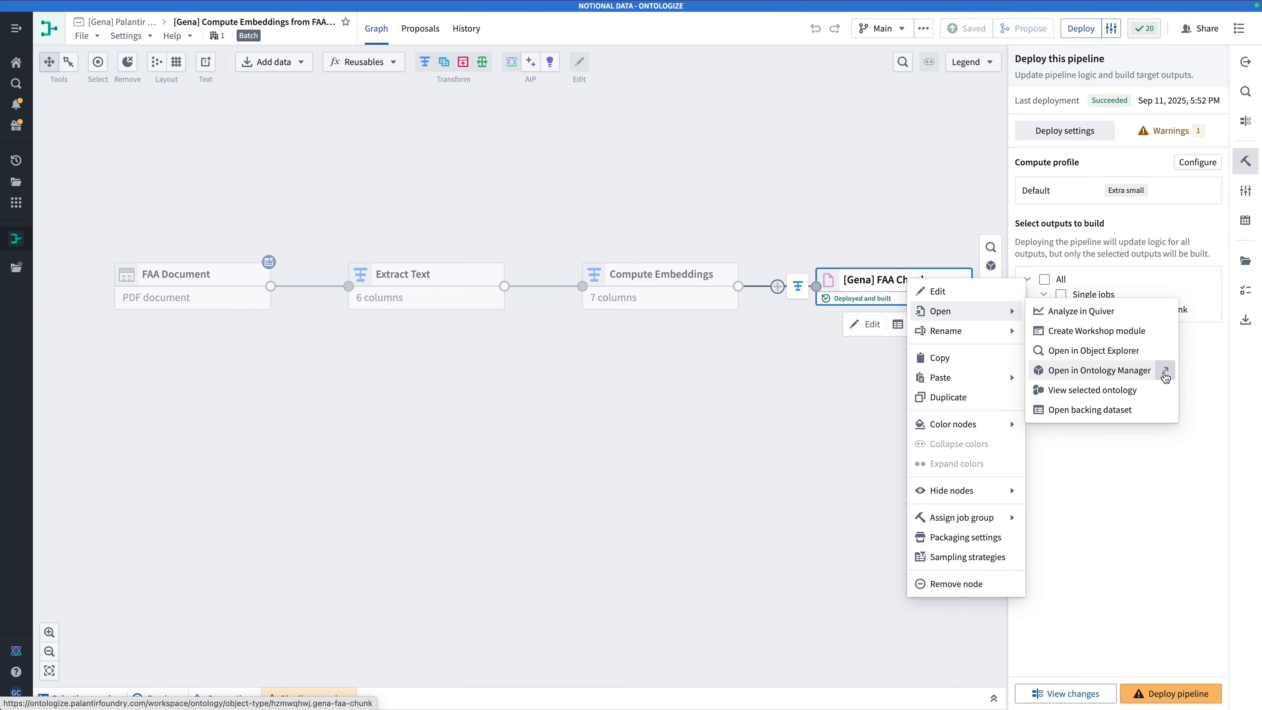
{"action": "left_click", "coordinate": [1165, 374]}
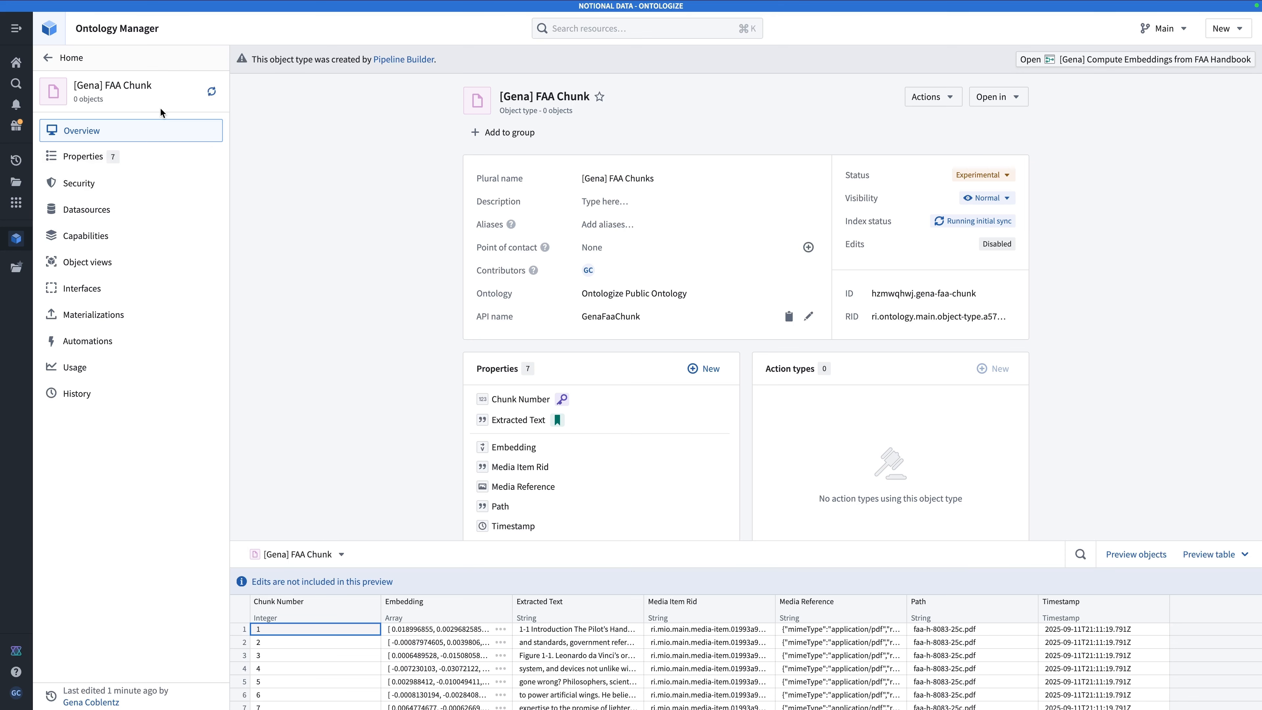
Check the indexing progress of the FAA Chunk object type's live pipeline in its datasources
{"action": "mouse_move", "coordinate": [213, 92]}
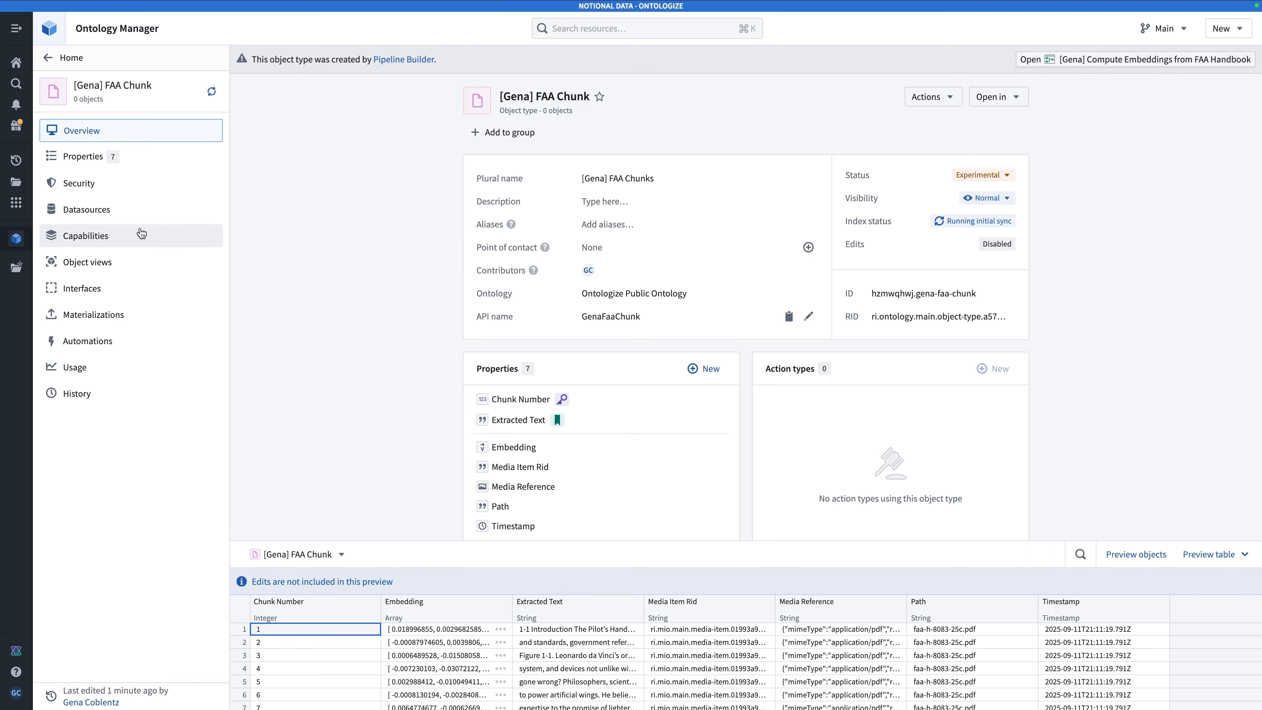
{"action": "left_click", "coordinate": [127, 210]}
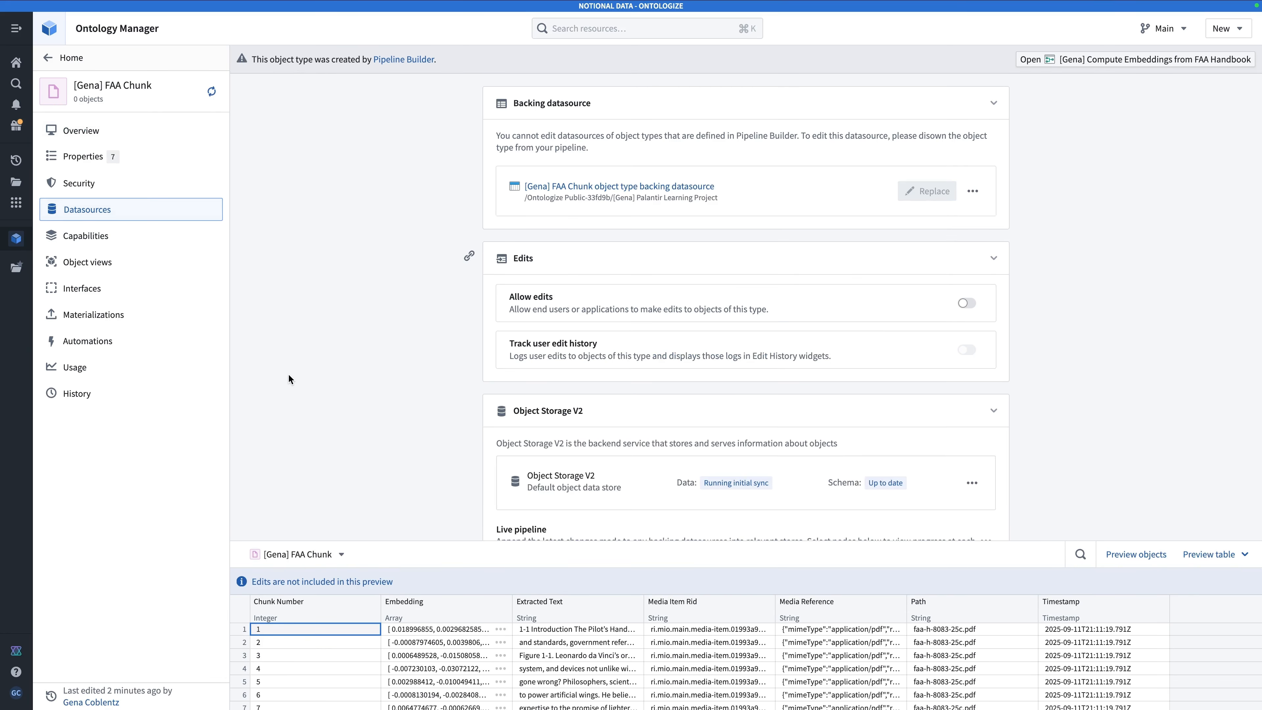
{"action": "scroll", "coordinate": [287, 373], "scroll_direction": "down", "scroll_amount": 5}
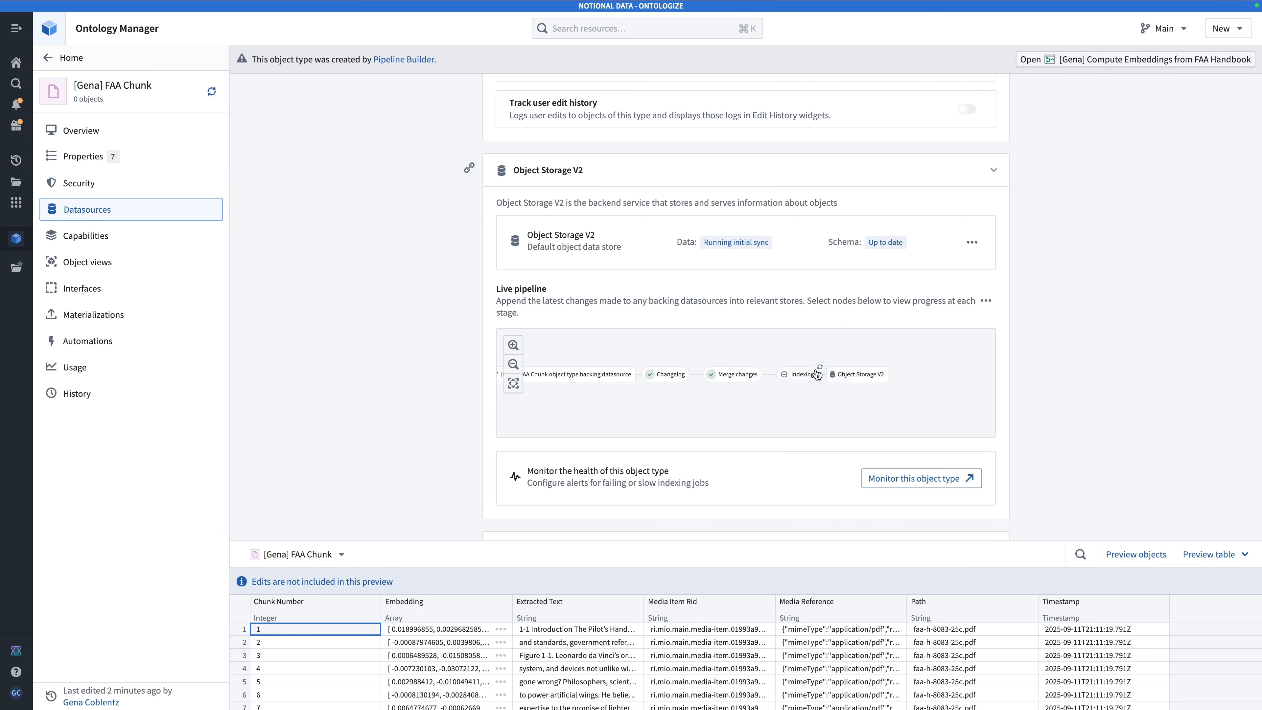
Examine the Embedding property's base type, dimensions, similarity function and embedding model settings
{"action": "left_click", "coordinate": [137, 156]}
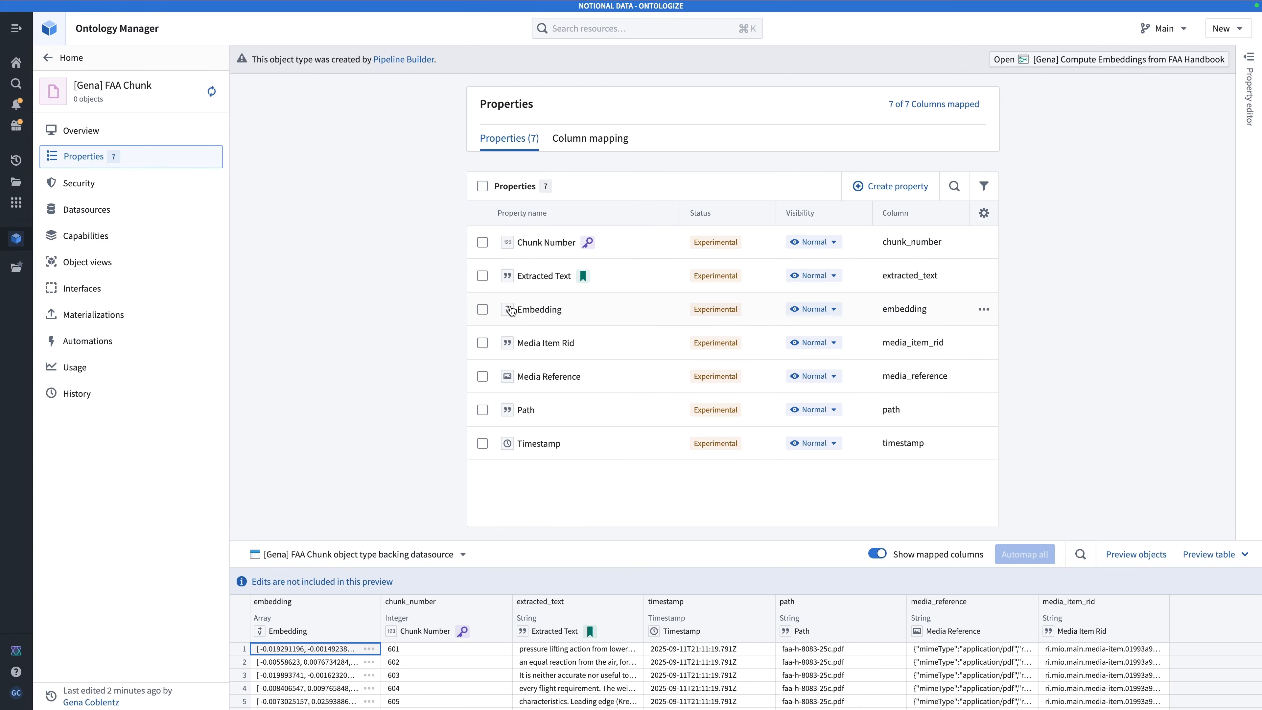
{"action": "left_click", "coordinate": [585, 315]}
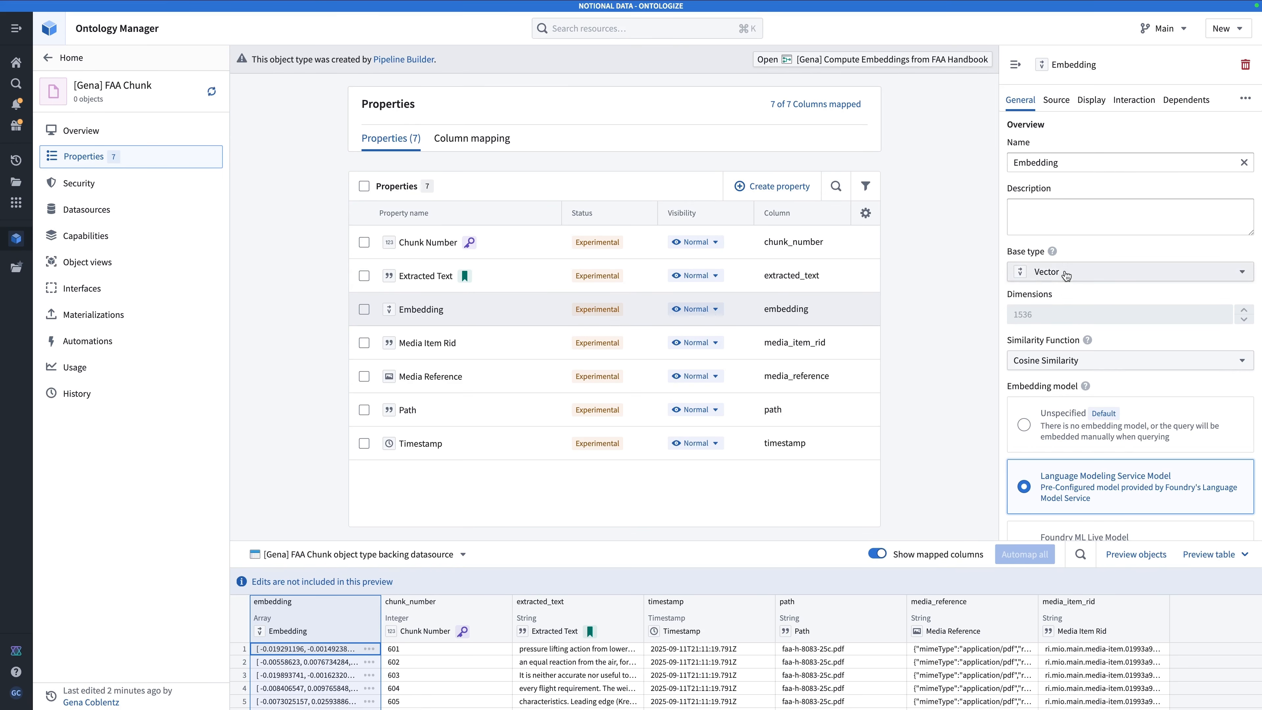
{"action": "scroll", "coordinate": [1068, 277], "scroll_direction": "down", "scroll_amount": 2}
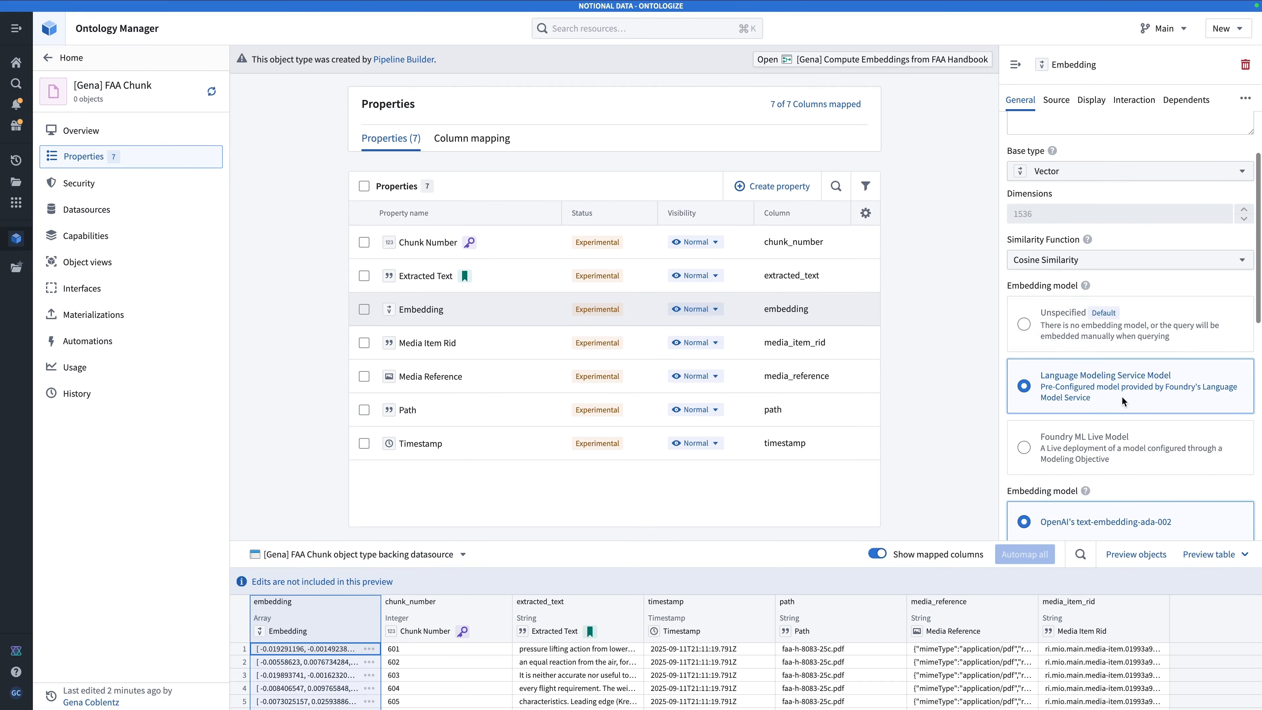
{"action": "scroll", "coordinate": [1121, 391], "scroll_direction": "down", "scroll_amount": 2}
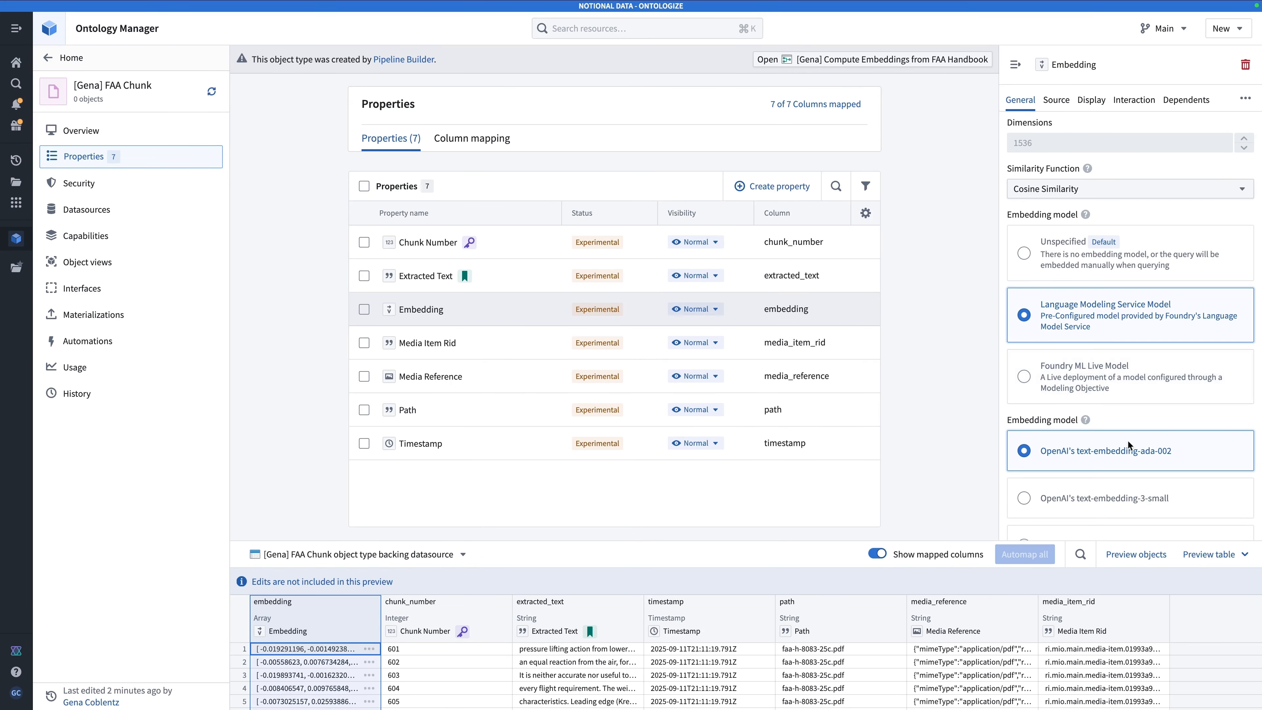
{"action": "scroll", "coordinate": [1124, 454], "scroll_direction": "up", "scroll_amount": 2}
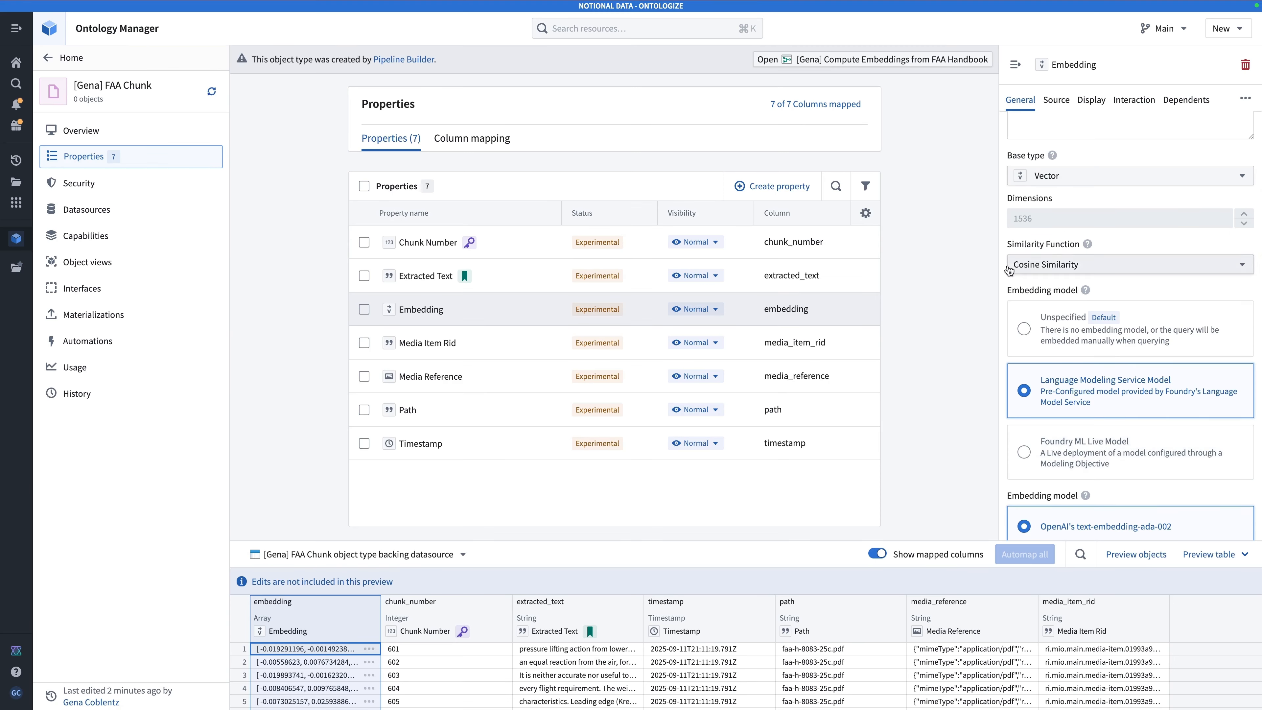
{"action": "scroll", "coordinate": [1068, 319], "scroll_direction": "down", "scroll_amount": 1}
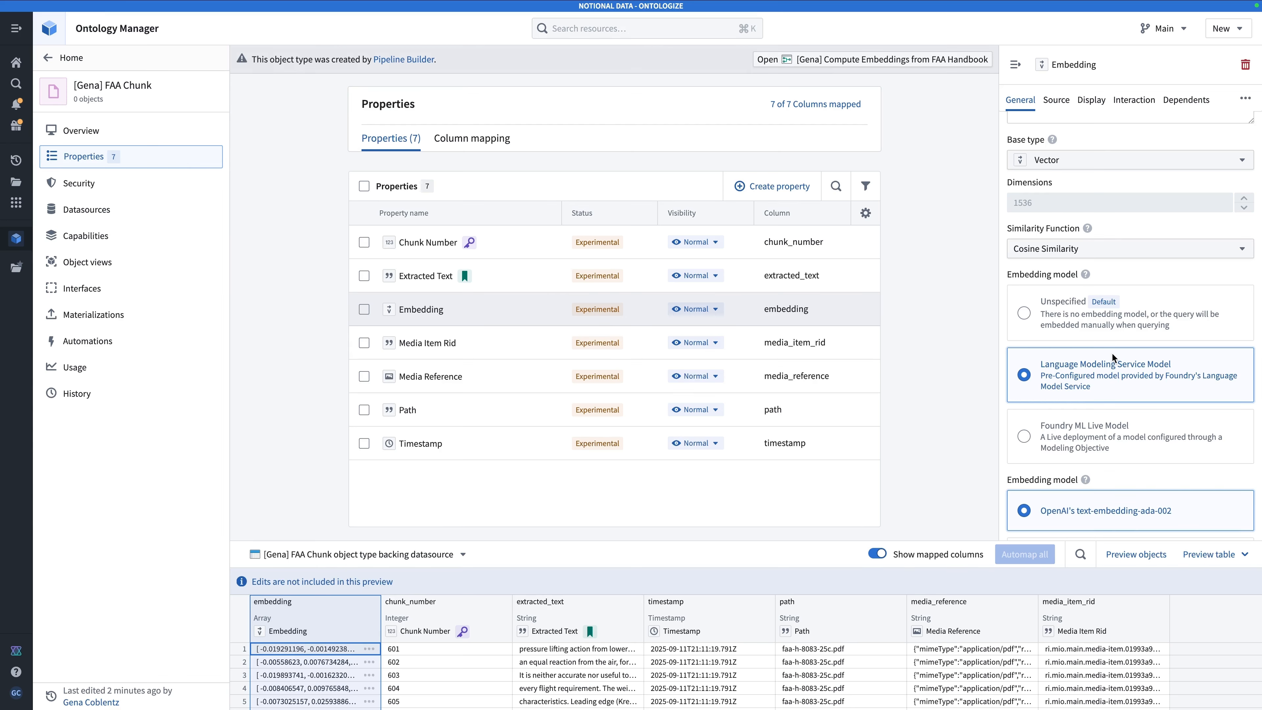
{"action": "scroll", "coordinate": [1114, 375], "scroll_direction": "down", "scroll_amount": 4}
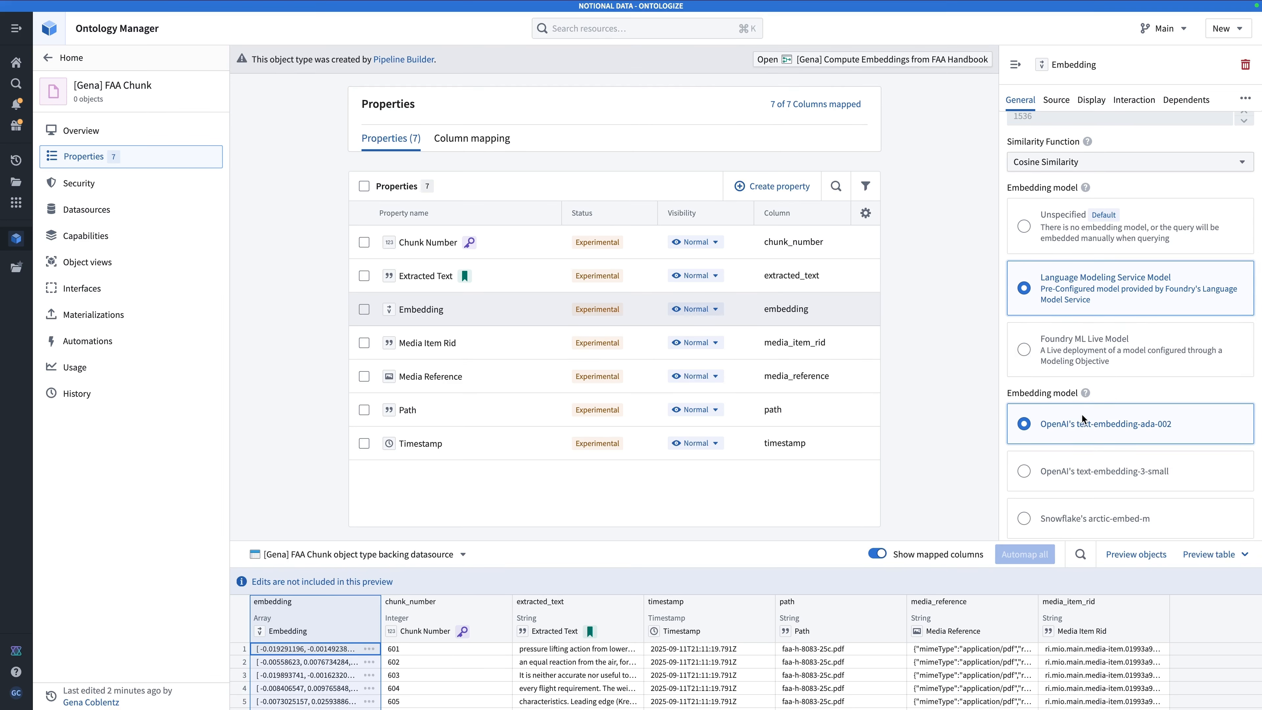
{"action": "scroll", "coordinate": [1082, 413], "scroll_direction": "down", "scroll_amount": 1}
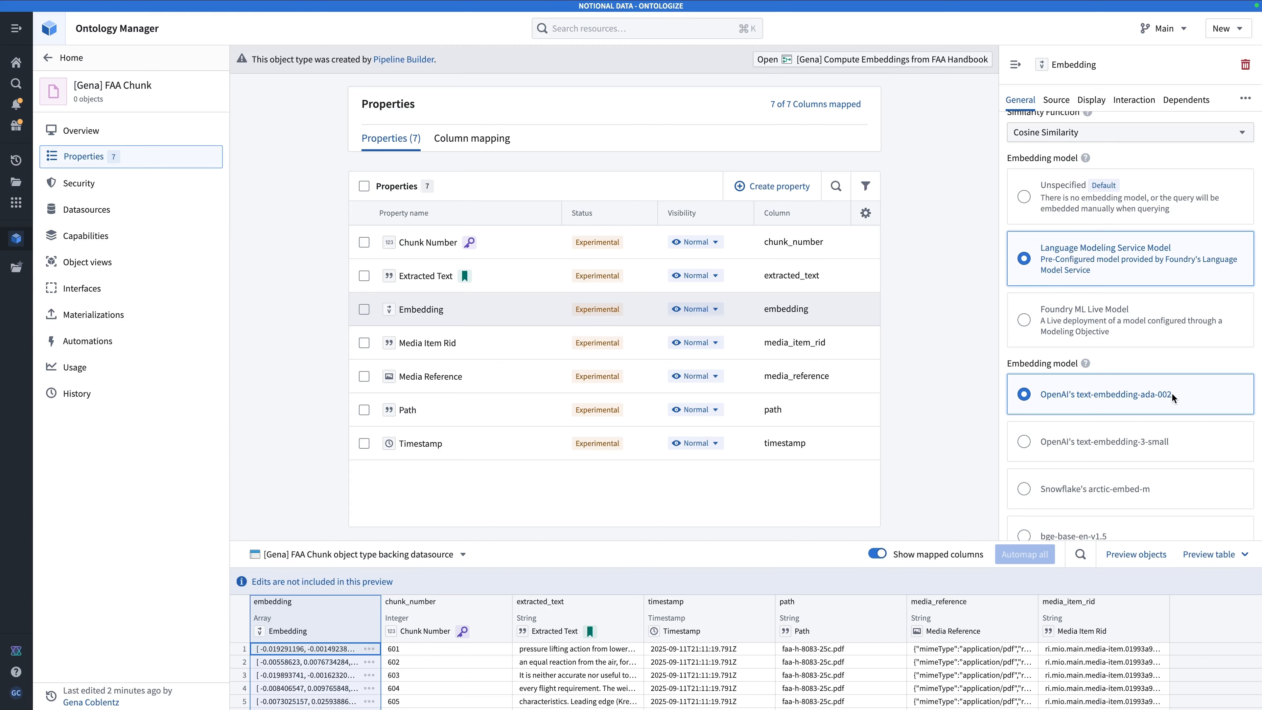
{"action": "scroll", "coordinate": [1171, 393], "scroll_direction": "down", "scroll_amount": 1}
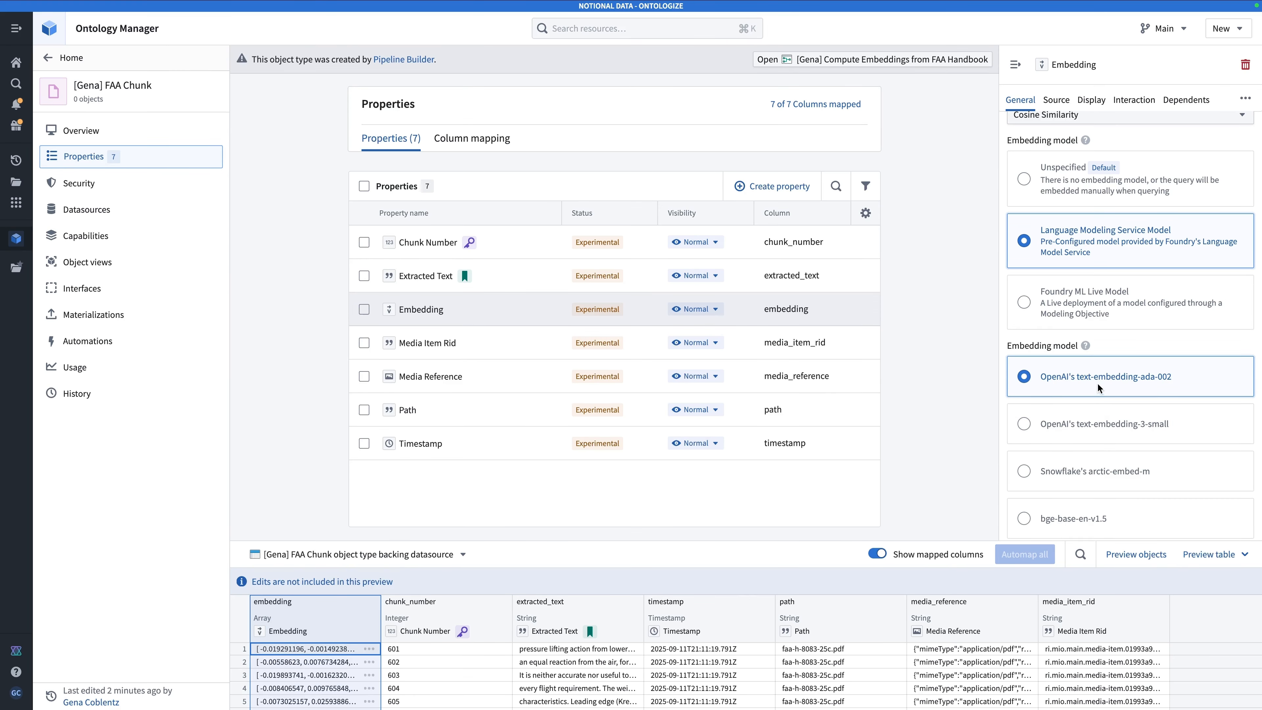